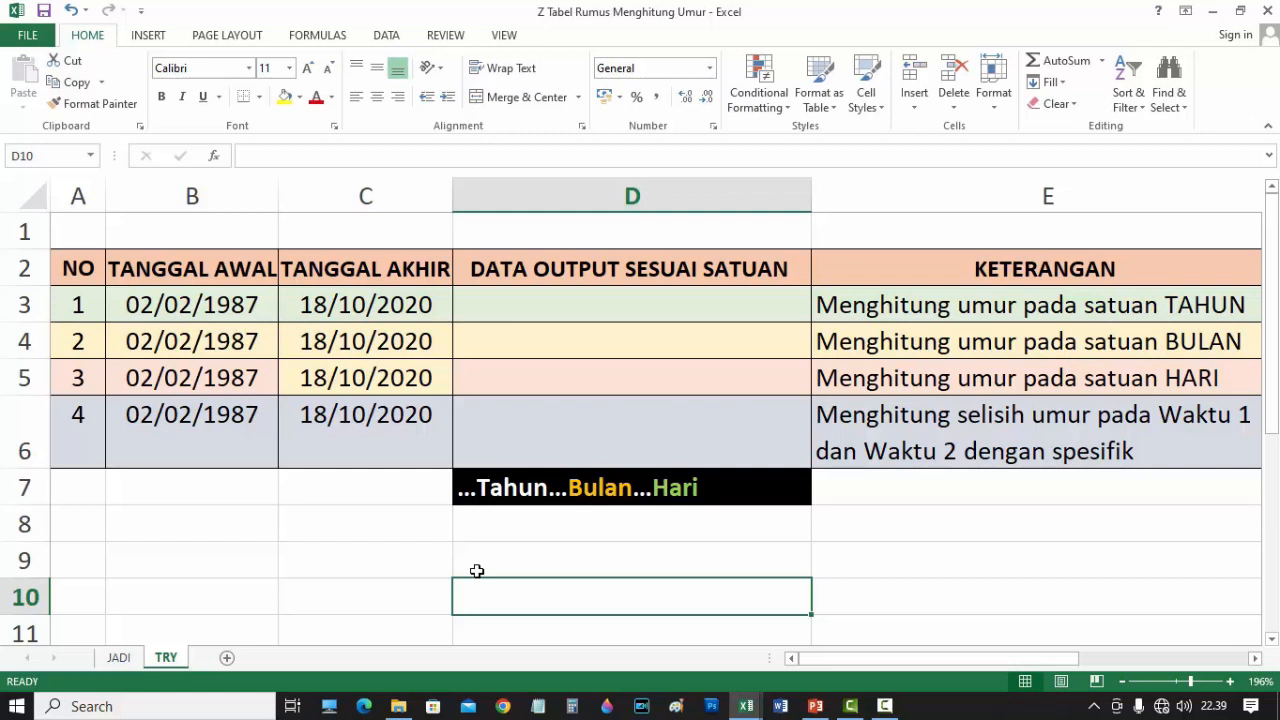
- Review the start date, end date and the output cells D3 to D6 of the age calculation table
{"action": "left_click", "coordinate": [232, 313]}
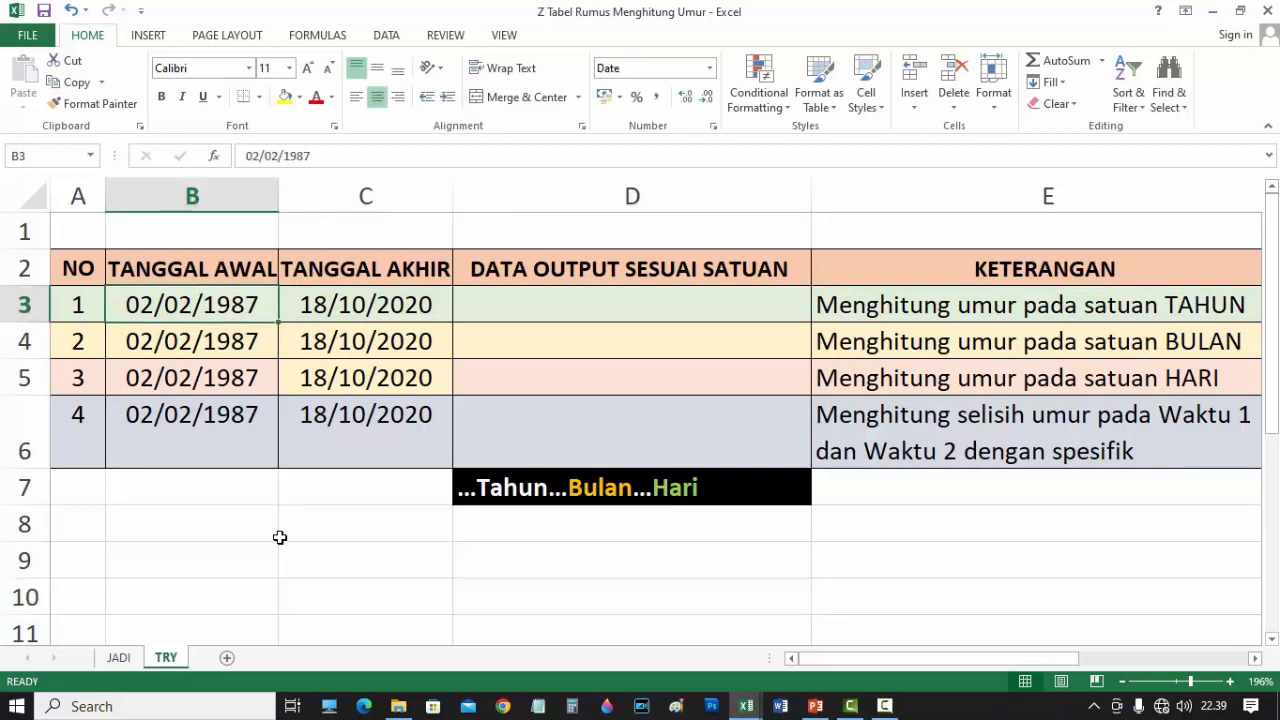
{"action": "left_click", "coordinate": [537, 312]}
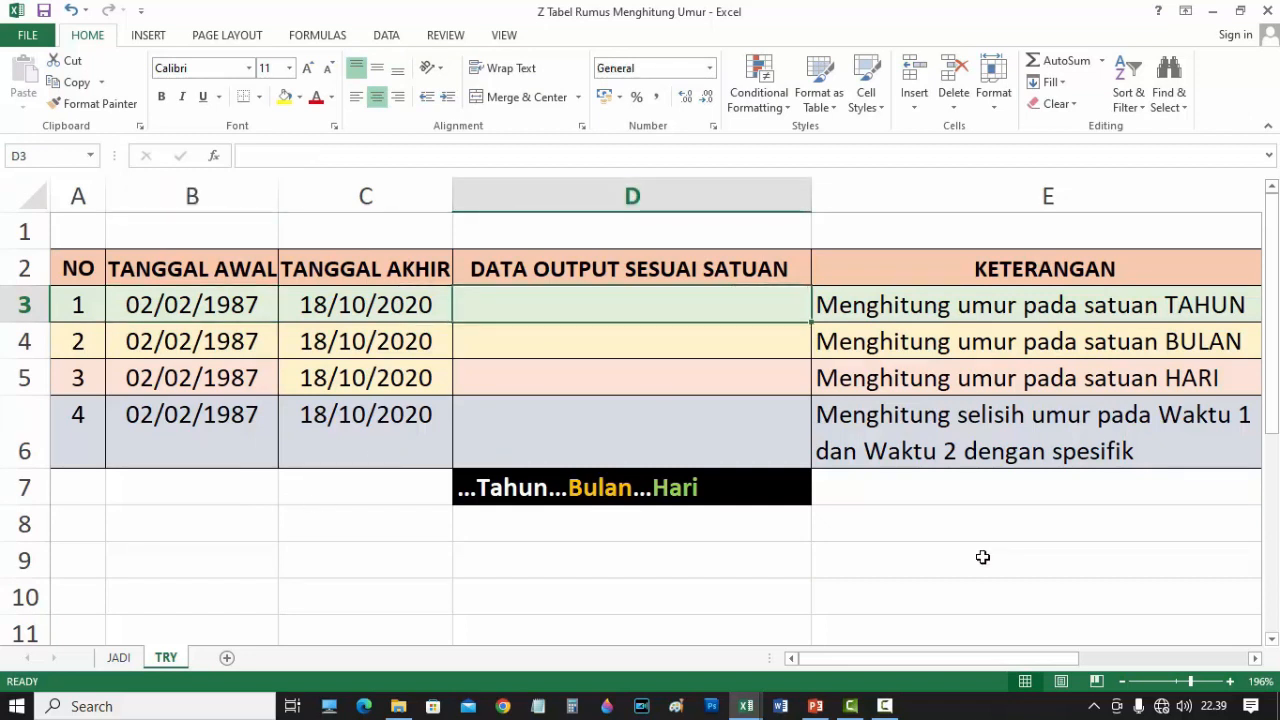
{"action": "key", "text": "Down"}
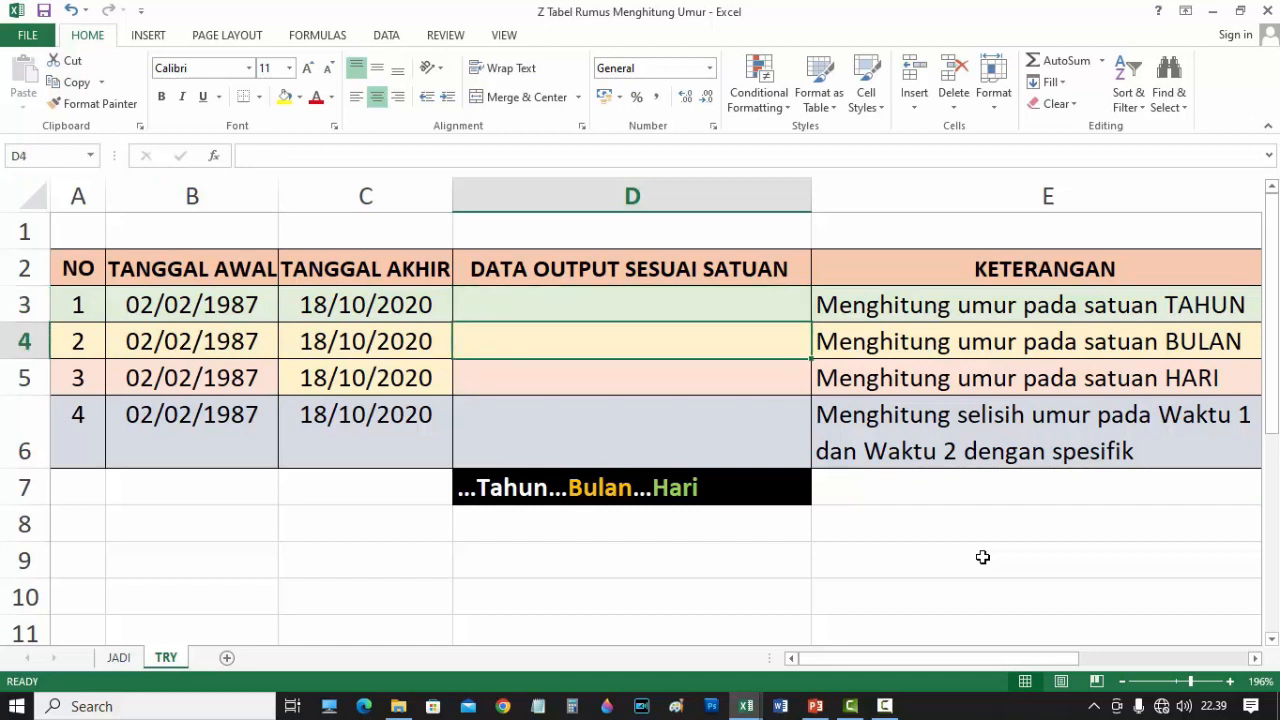
{"action": "key", "text": "Down"}
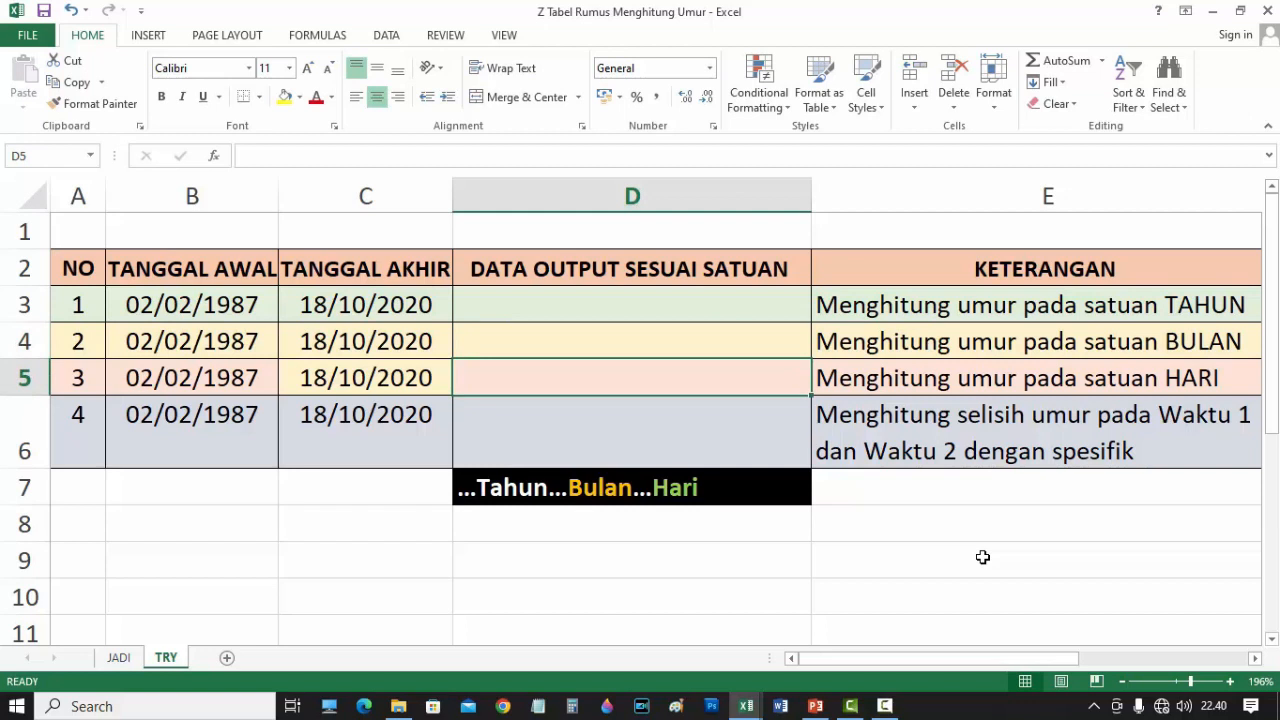
{"action": "key", "text": "Down"}
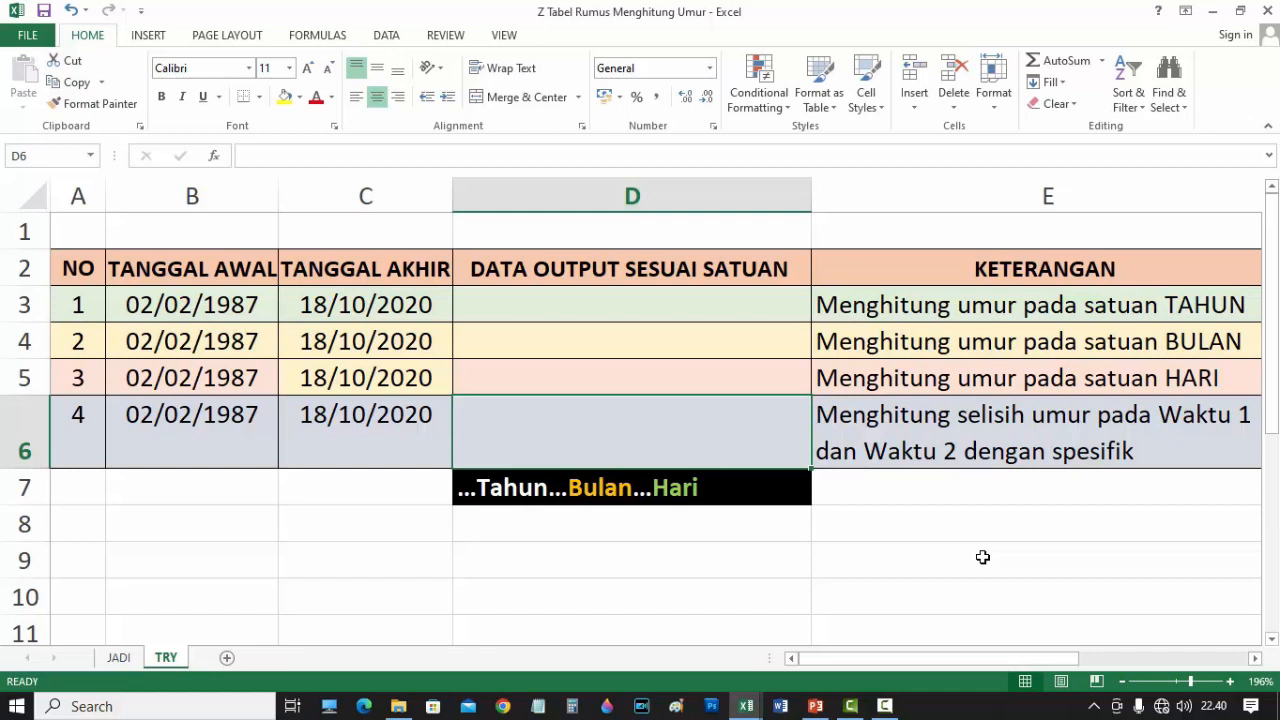
{"action": "key", "text": "Up"}
{"action": "key", "text": "Up"}
{"action": "key", "text": "Up"}
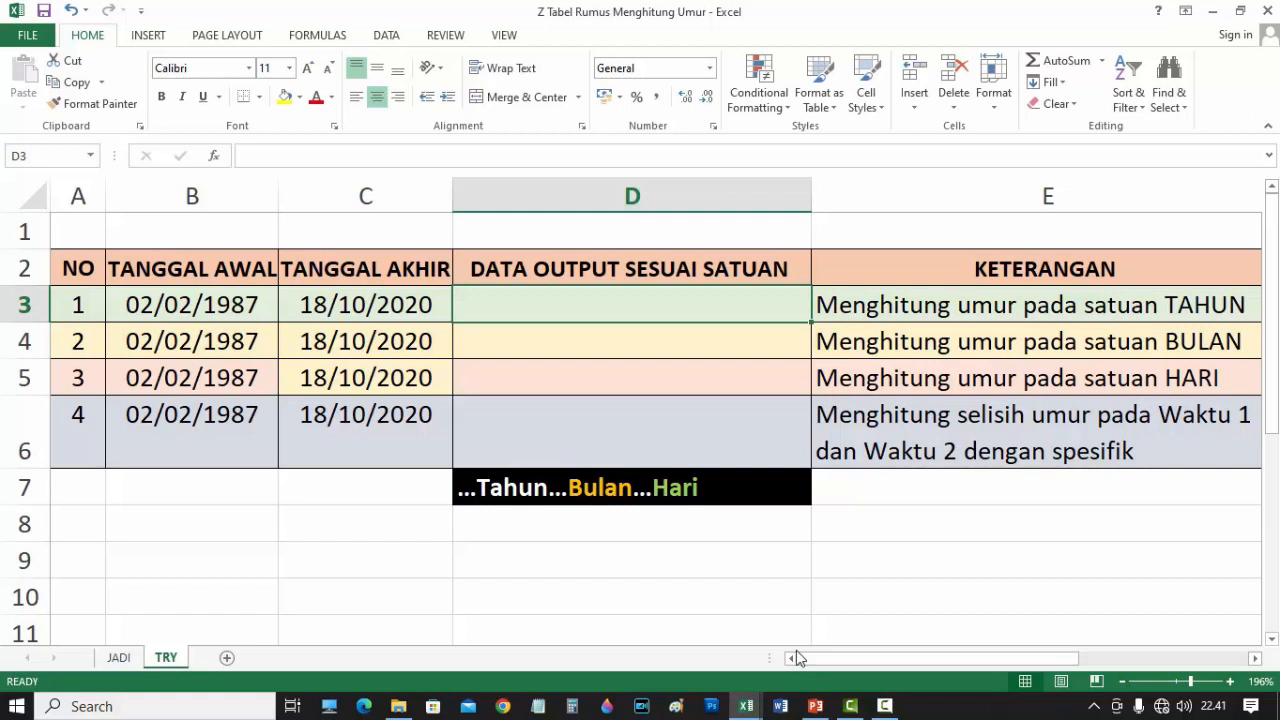
- Enter the formula =DATEDIF(B3;C3;"Y") in cell D3 to calculate the age in years
{"action": "type", "text": "="}
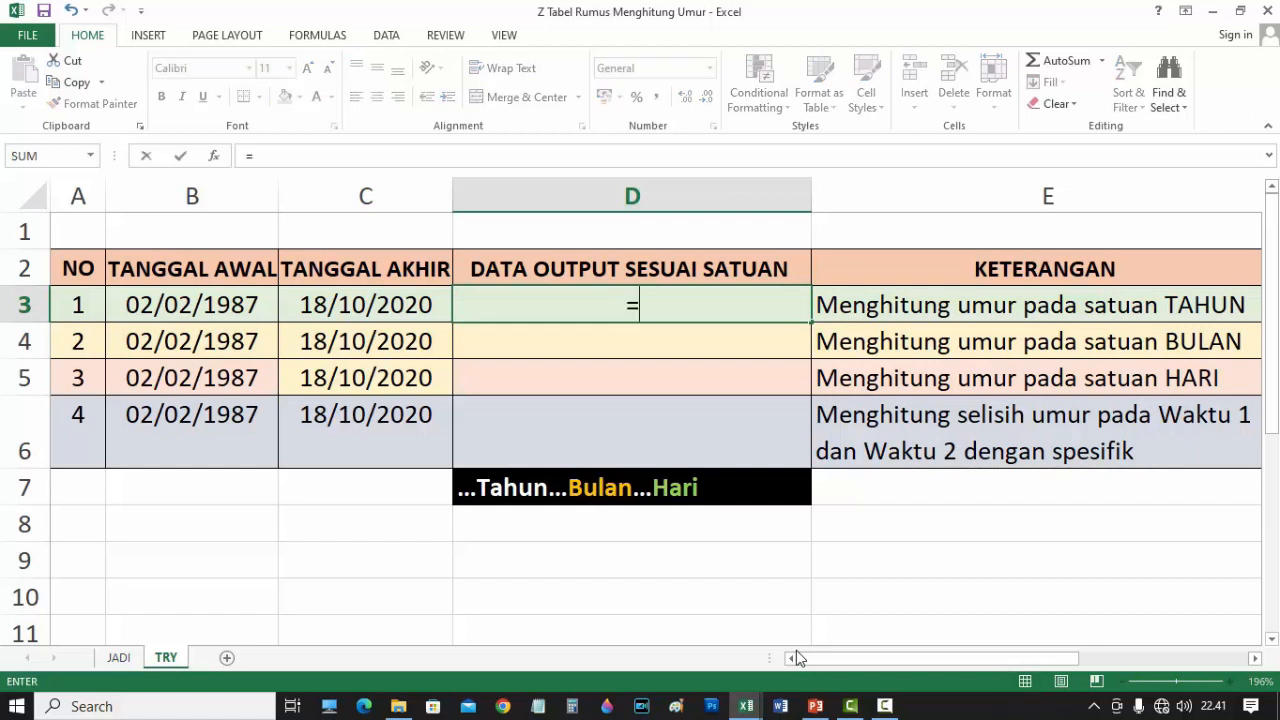
{"action": "type", "text": "D"}
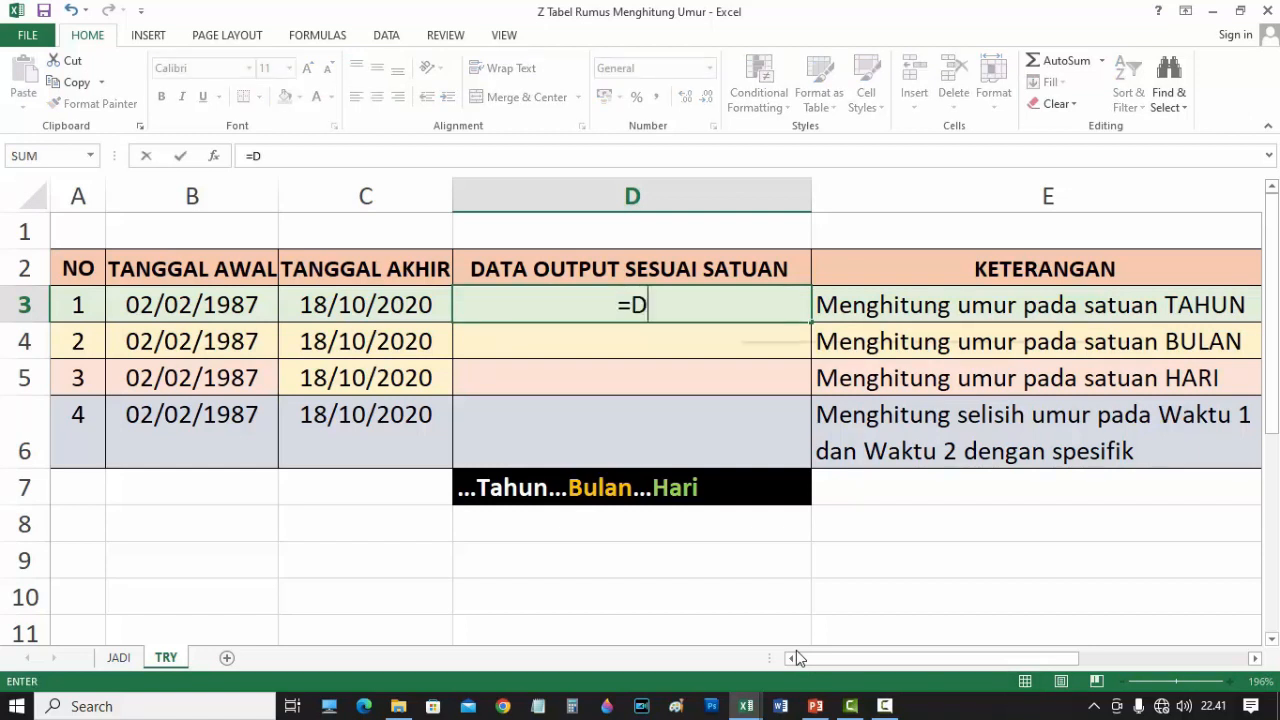
{"action": "type", "text": "ATEDIF"}
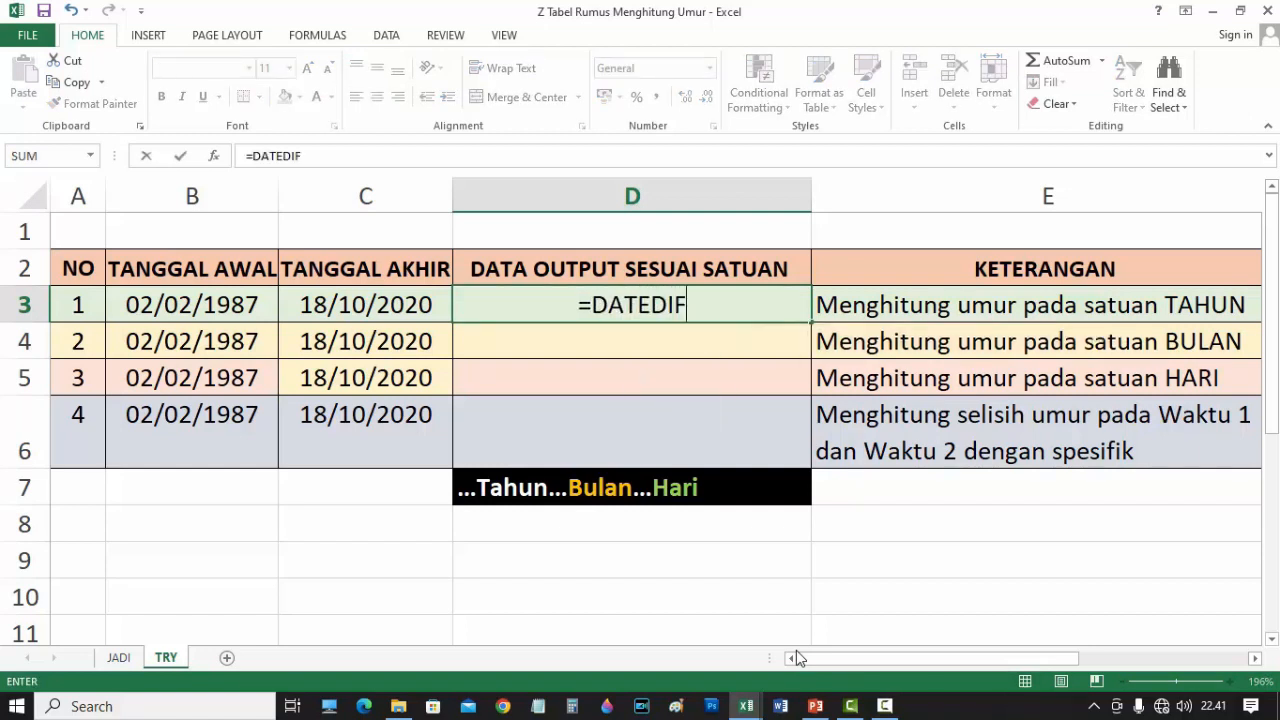
{"action": "type", "text": "("}
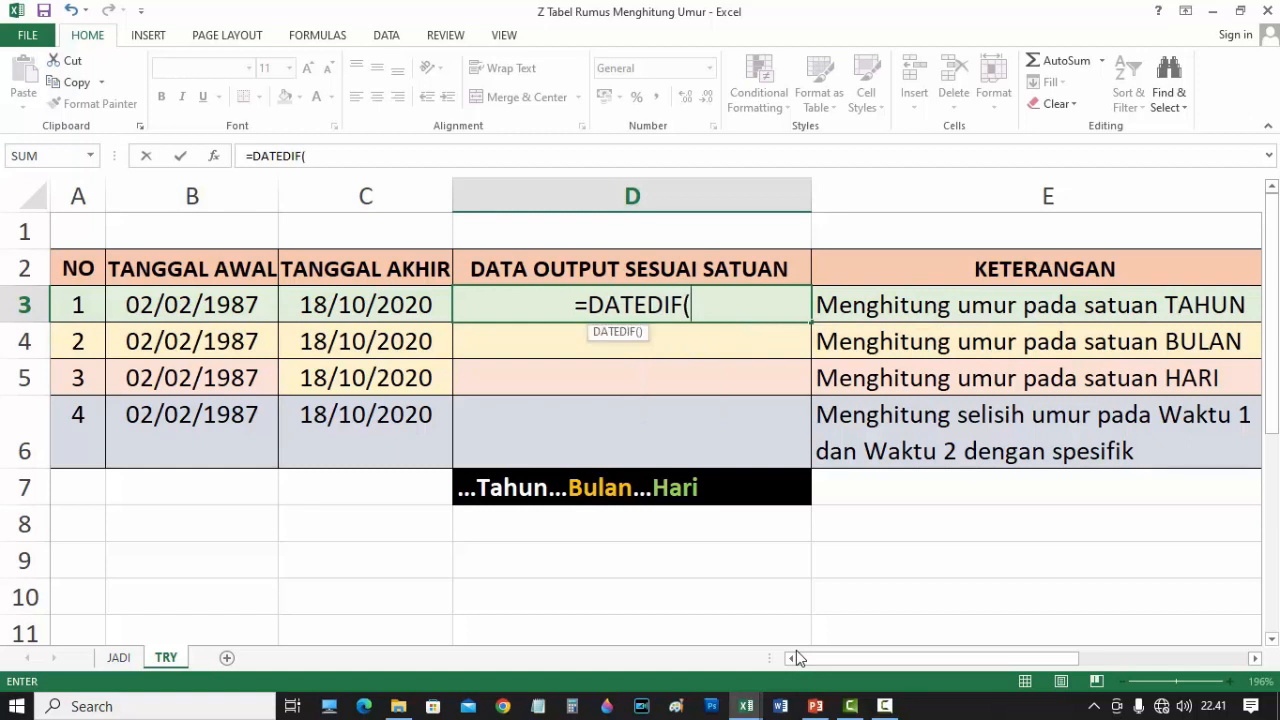
{"action": "left_click", "coordinate": [177, 310]}
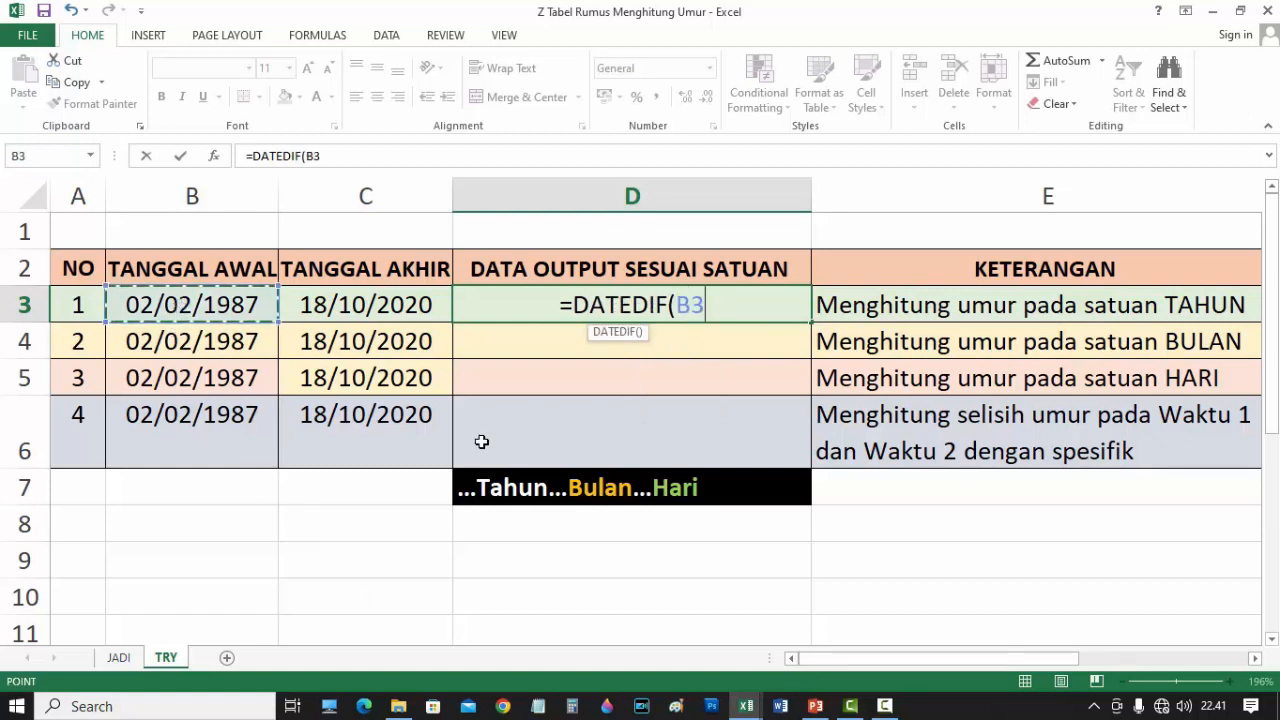
{"action": "type", "text": ";"}
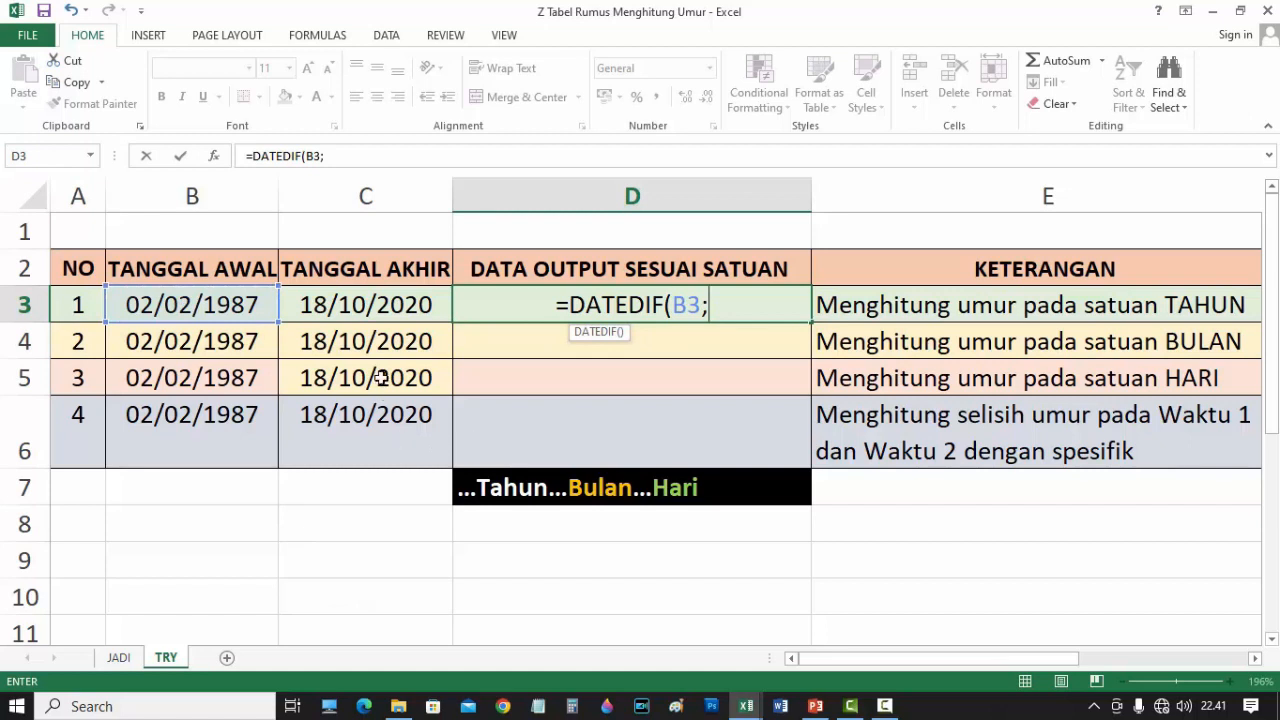
{"action": "left_click", "coordinate": [368, 307]}
{"action": "type", "text": ";"}
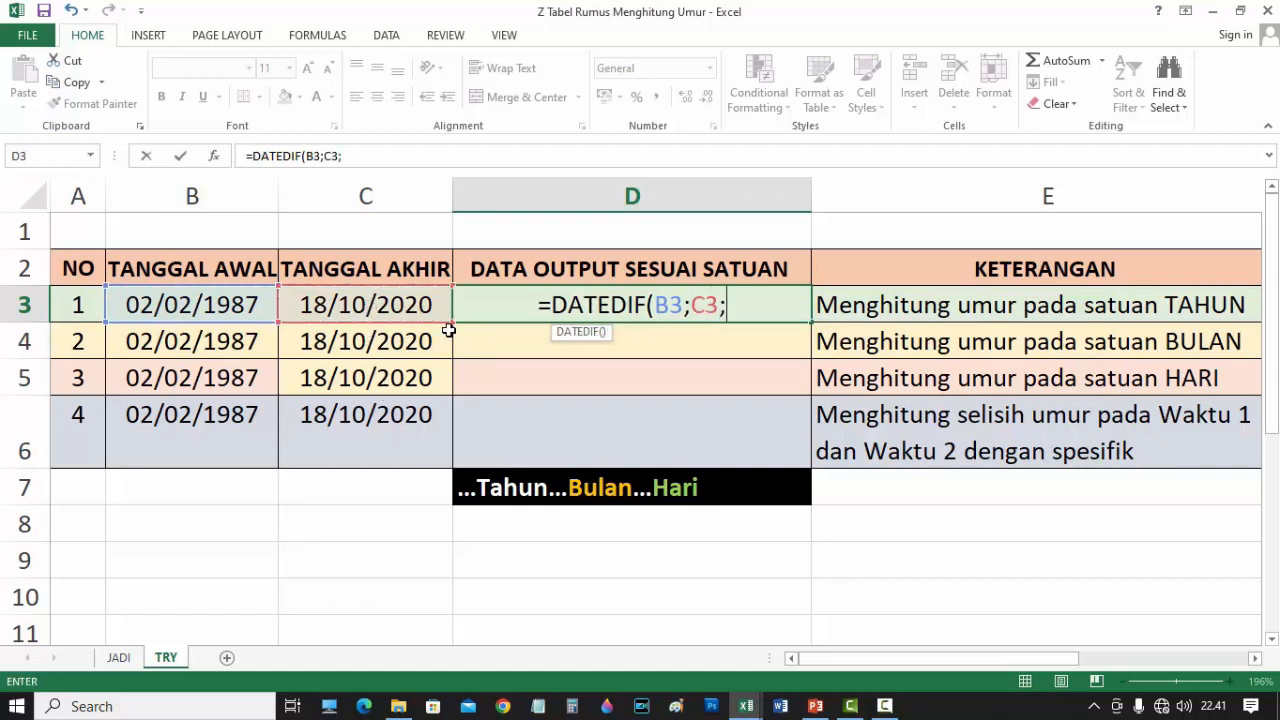
{"action": "type", "text": "\""}
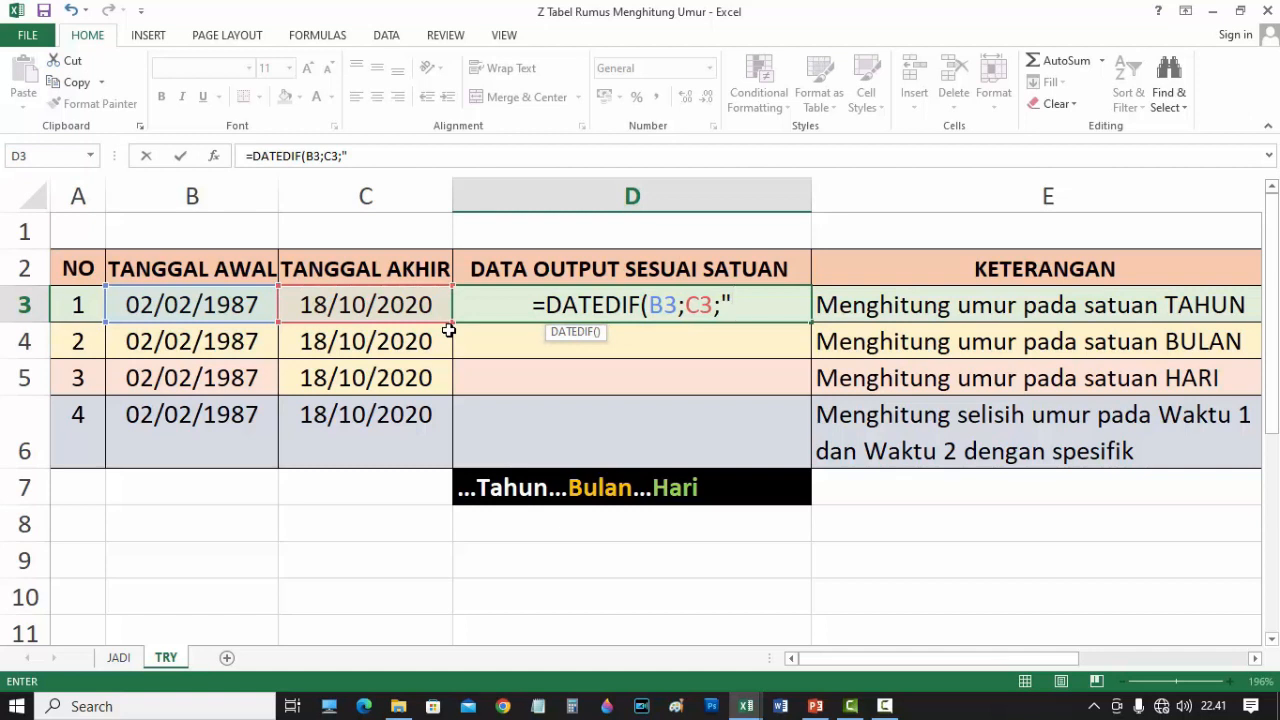
{"action": "type", "text": "Y"}
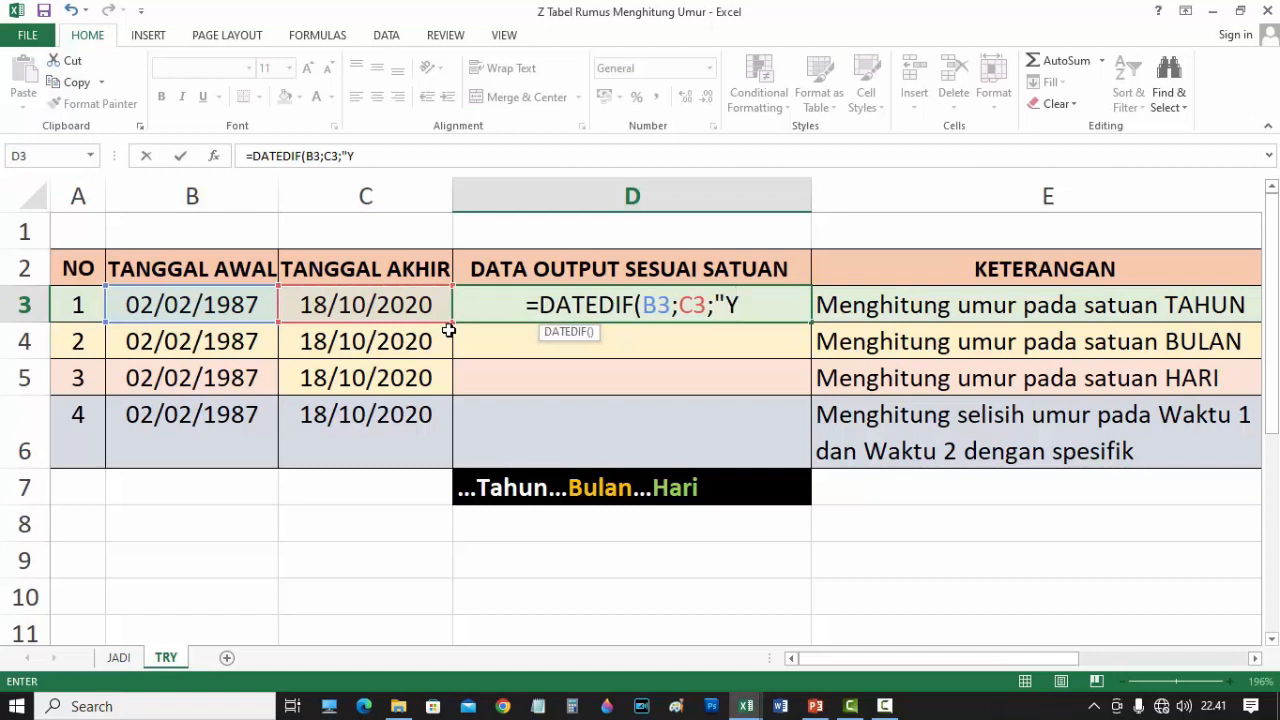
{"action": "type", "text": "\")"}
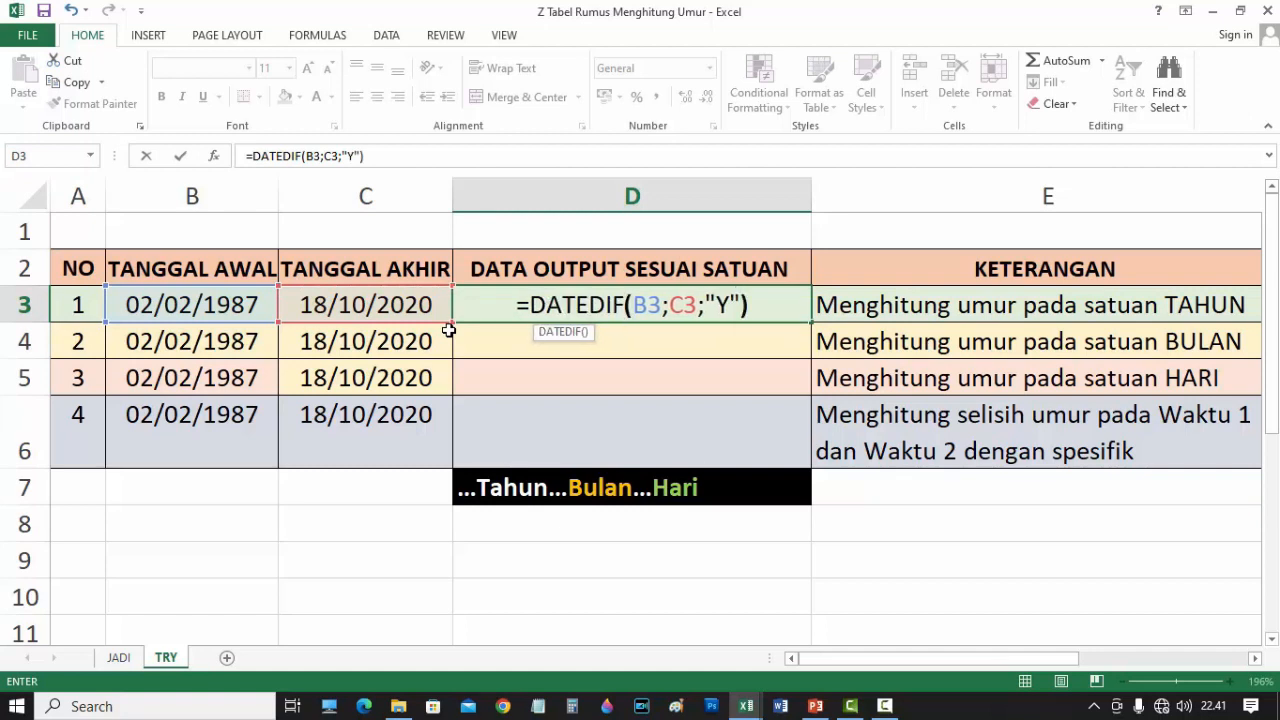
{"action": "key", "text": "Return"}
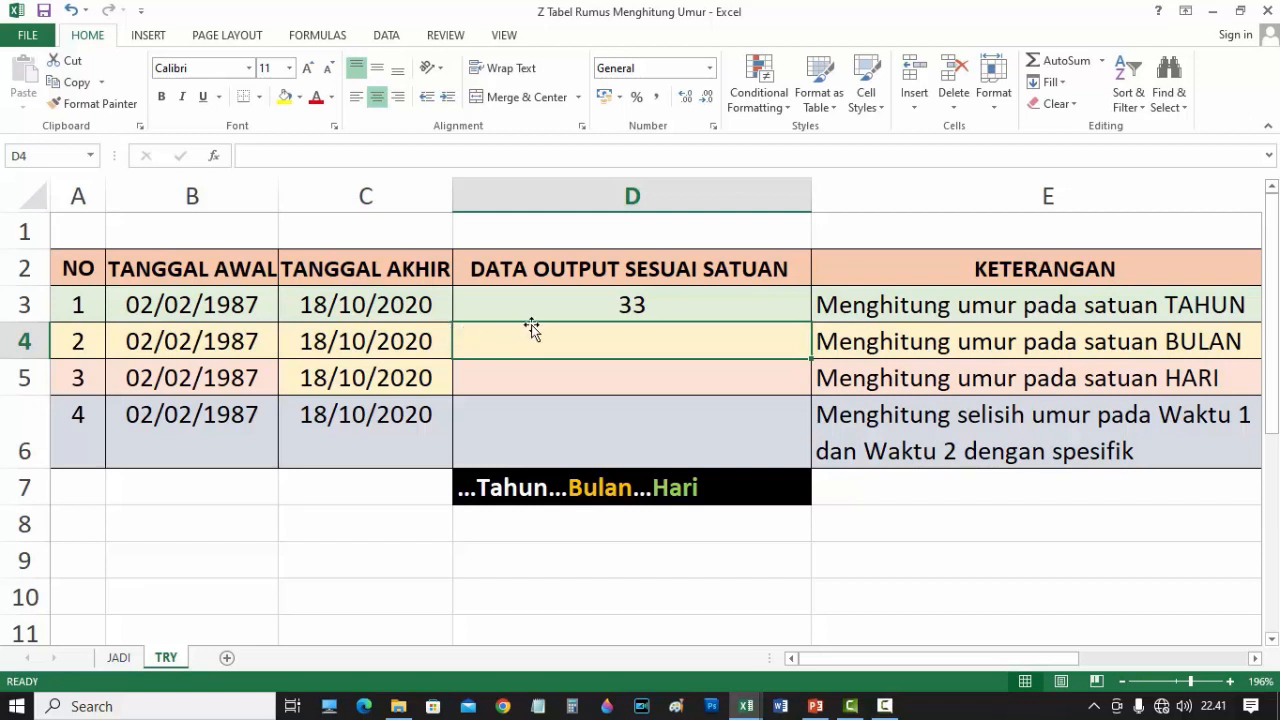
- Append & " Tahun" to the DATEDIF formula in D3 so the age carries its unit label
{"action": "left_click", "coordinate": [580, 309]}
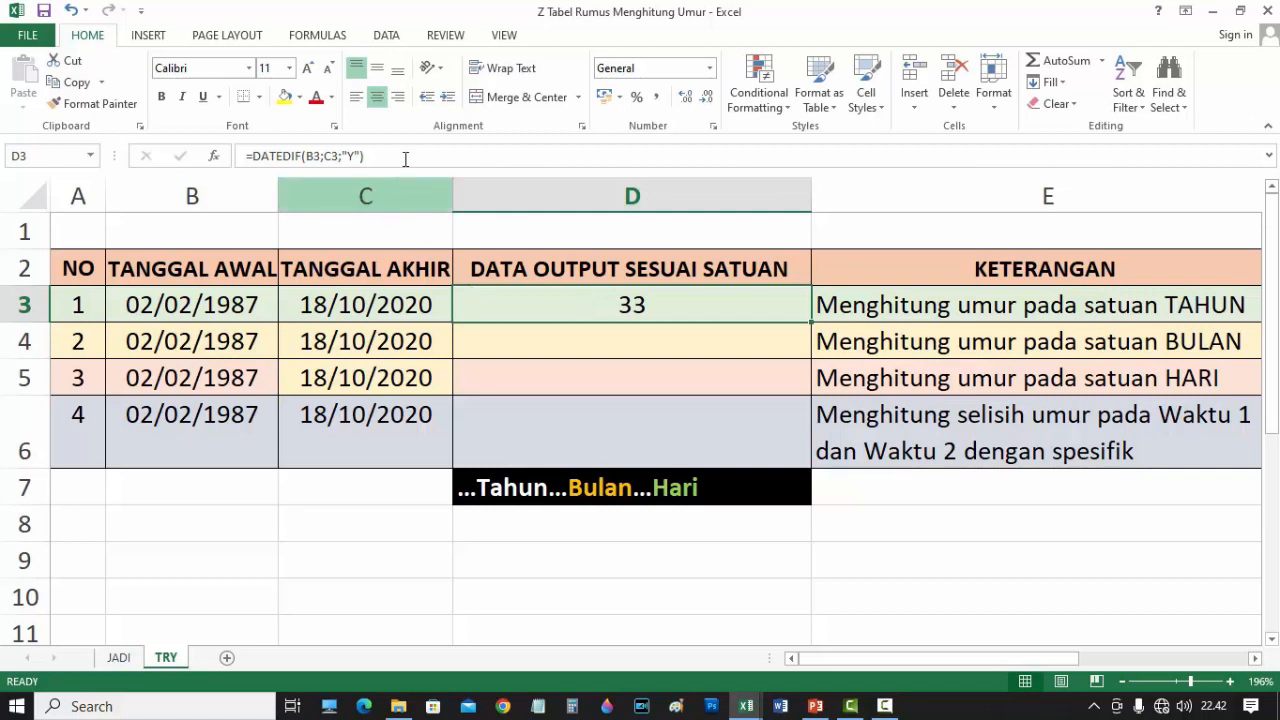
{"action": "left_click_drag", "start_coordinate": [404, 155], "coordinate": [246, 156]}
{"action": "double_click", "coordinate": [722, 298]}
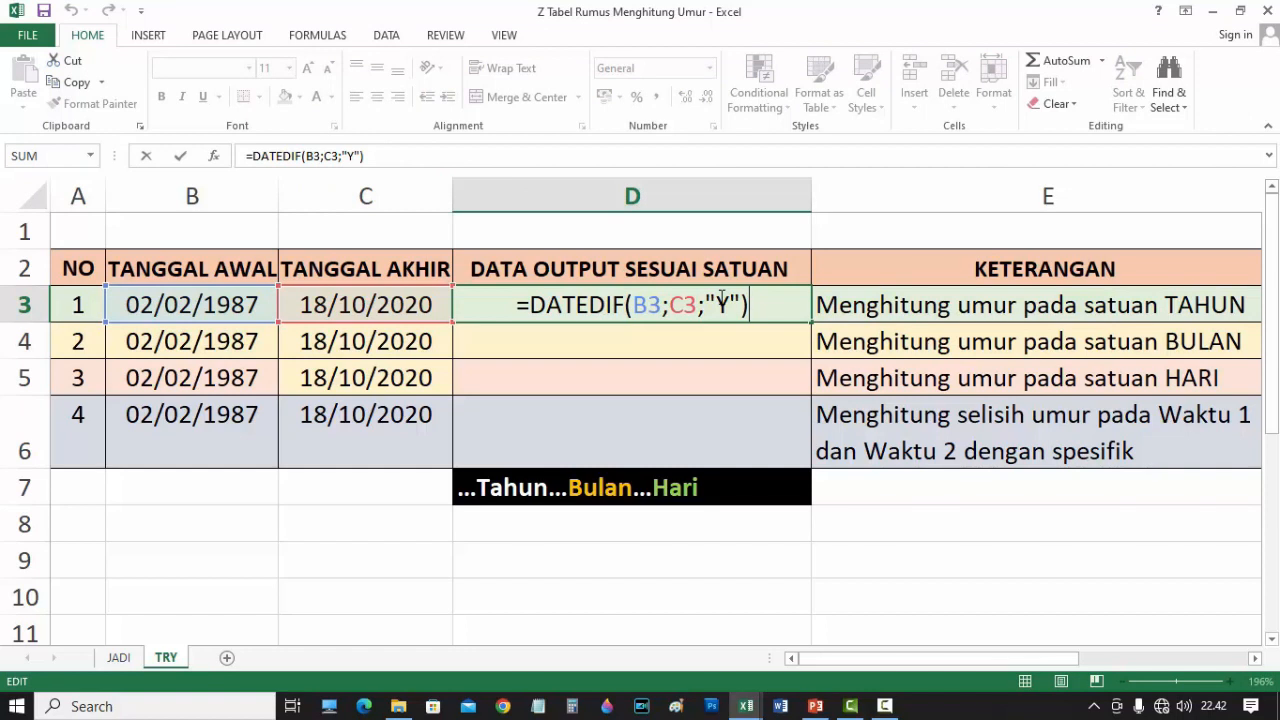
{"action": "type", "text": "& "}
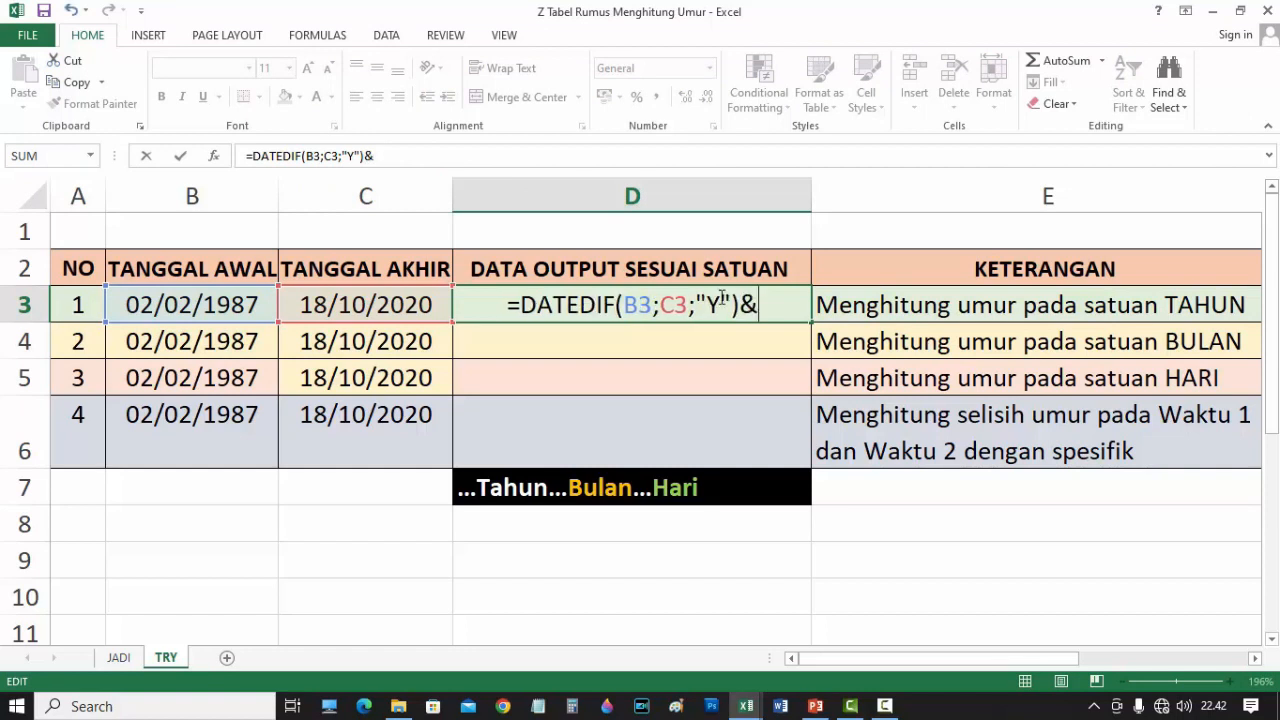
{"action": "type", "text": "\""}
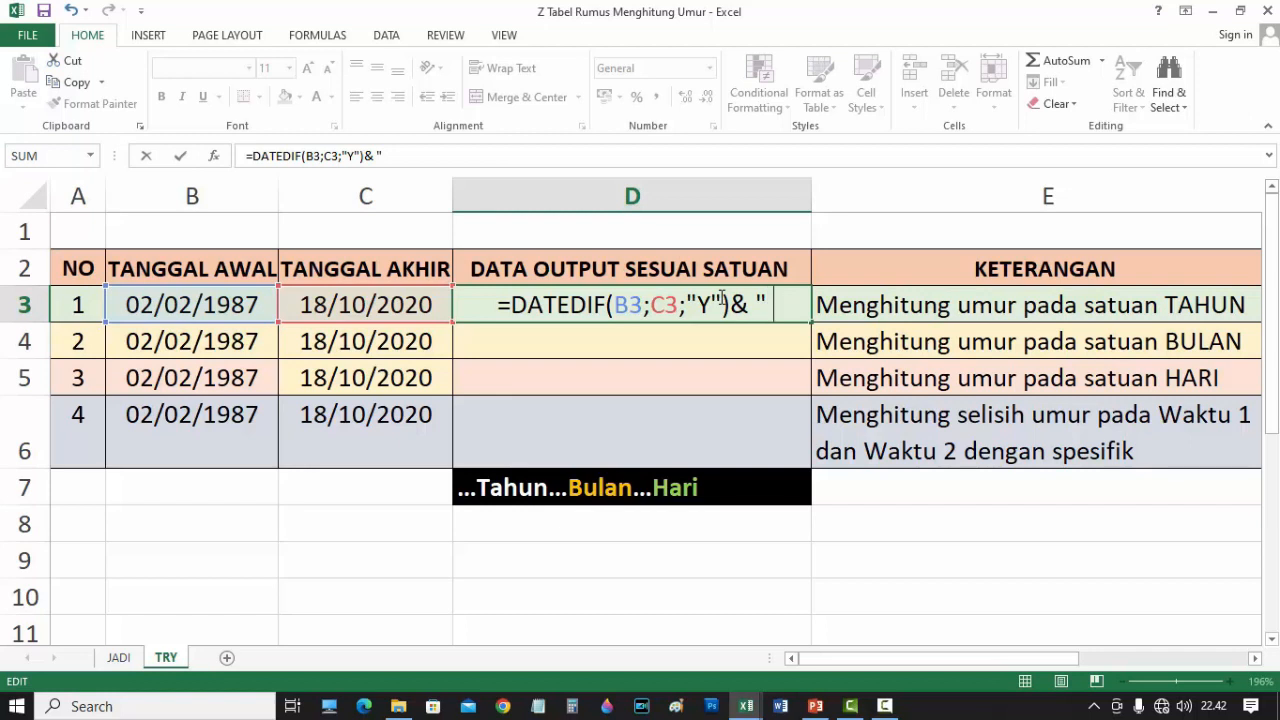
{"action": "type", "text": " Tahun"}
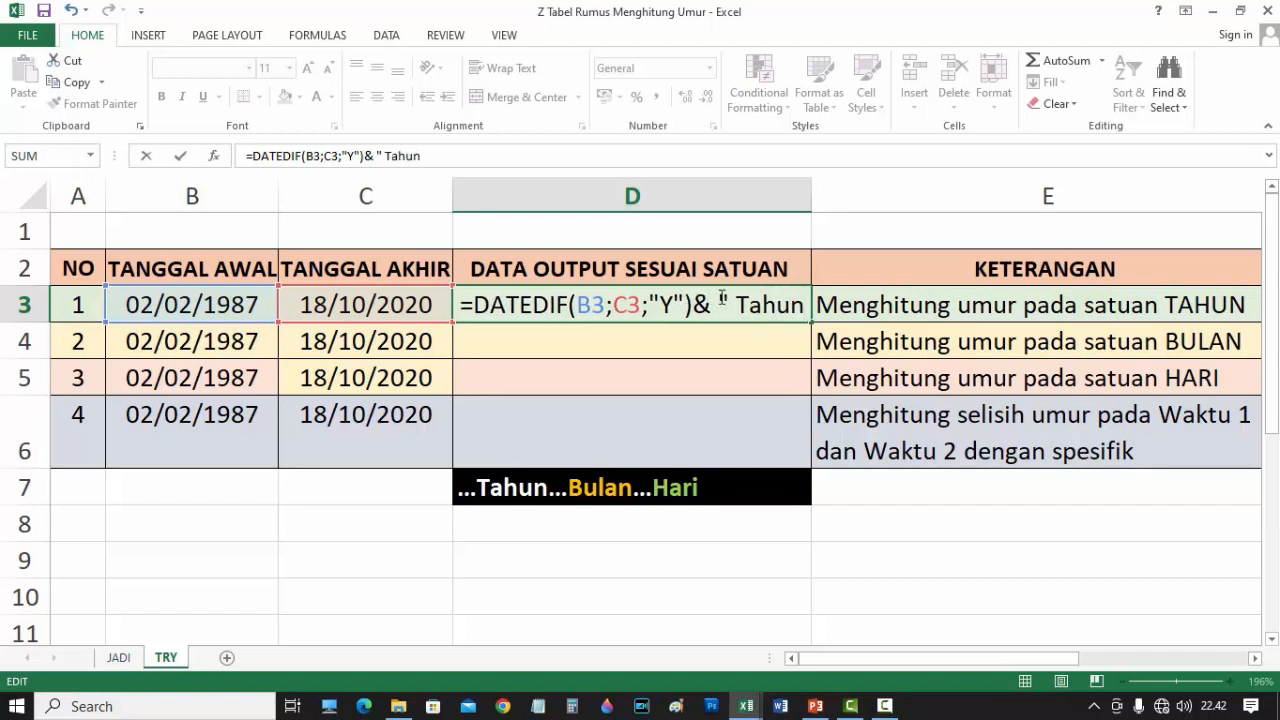
{"action": "type", "text": "\""}
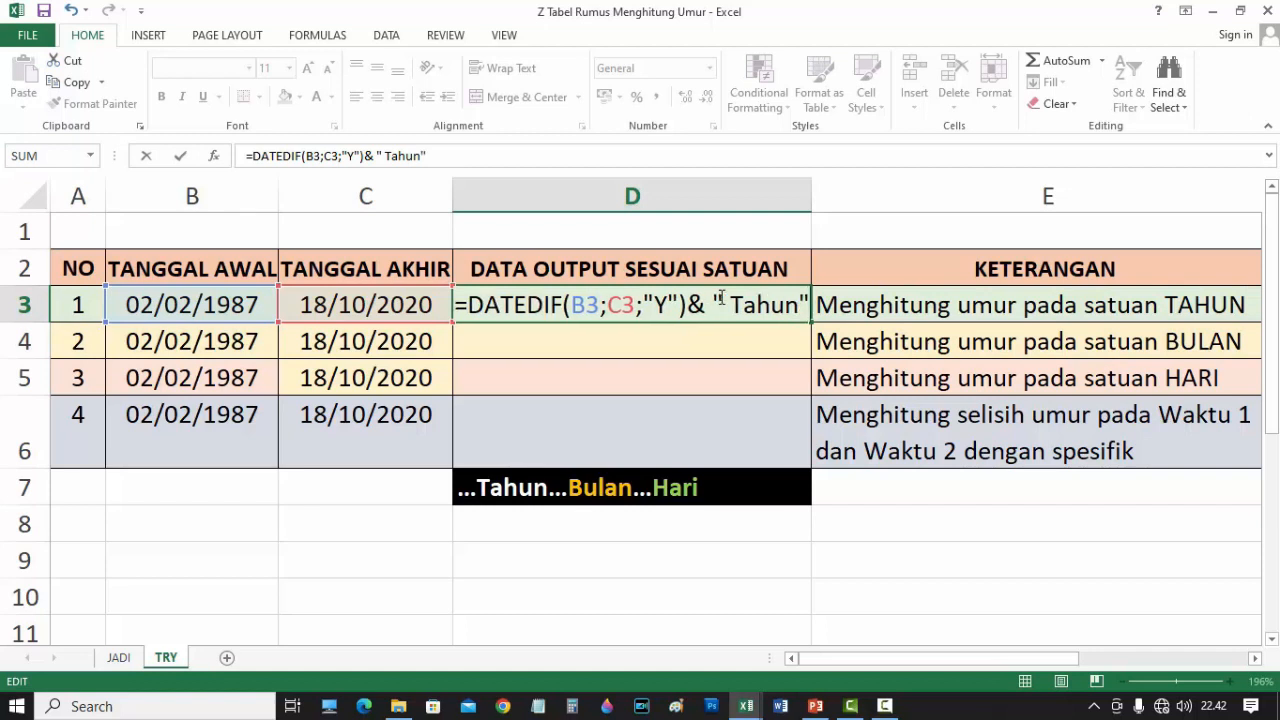
{"action": "key", "text": "Return"}
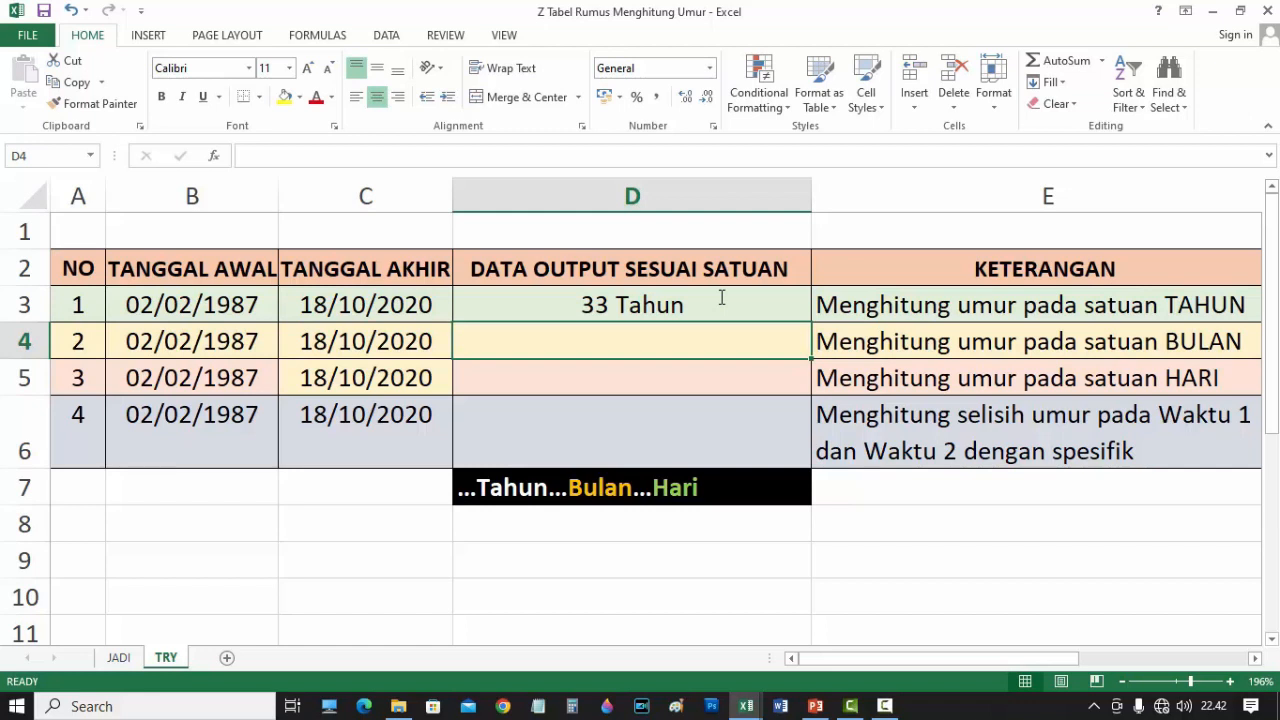
{"action": "left_click", "coordinate": [297, 310]}
{"action": "left_click", "coordinate": [612, 305]}
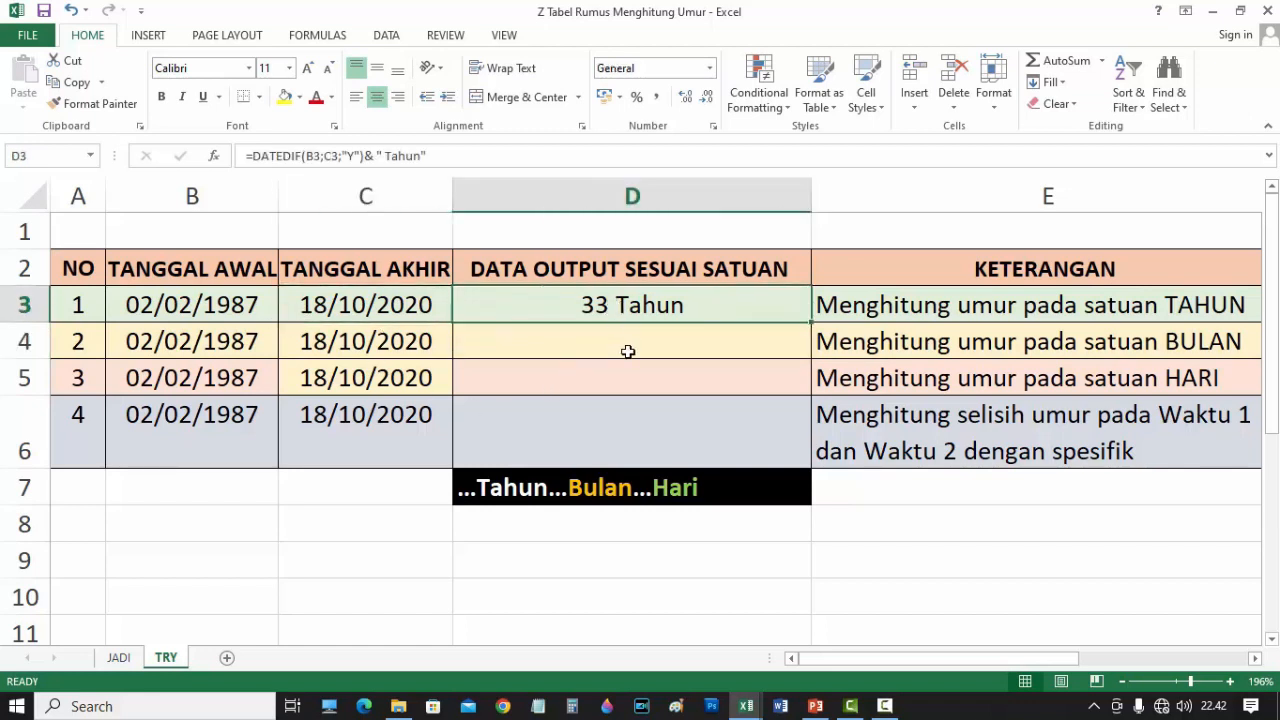
- Write the formula =DATEDIF(B4;C4;"M") in cell D4 to calculate the age in months
{"action": "left_click", "coordinate": [626, 351]}
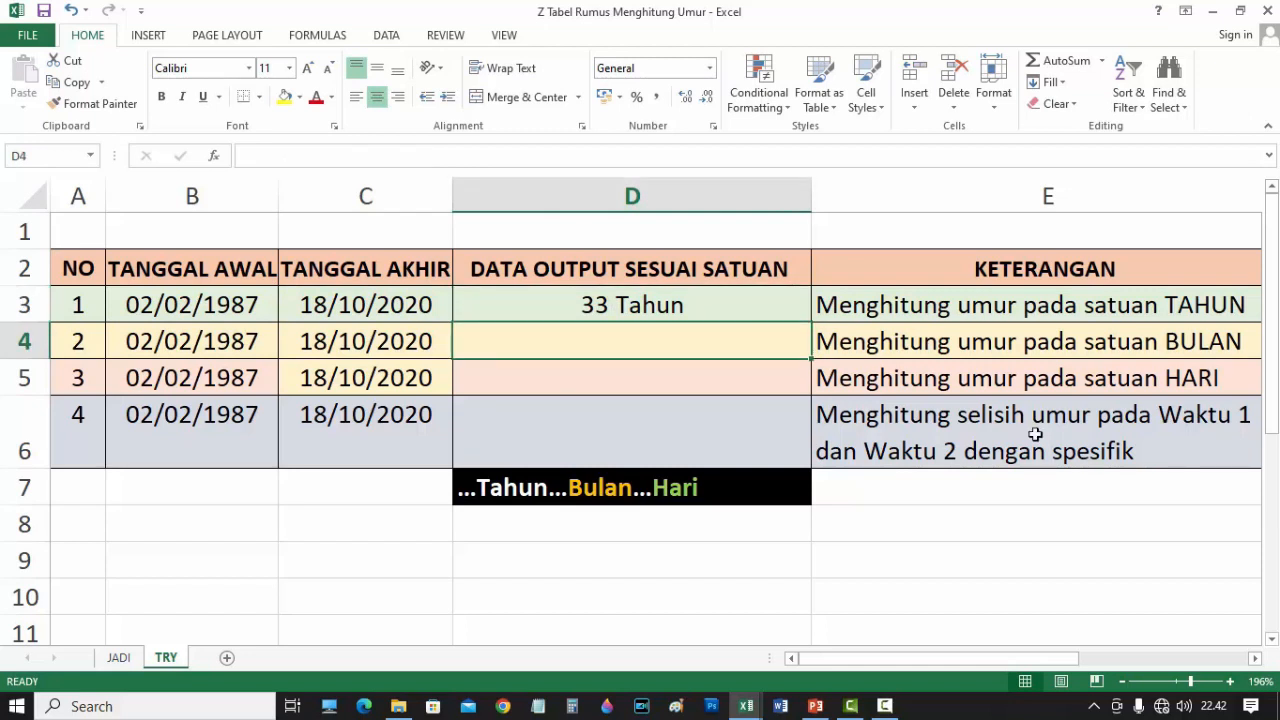
{"action": "type", "text": "+"}
{"action": "key", "text": "BackSpace"}
{"action": "type", "text": "="}
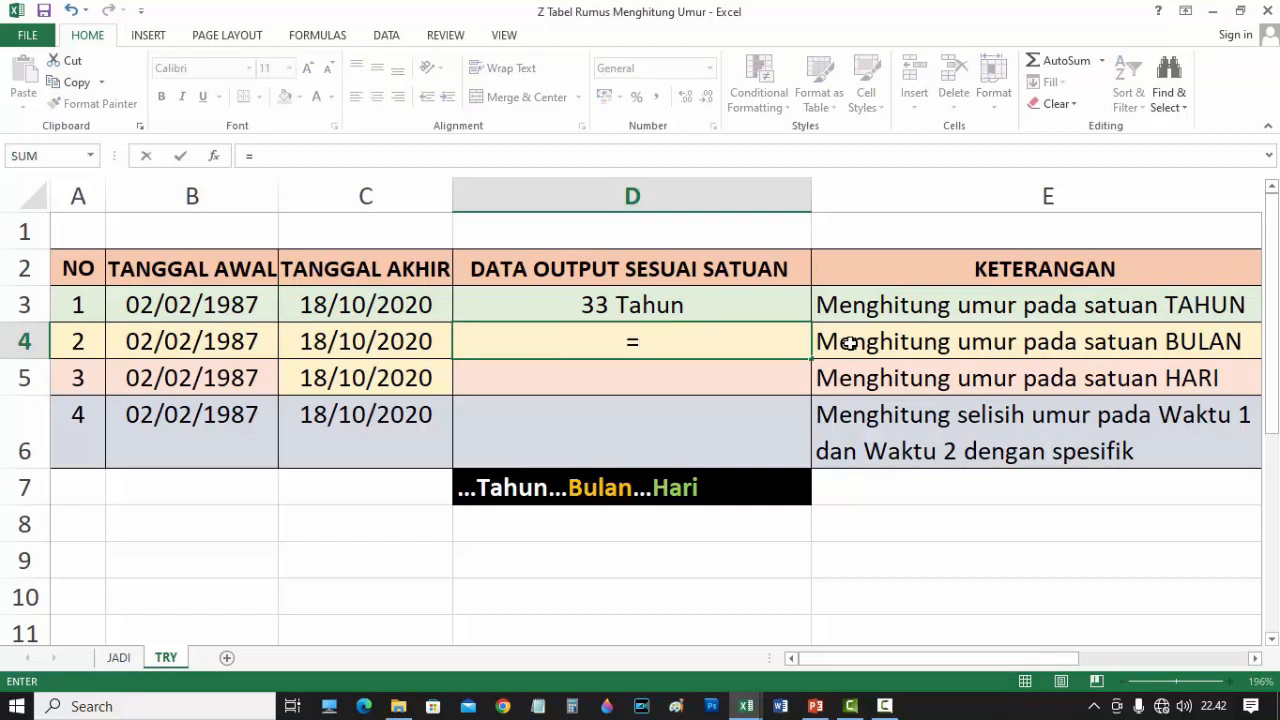
{"action": "type", "text": "DATEDIF("}
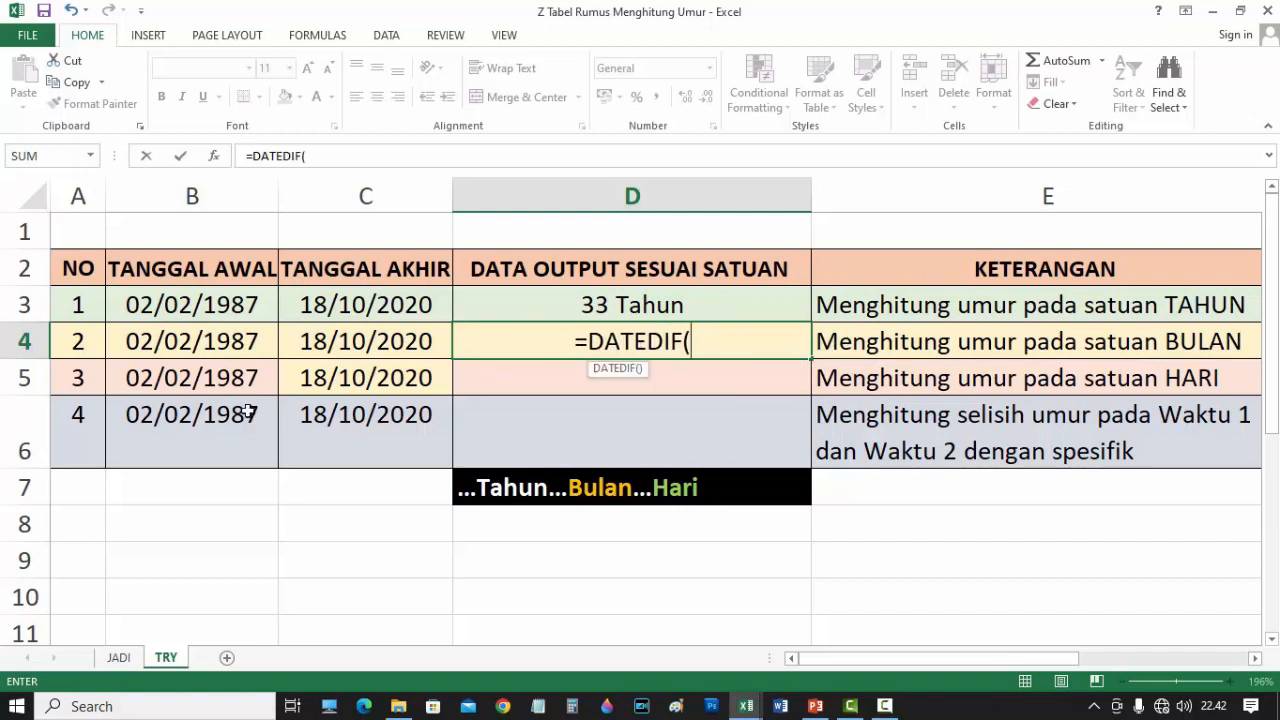
{"action": "left_click", "coordinate": [172, 344]}
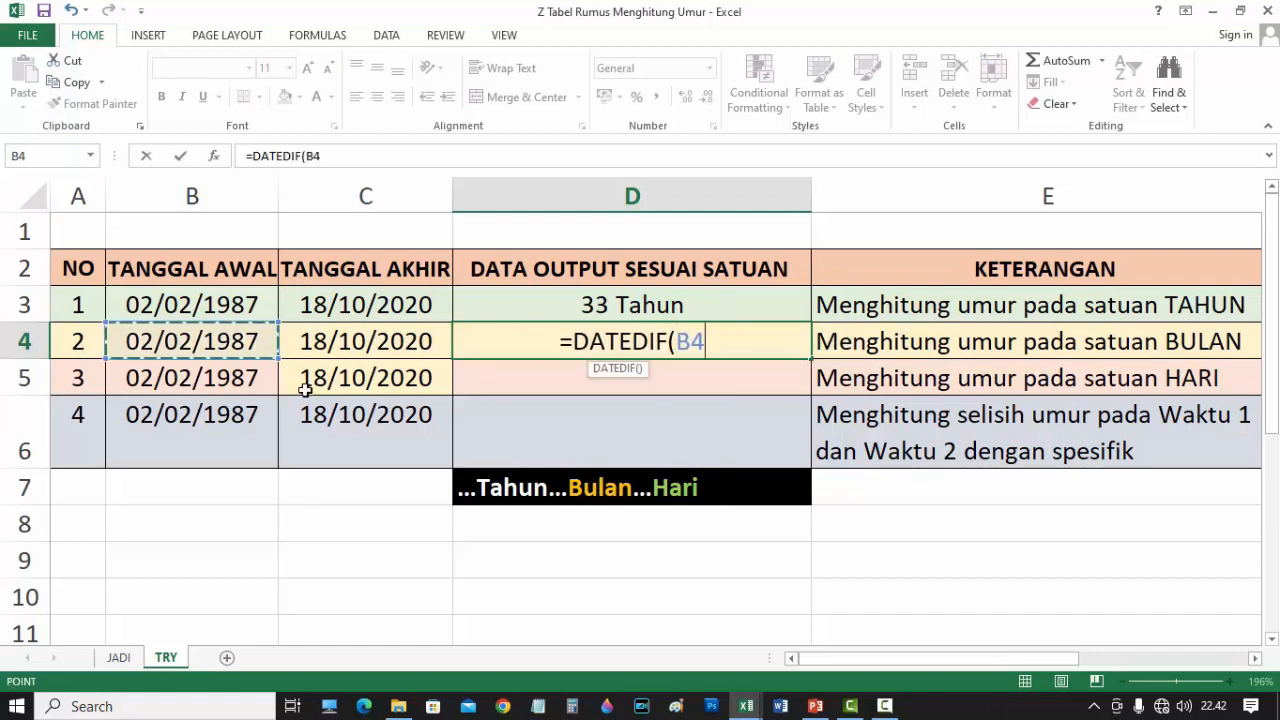
{"action": "type", "text": ";"}
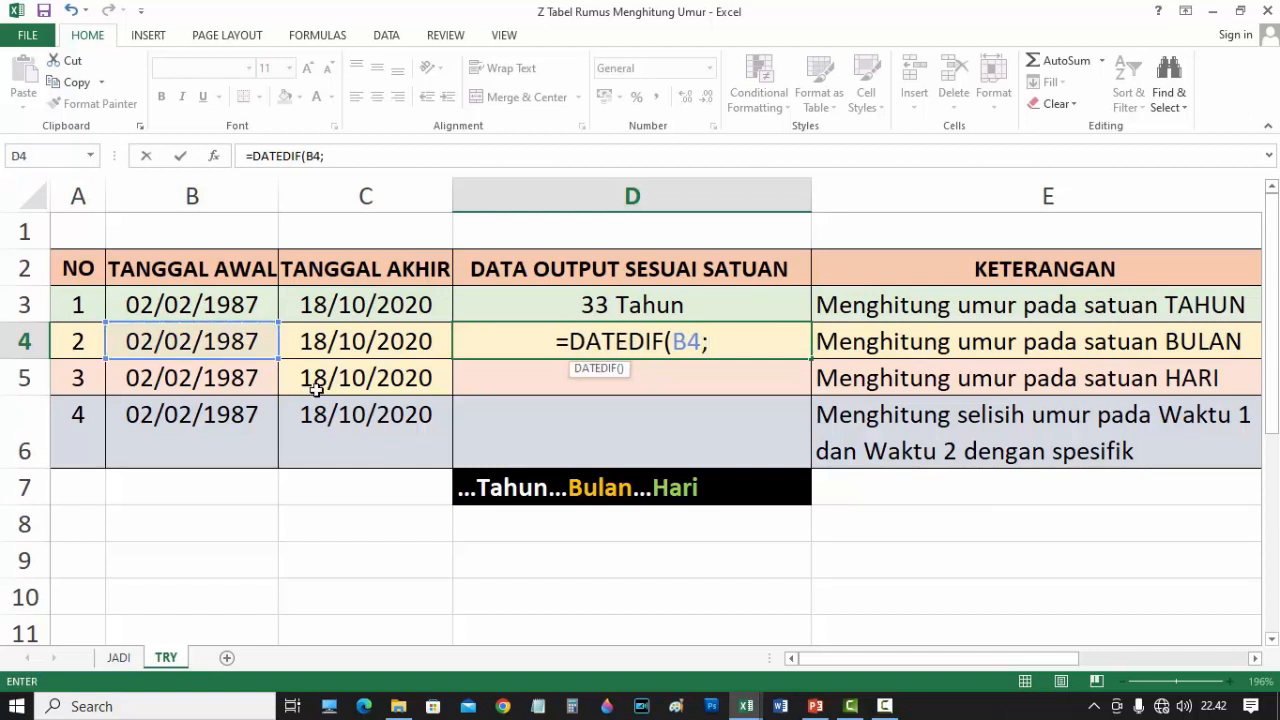
{"action": "left_click", "coordinate": [371, 364]}
{"action": "left_click", "coordinate": [398, 344]}
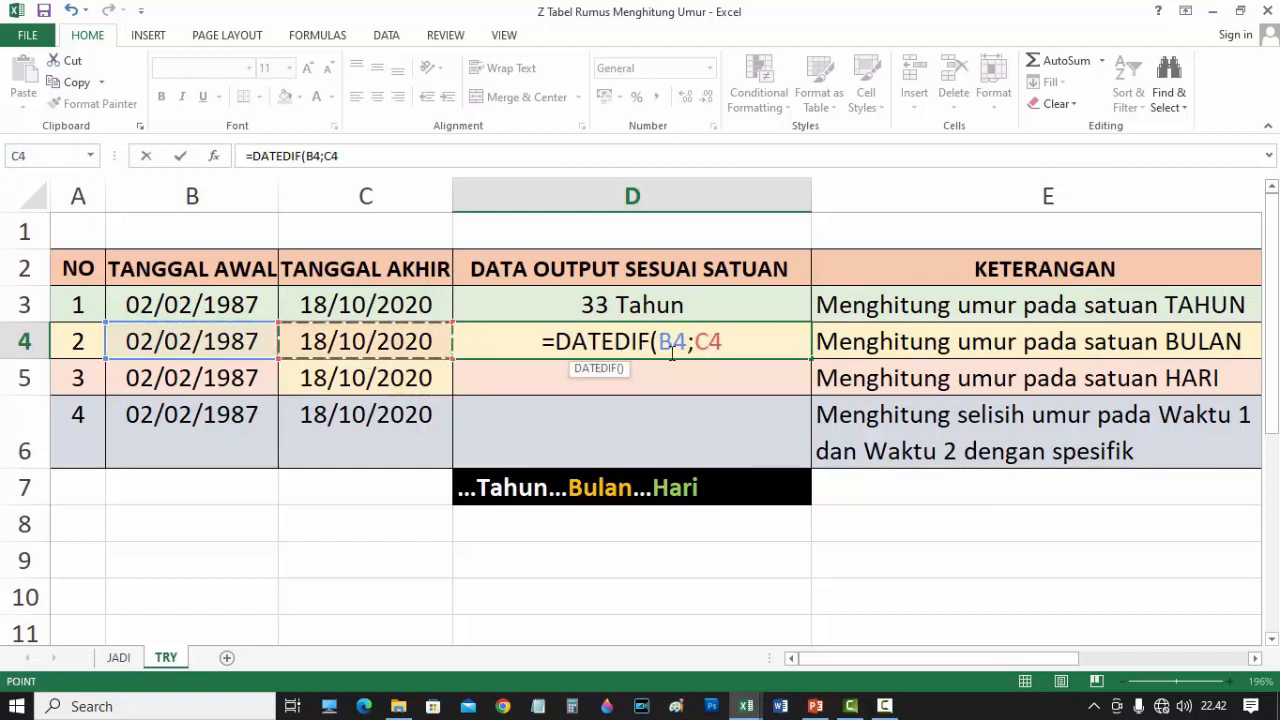
{"action": "type", "text": ";\""}
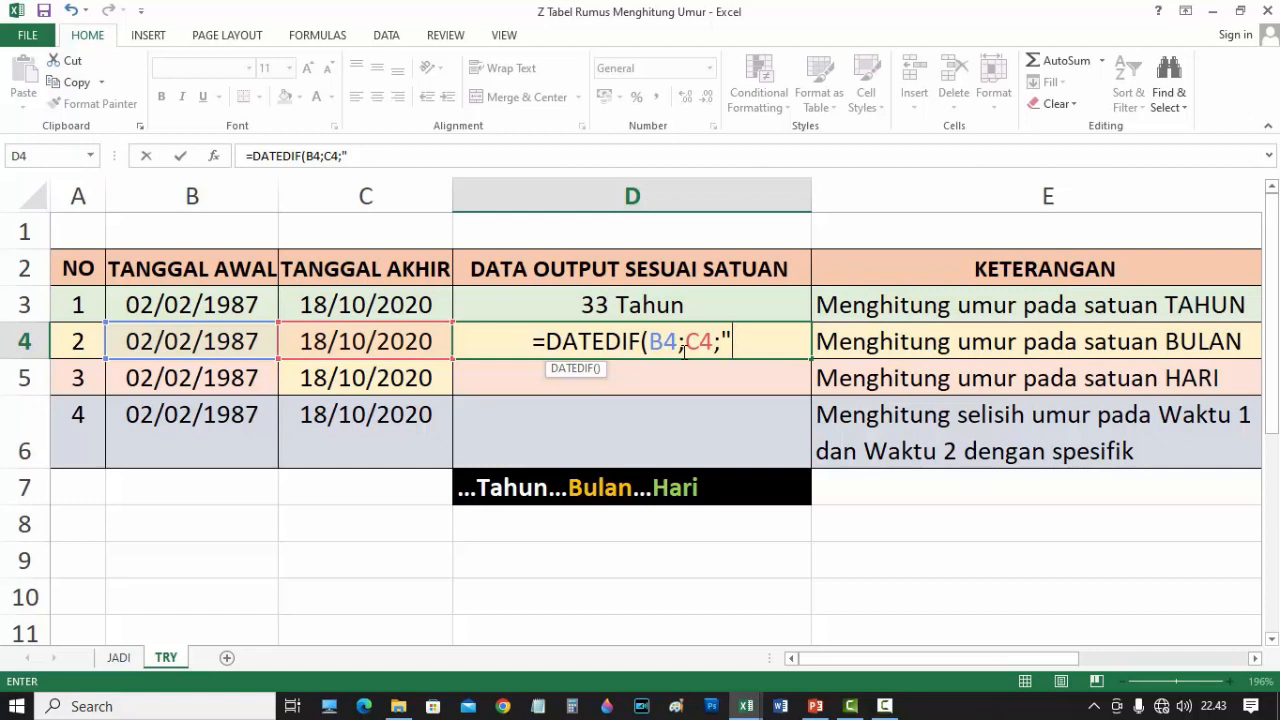
{"action": "type", "text": "M\""}
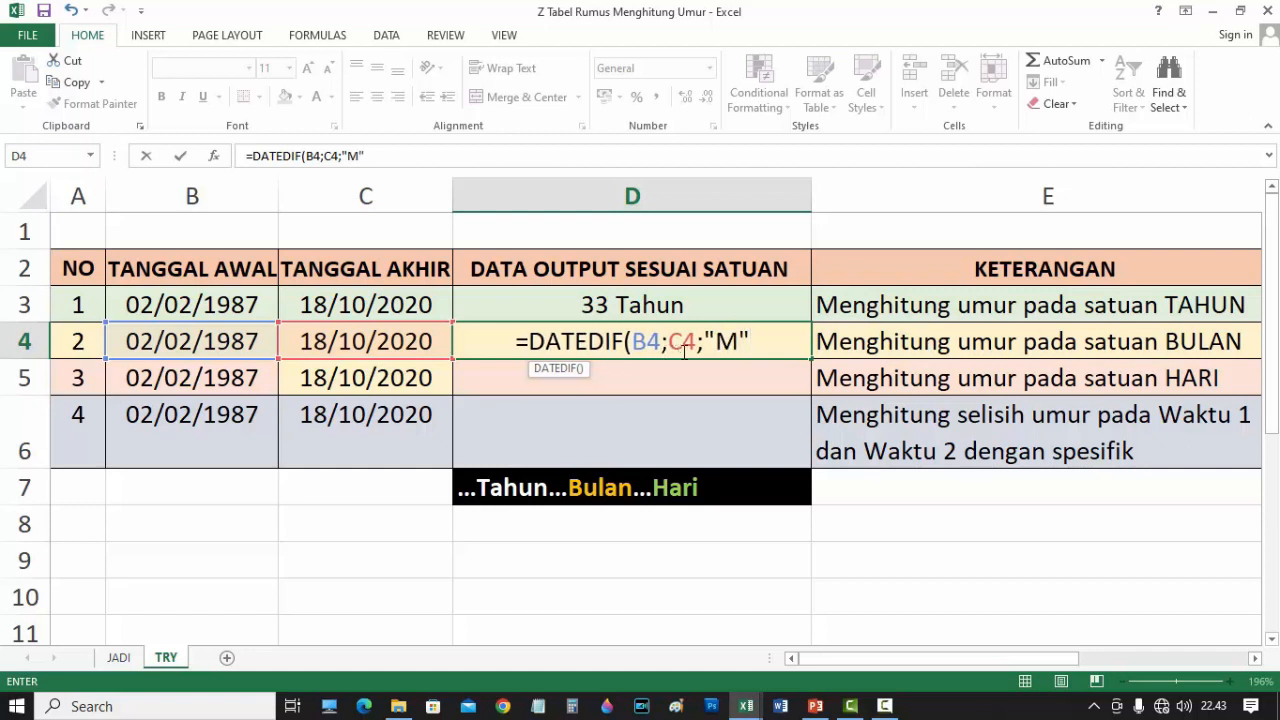
{"action": "type", "text": ")"}
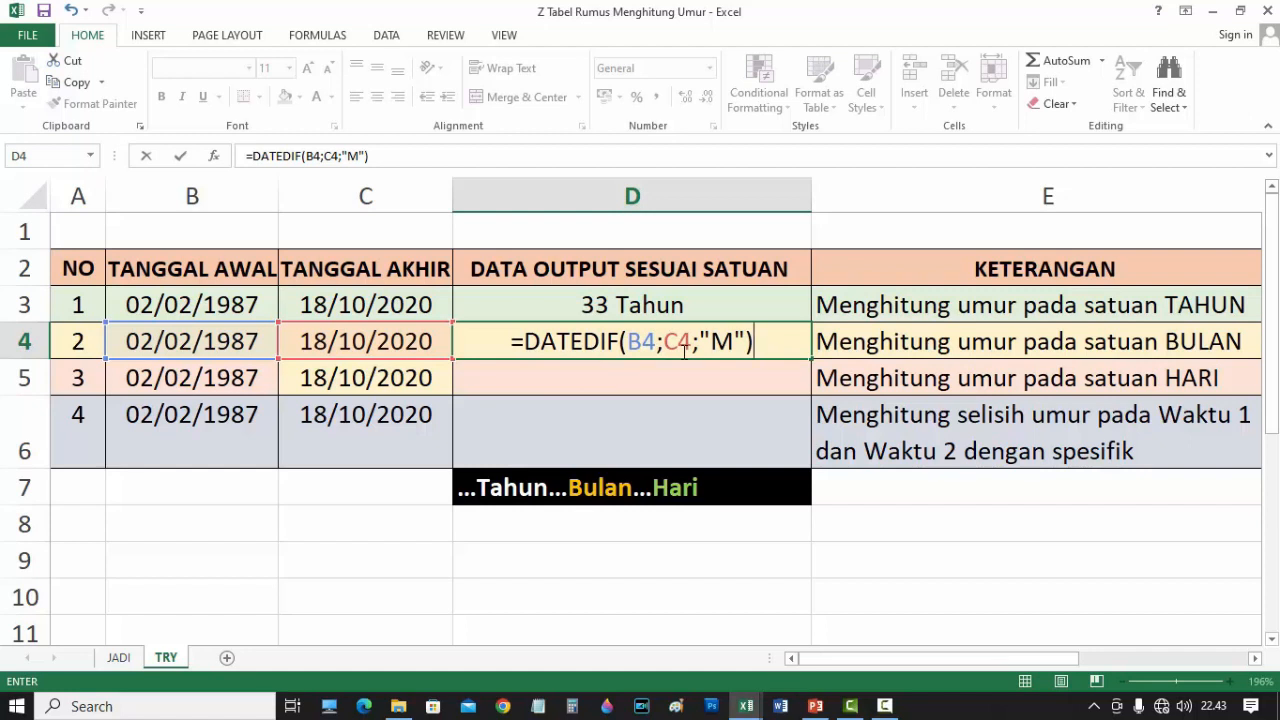
- Append & " Bulan" to the DATEDIF formula in D4 and commit it, accepting the suggested formula correction
{"action": "type", "text": "&"}
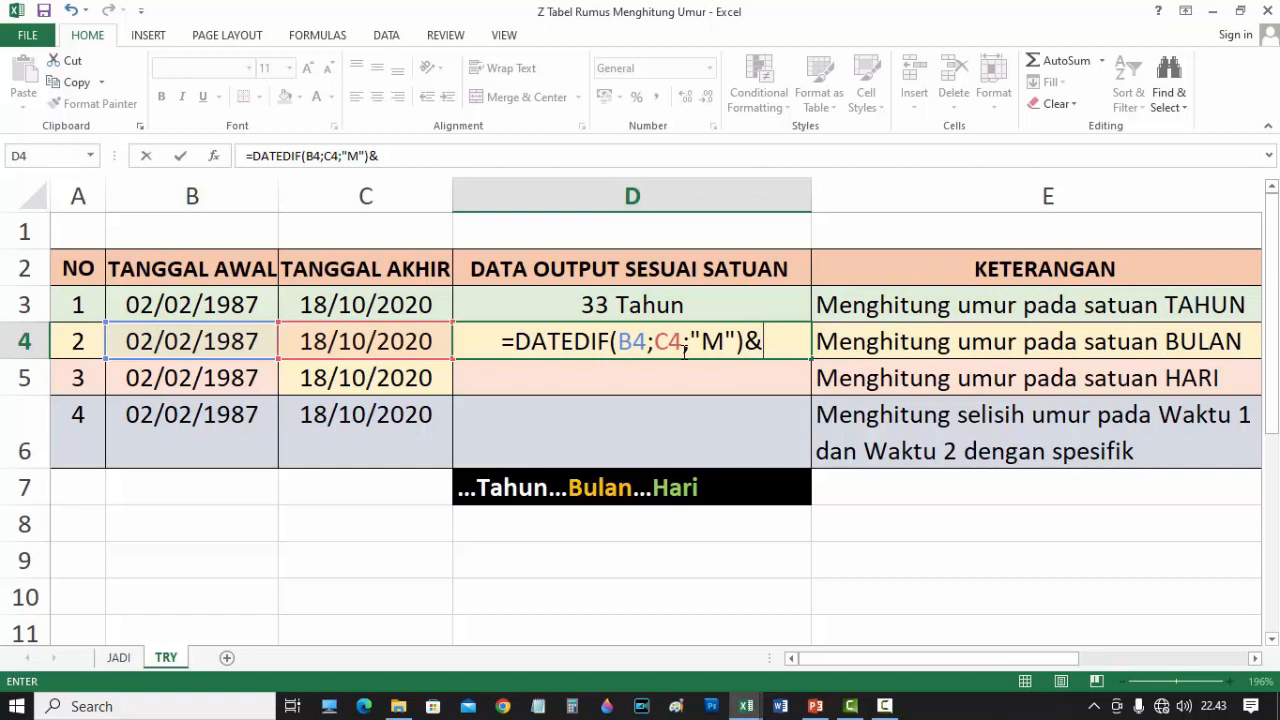
{"action": "type", "text": " \""}
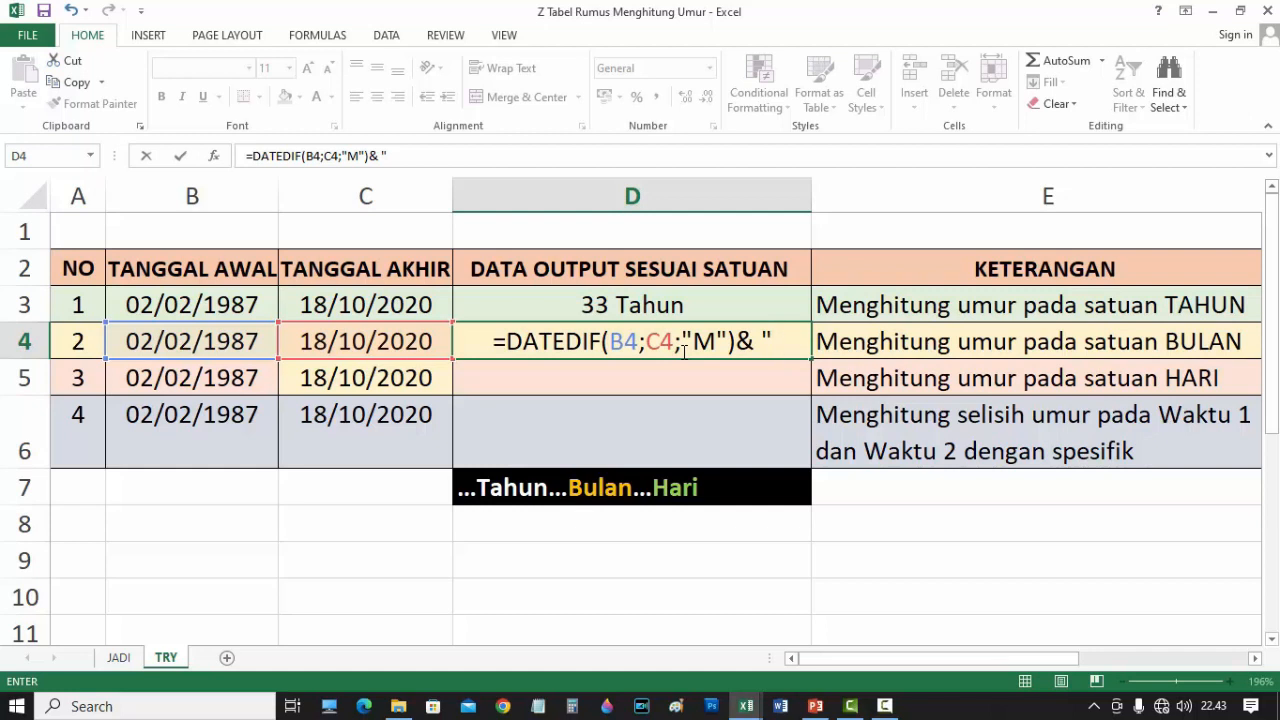
{"action": "type", "text": " Bulan)"}
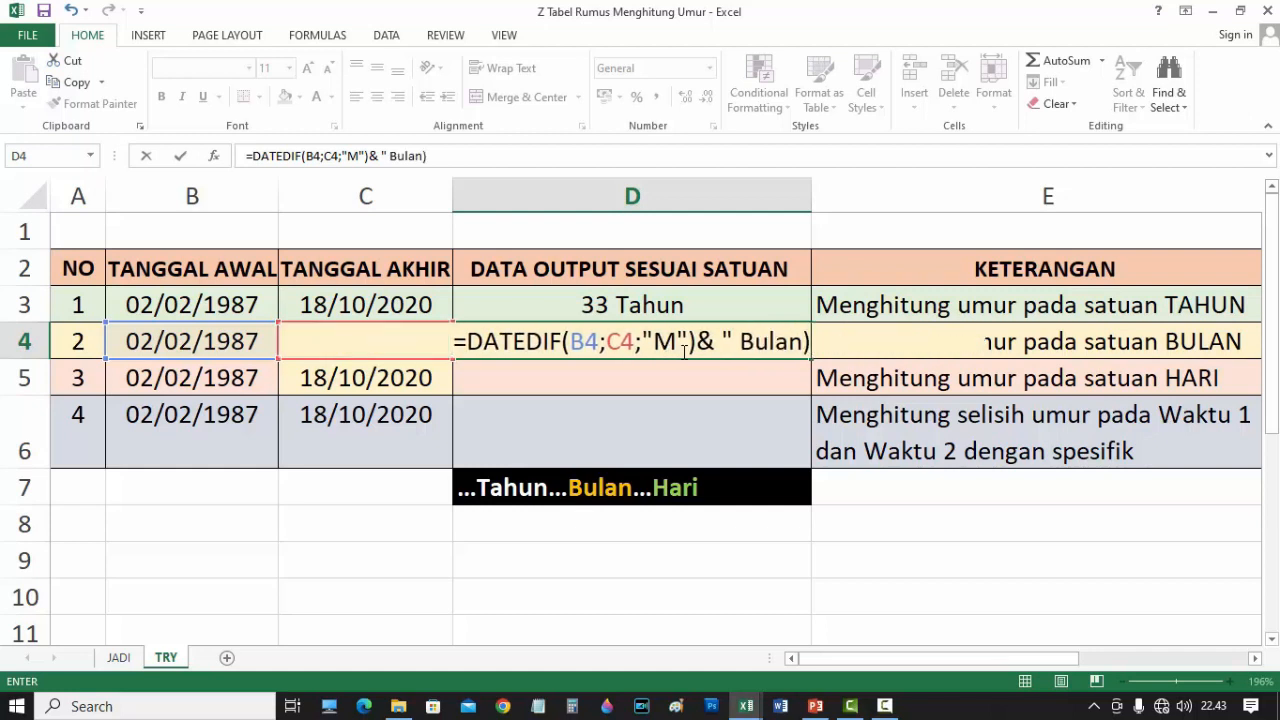
{"action": "key", "text": "Return"}
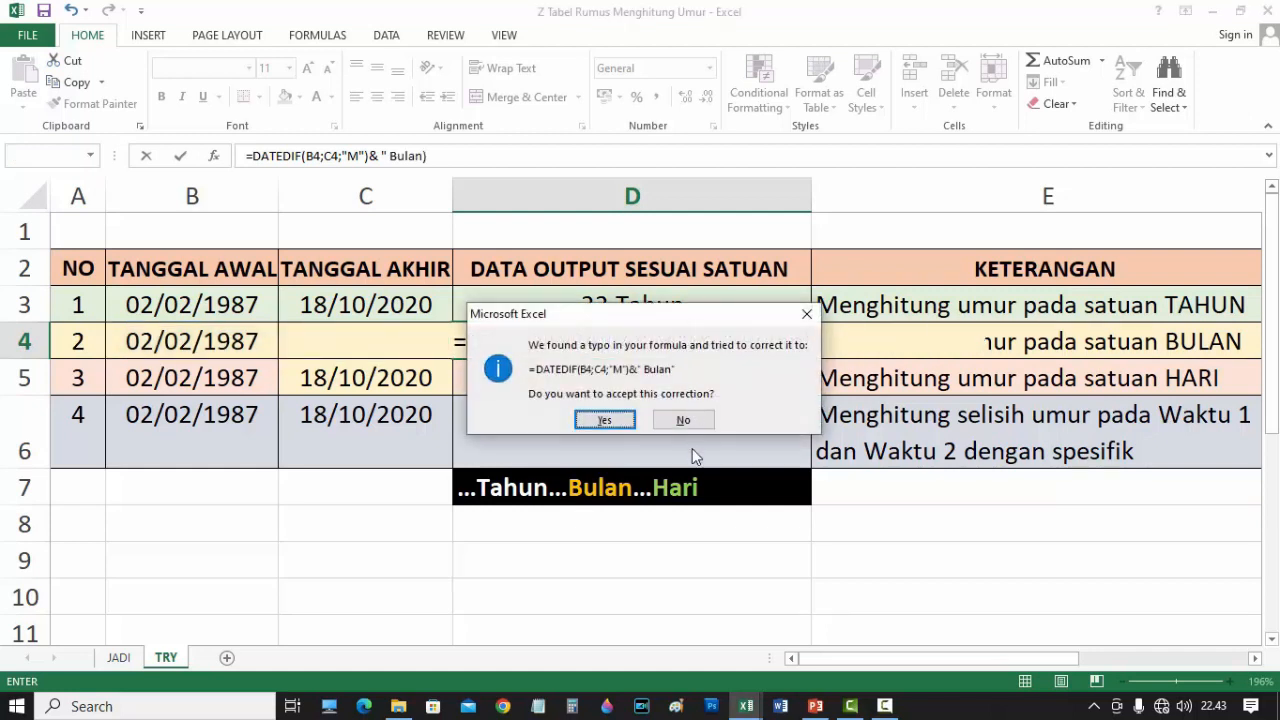
{"action": "left_click", "coordinate": [603, 420]}
{"action": "left_click", "coordinate": [670, 354]}
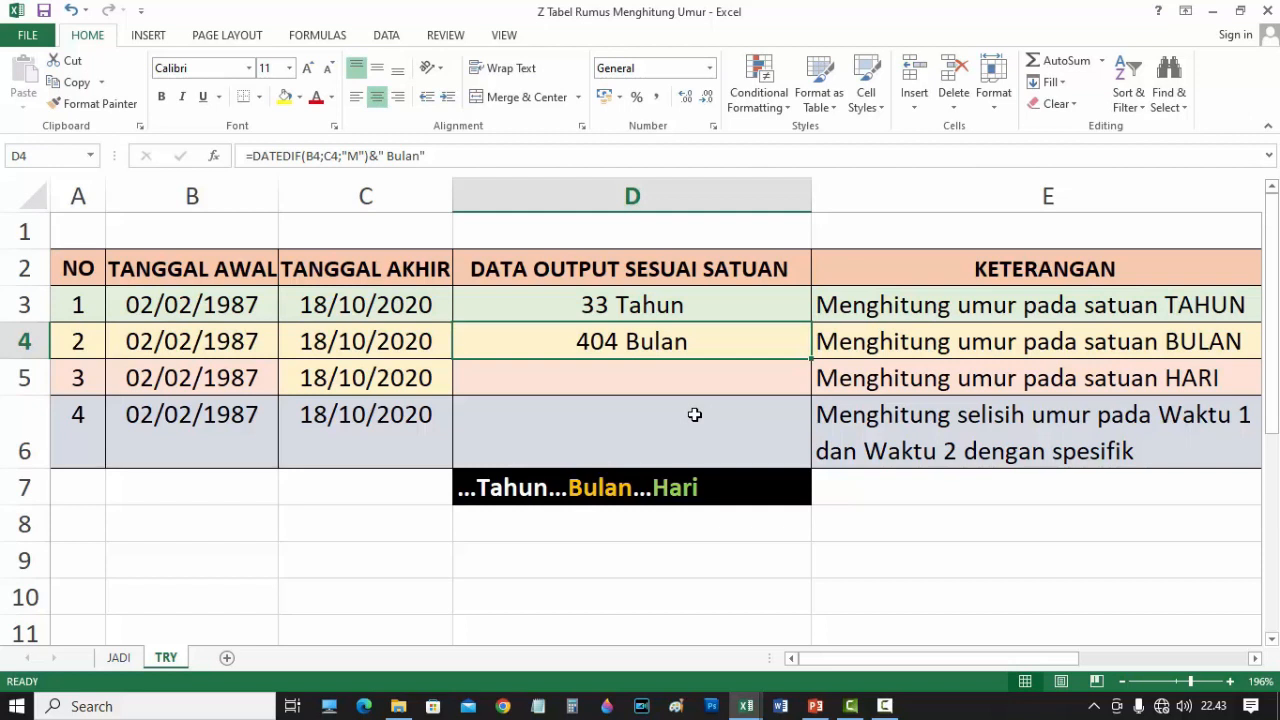
- Begin a DATEDIF formula in cell D5 for the age in days, with the function name in capitals
{"action": "left_click", "coordinate": [692, 390]}
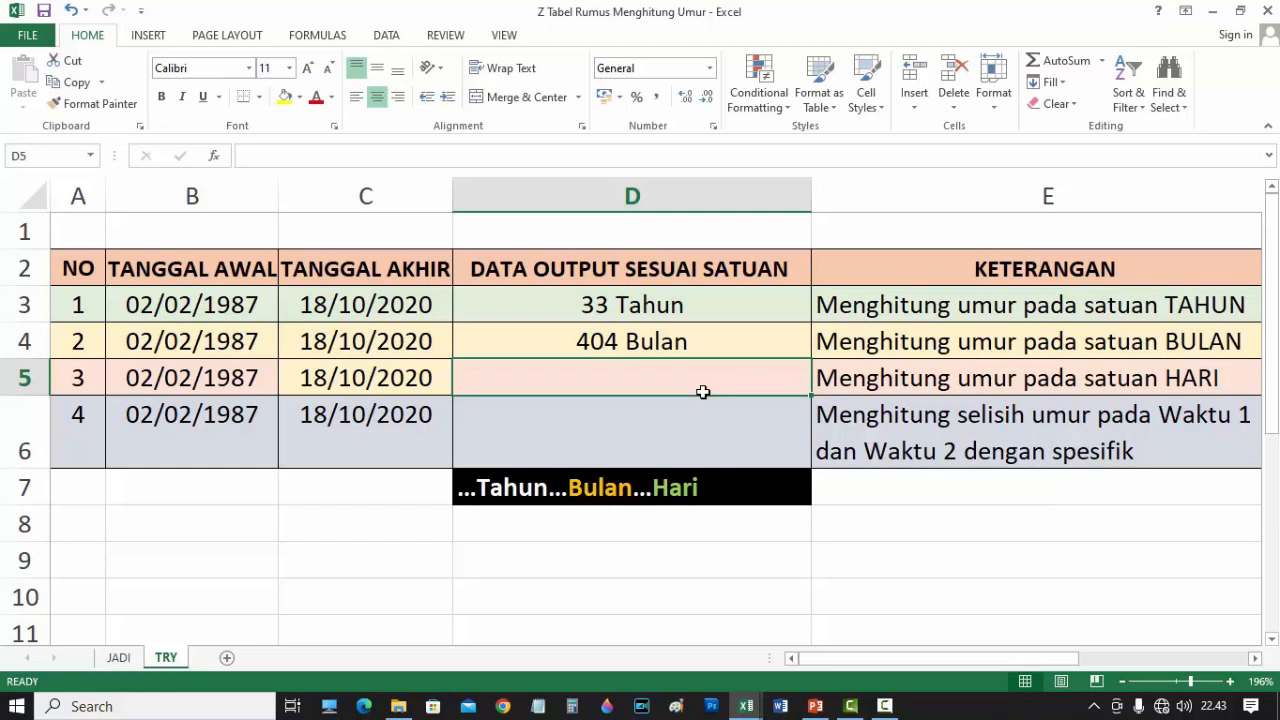
{"action": "type", "text": "="}
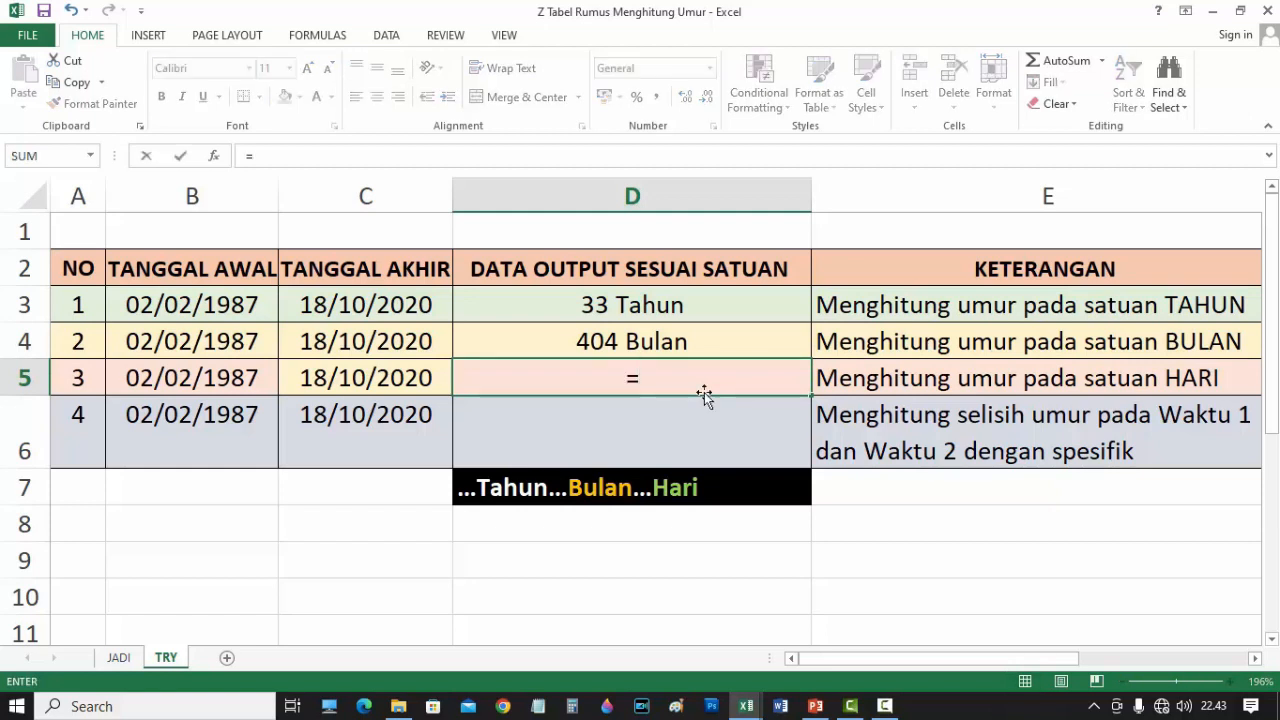
{"action": "type", "text": "datedif"}
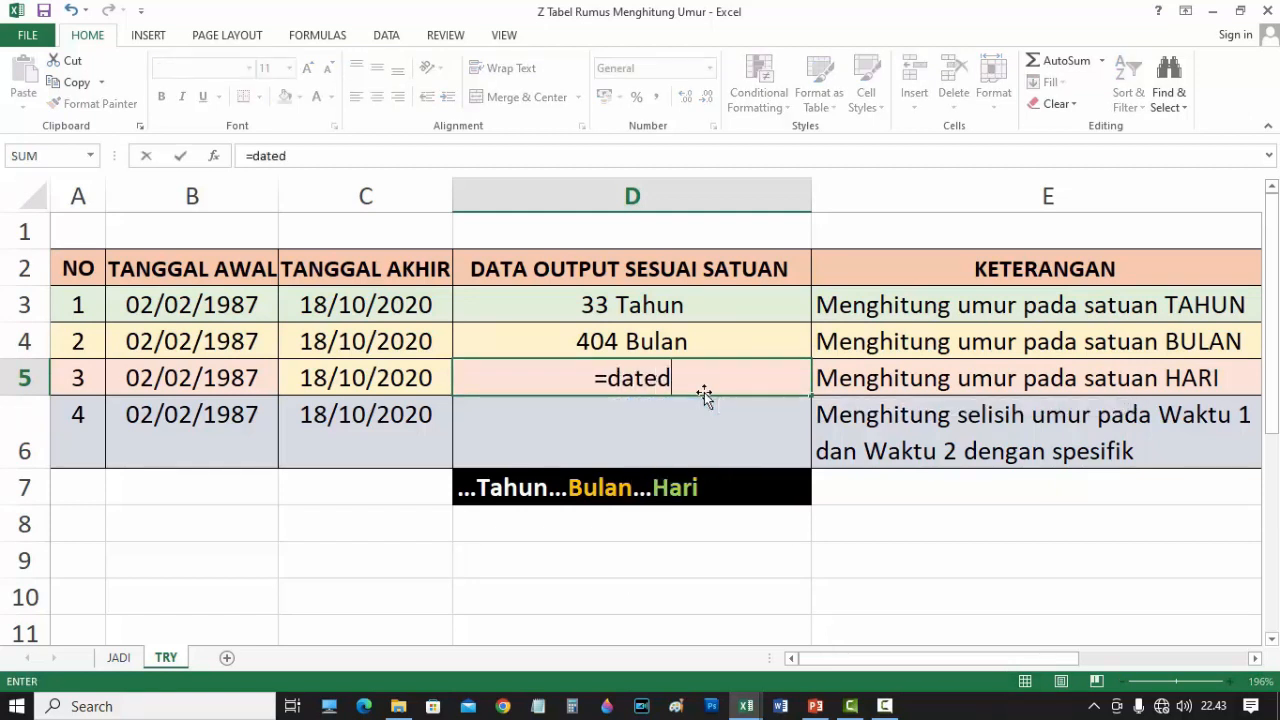
{"action": "key", "text": "BackSpace"}
{"action": "key", "text": "BackSpace"}
{"action": "key", "text": "BackSpace"}
{"action": "key", "text": "BackSpace"}
{"action": "key", "text": "BackSpace"}
{"action": "key", "text": "BackSpace"}
{"action": "key", "text": "BackSpace"}
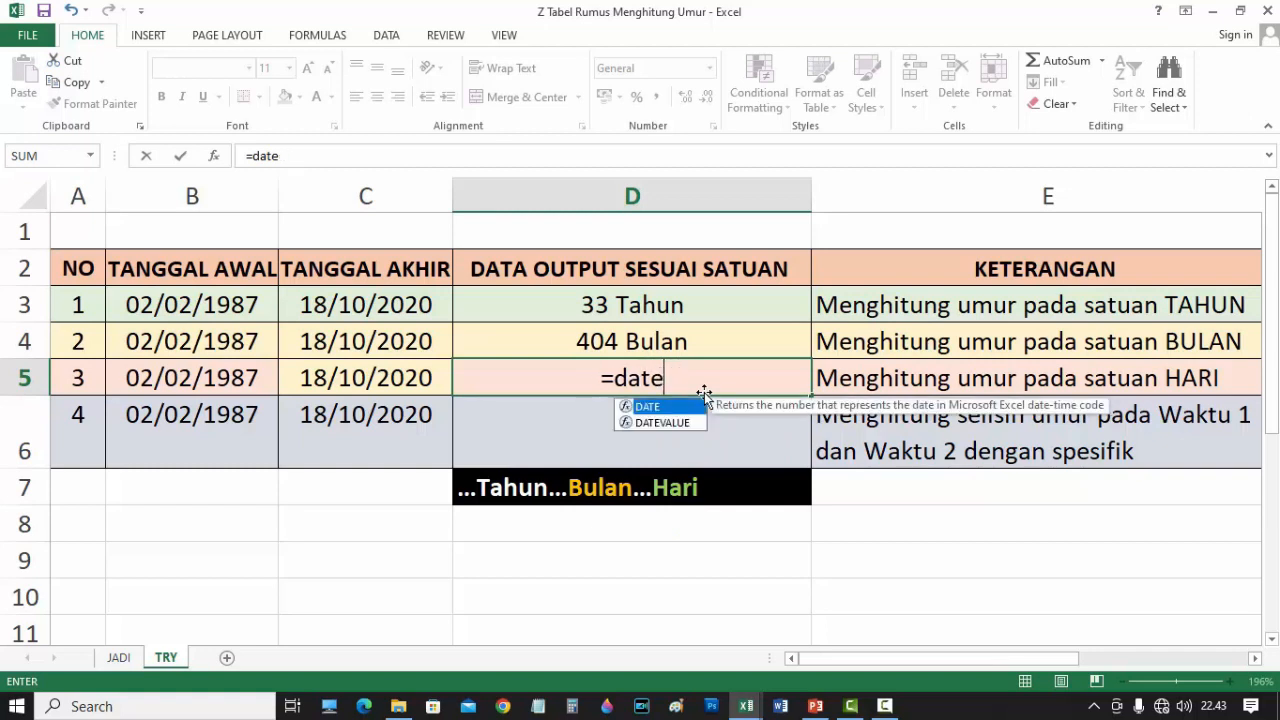
{"action": "type", "text": "DA"}
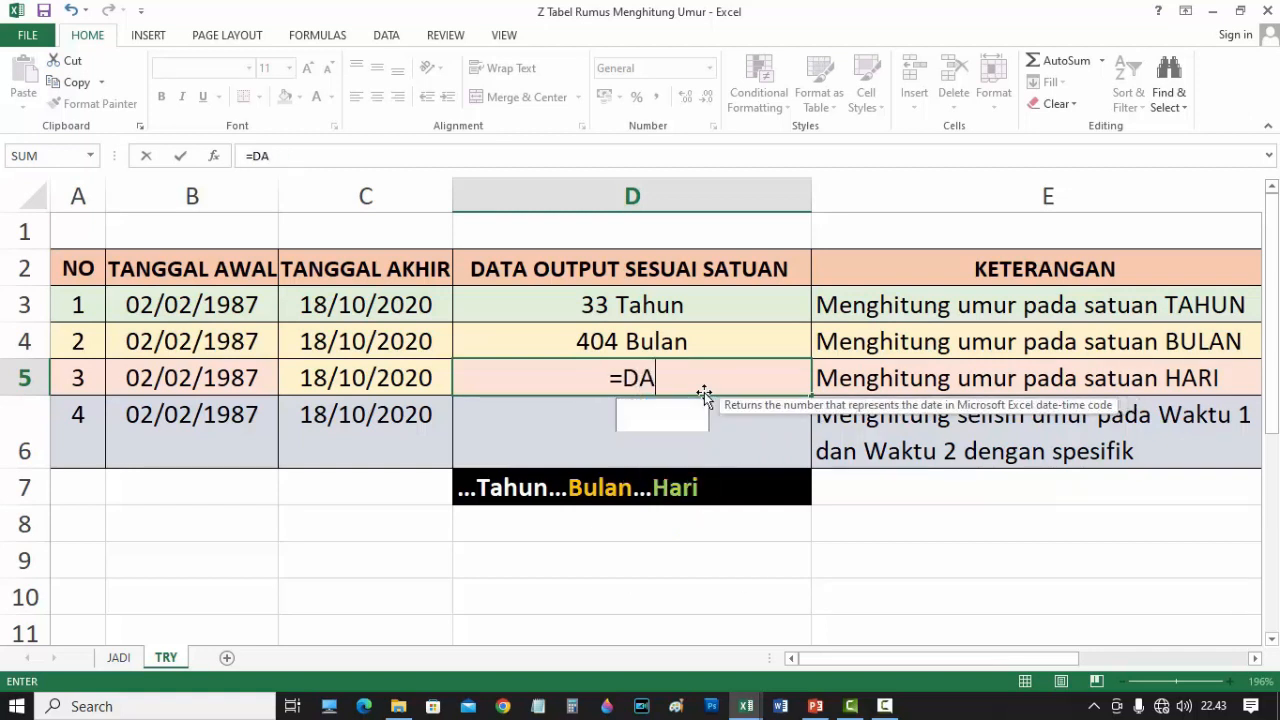
{"action": "type", "text": "TEDIF("}
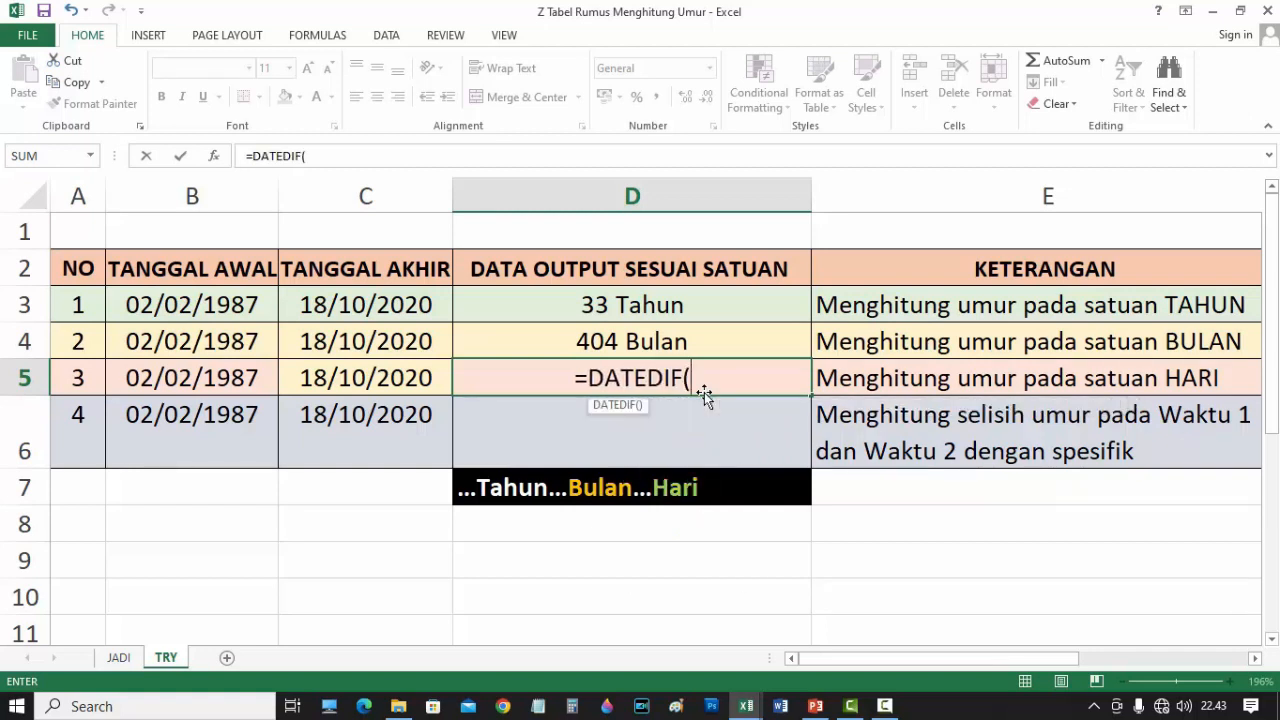
- Complete the D5 formula's arguments with start date B5, end date C5 and unit "D"
{"action": "left_click", "coordinate": [177, 382]}
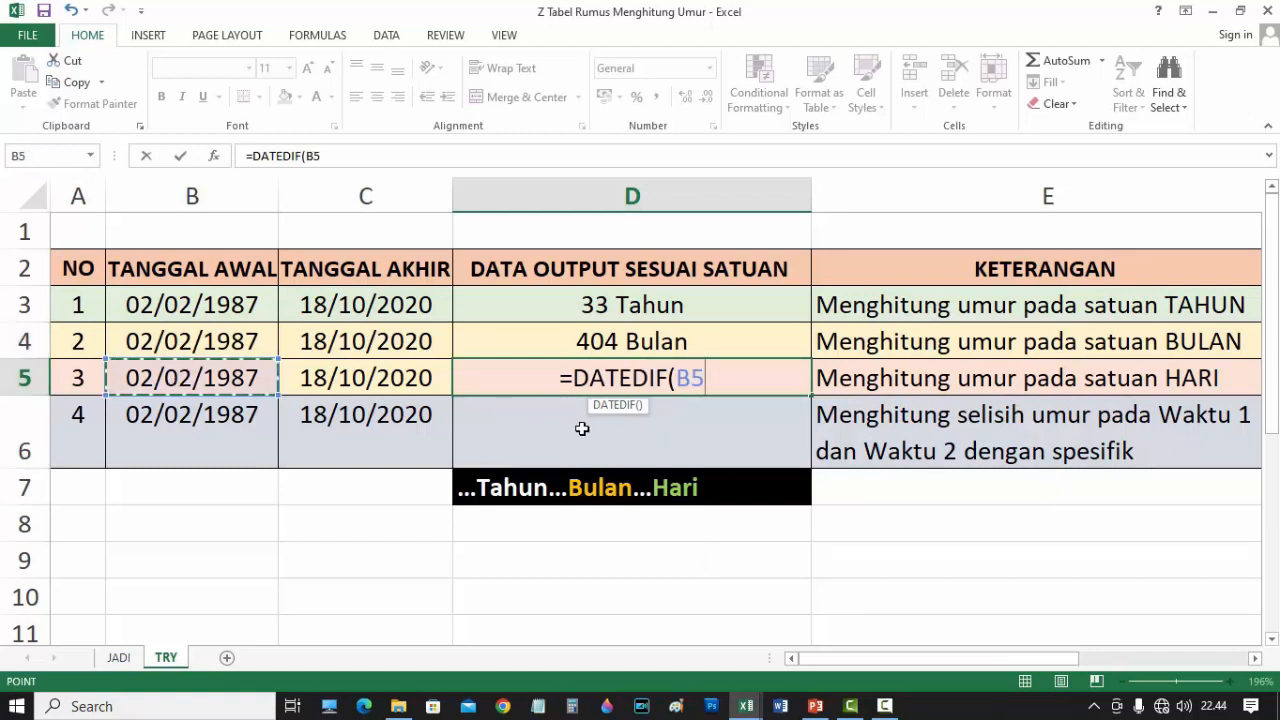
{"action": "type", "text": ";"}
{"action": "left_click", "coordinate": [359, 386]}
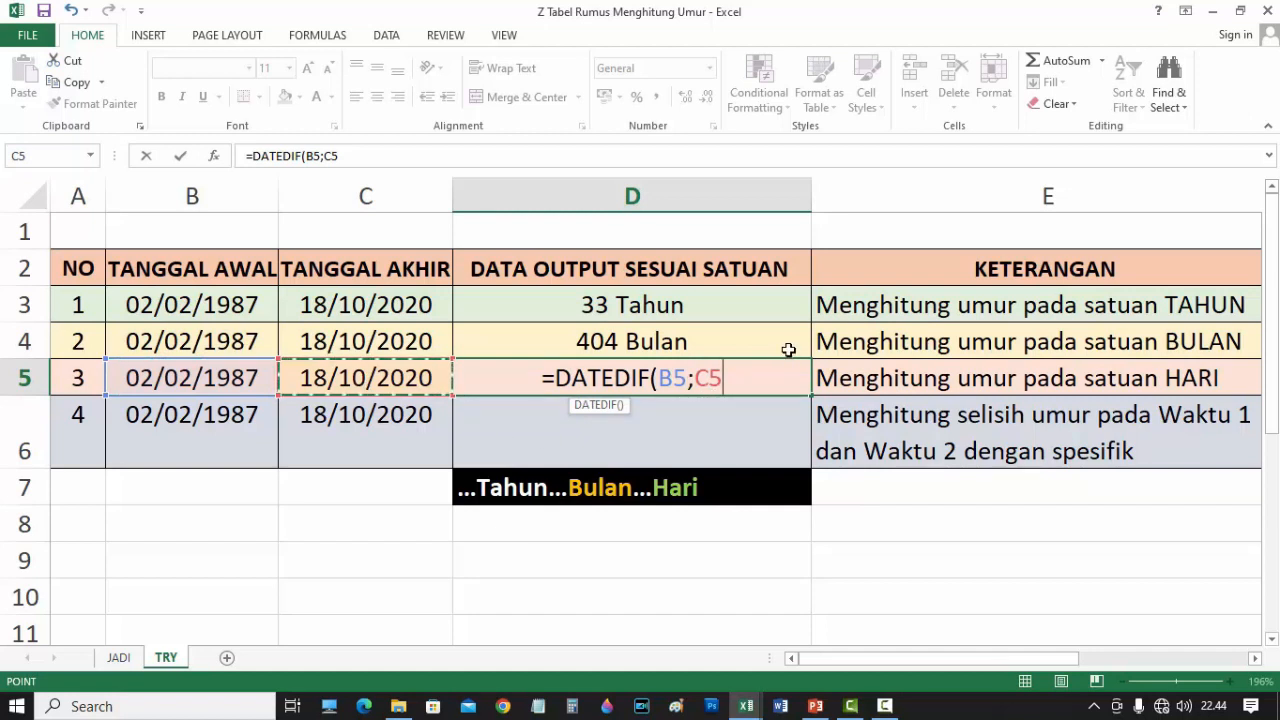
{"action": "type", "text": ";\""}
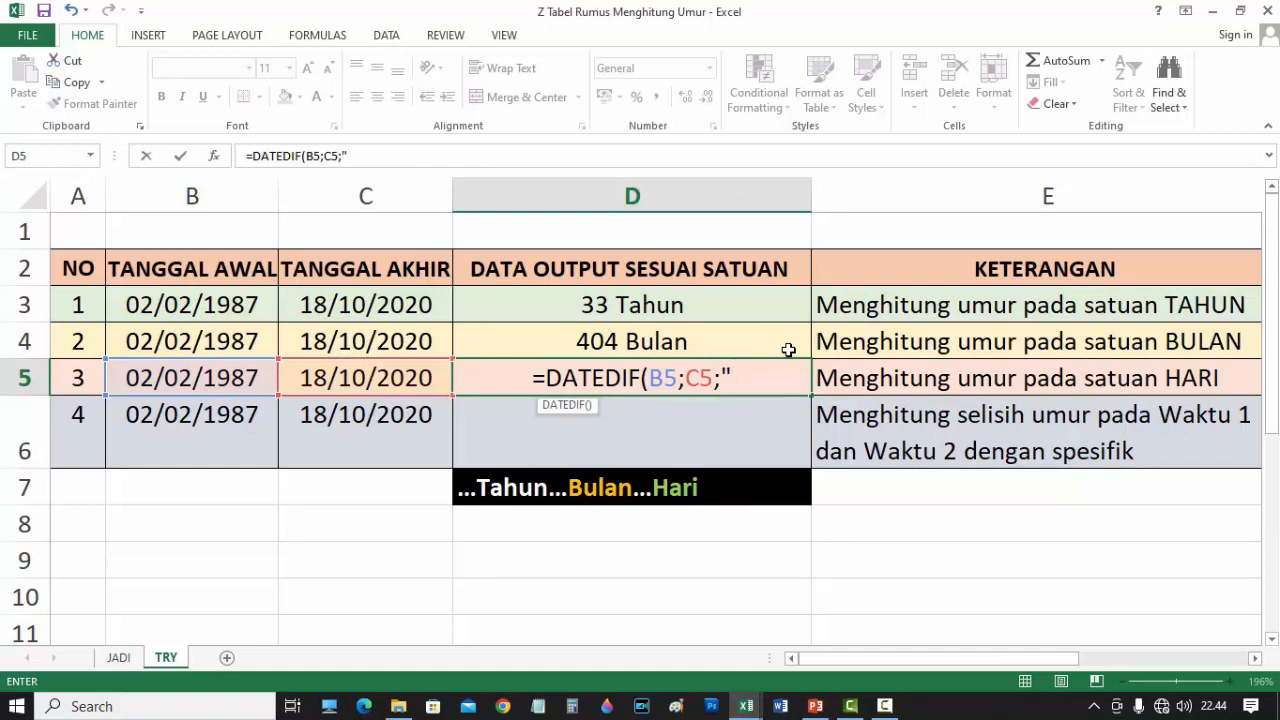
{"action": "type", "text": "D\""}
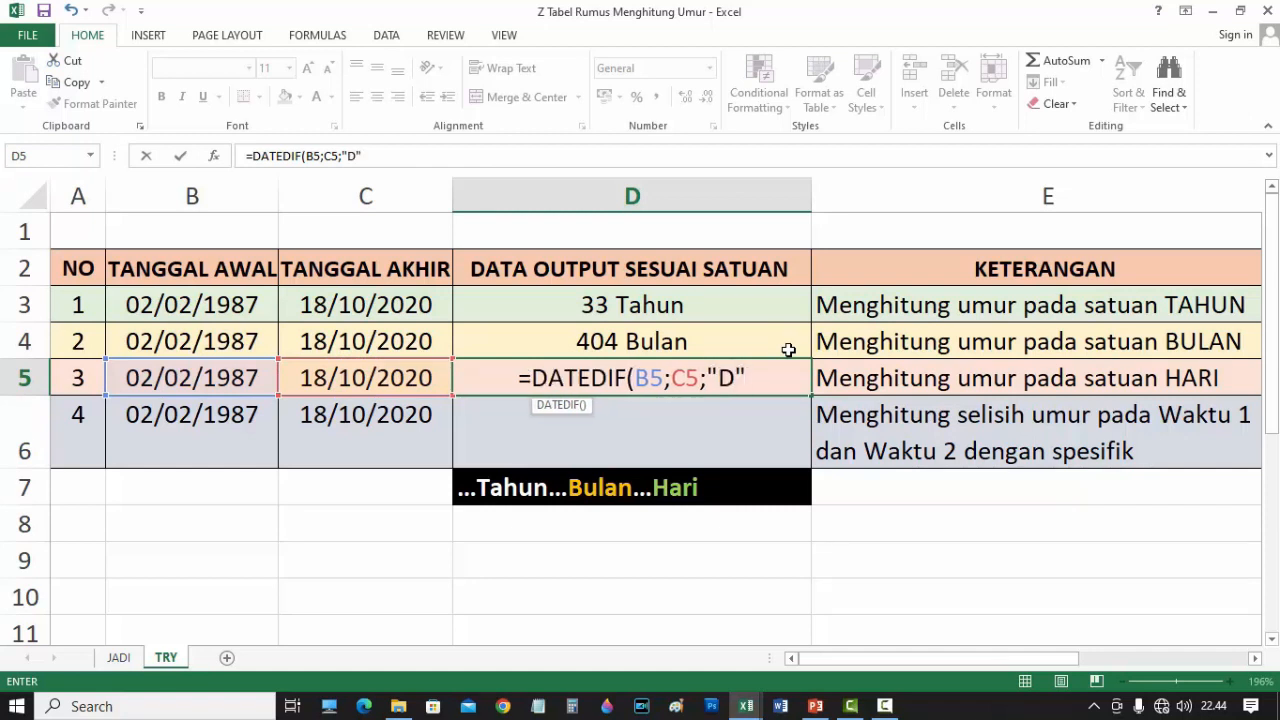
{"action": "type", "text": ")"}
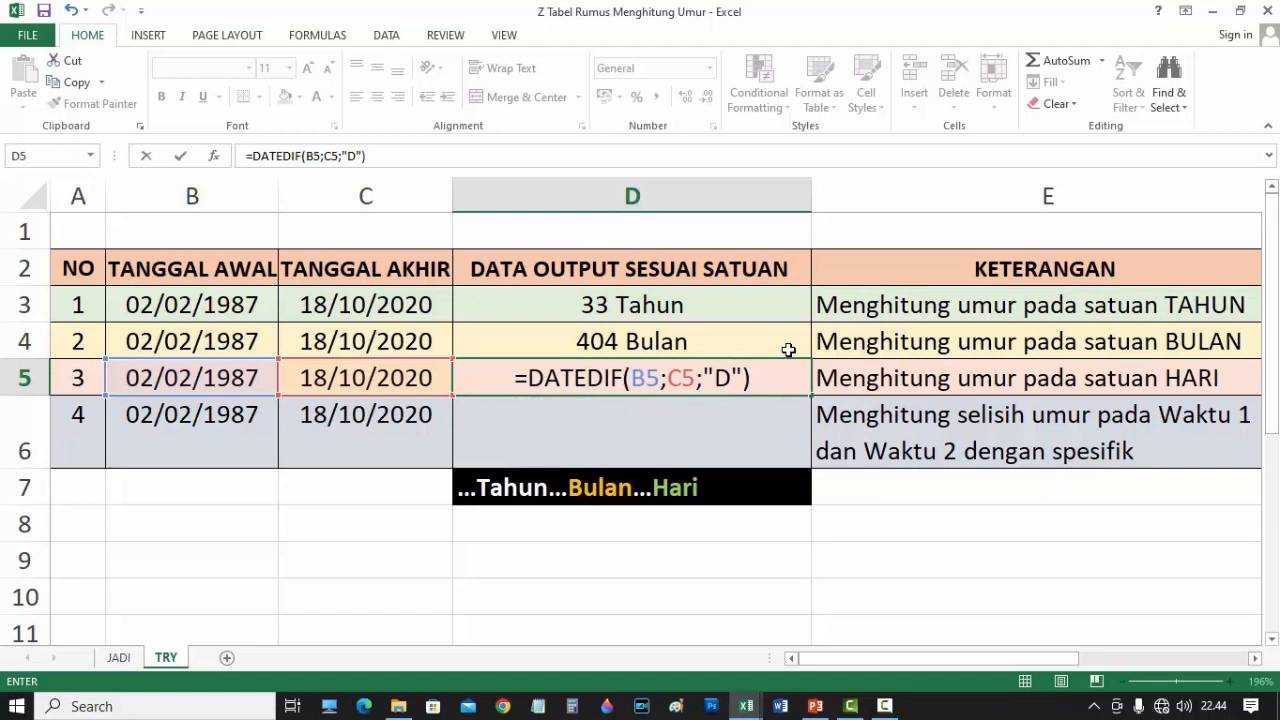
- Append & " Hari" to the DATEDIF formula in D5 as the unit label and commit the formula
{"action": "type", "text": " & \""}
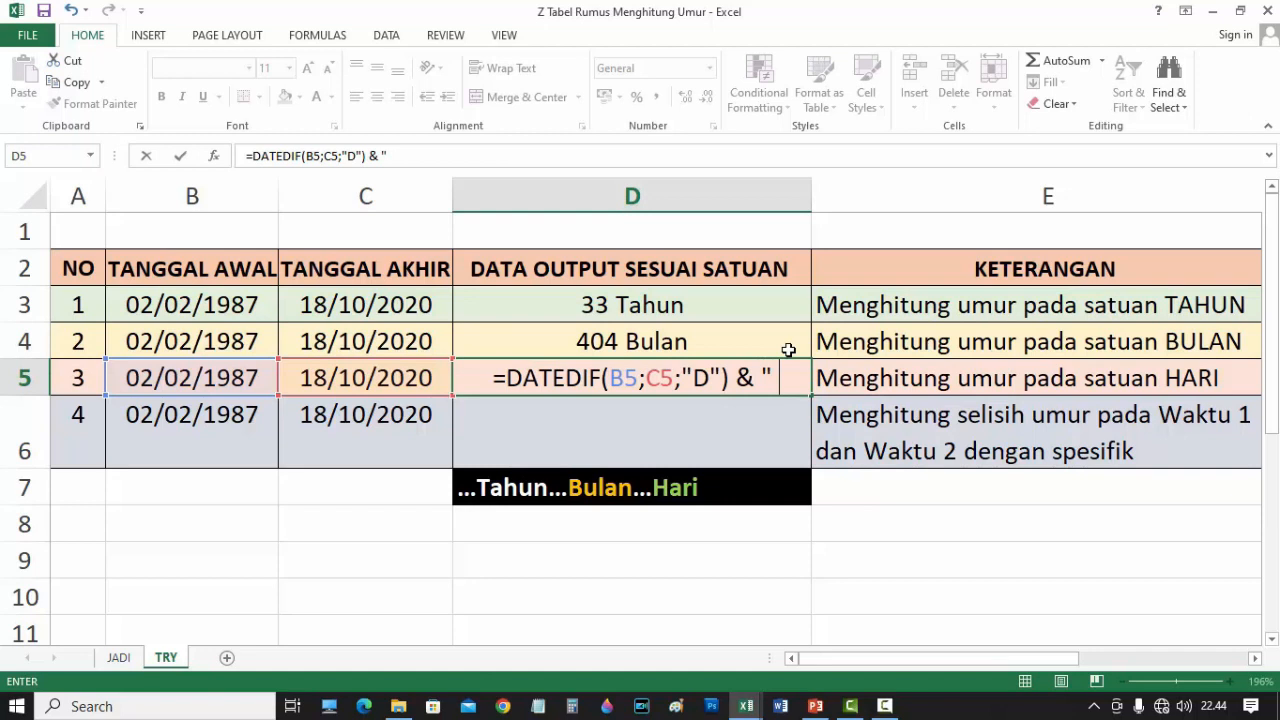
{"action": "type", "text": " Hari"}
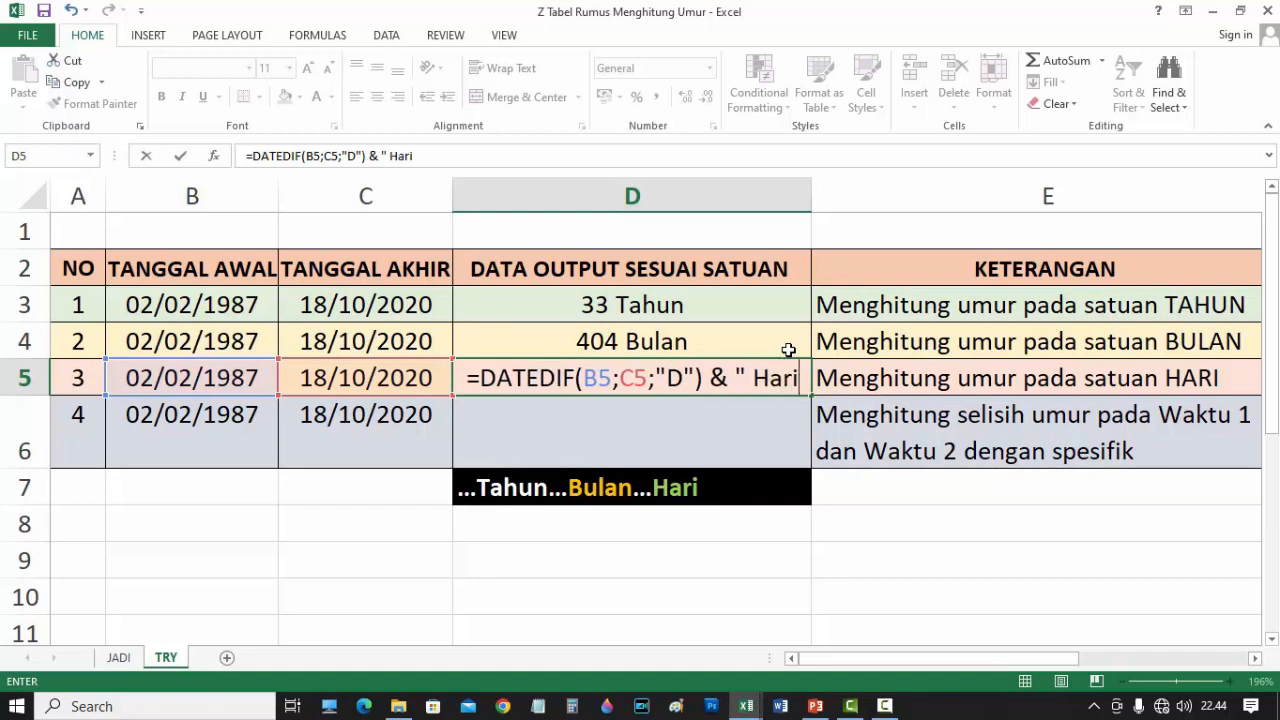
{"action": "type", "text": "\""}
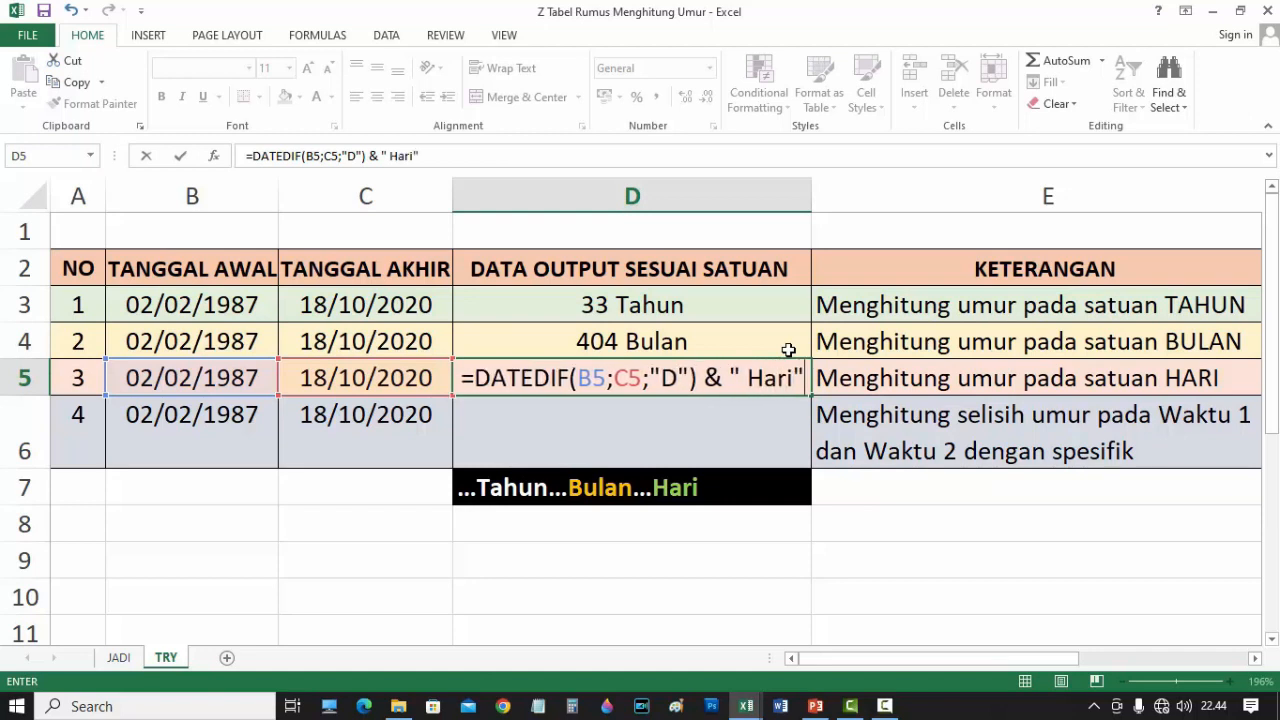
{"action": "key", "text": "Return"}
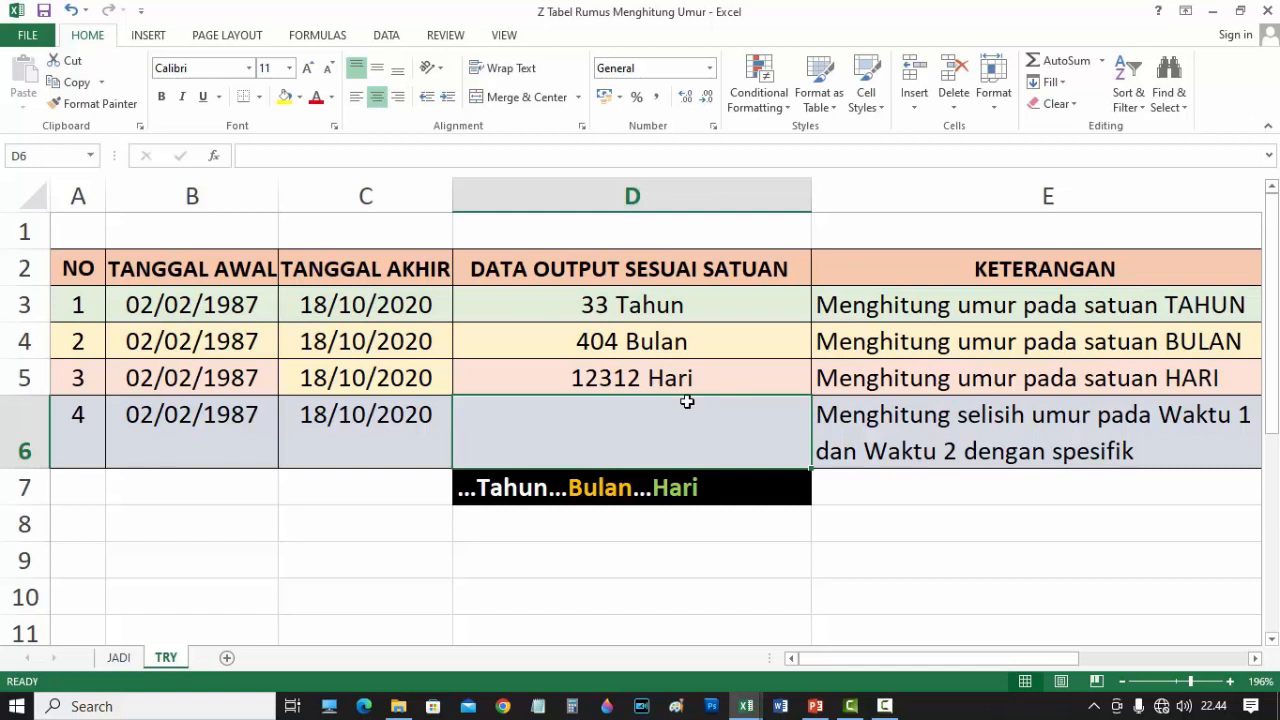
{"action": "left_click", "coordinate": [666, 316]}
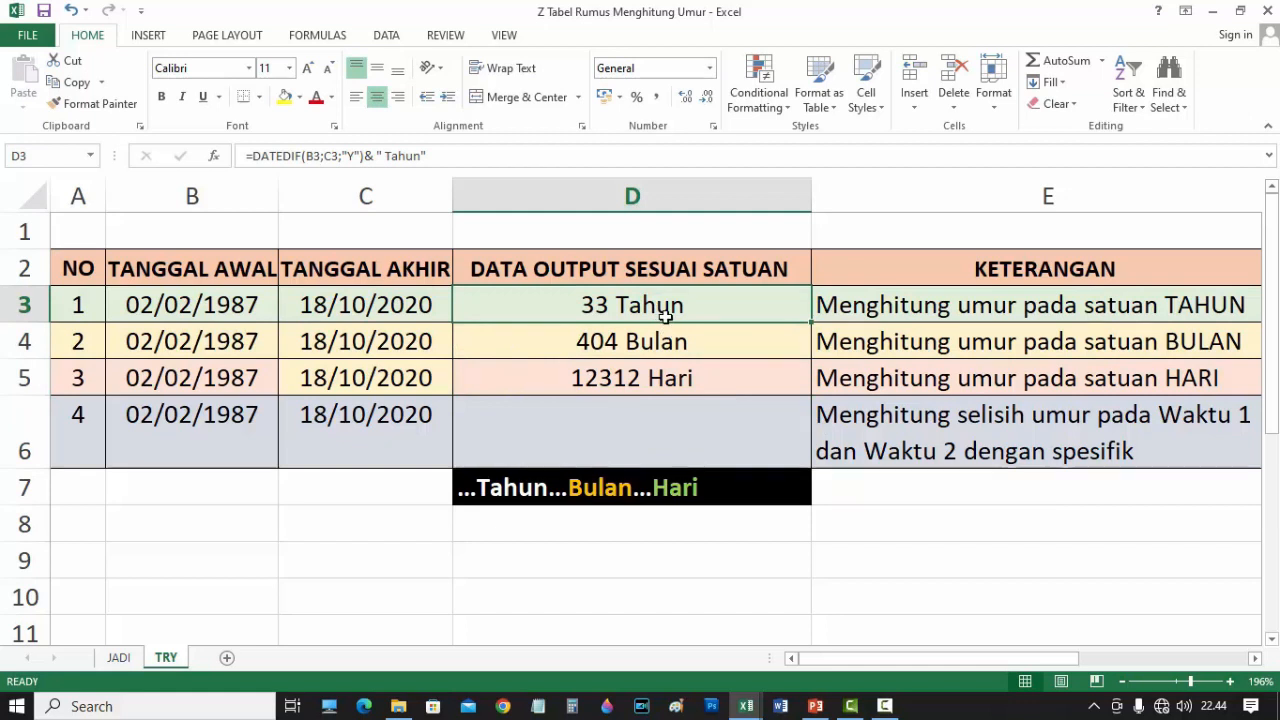
{"action": "left_click", "coordinate": [660, 340]}
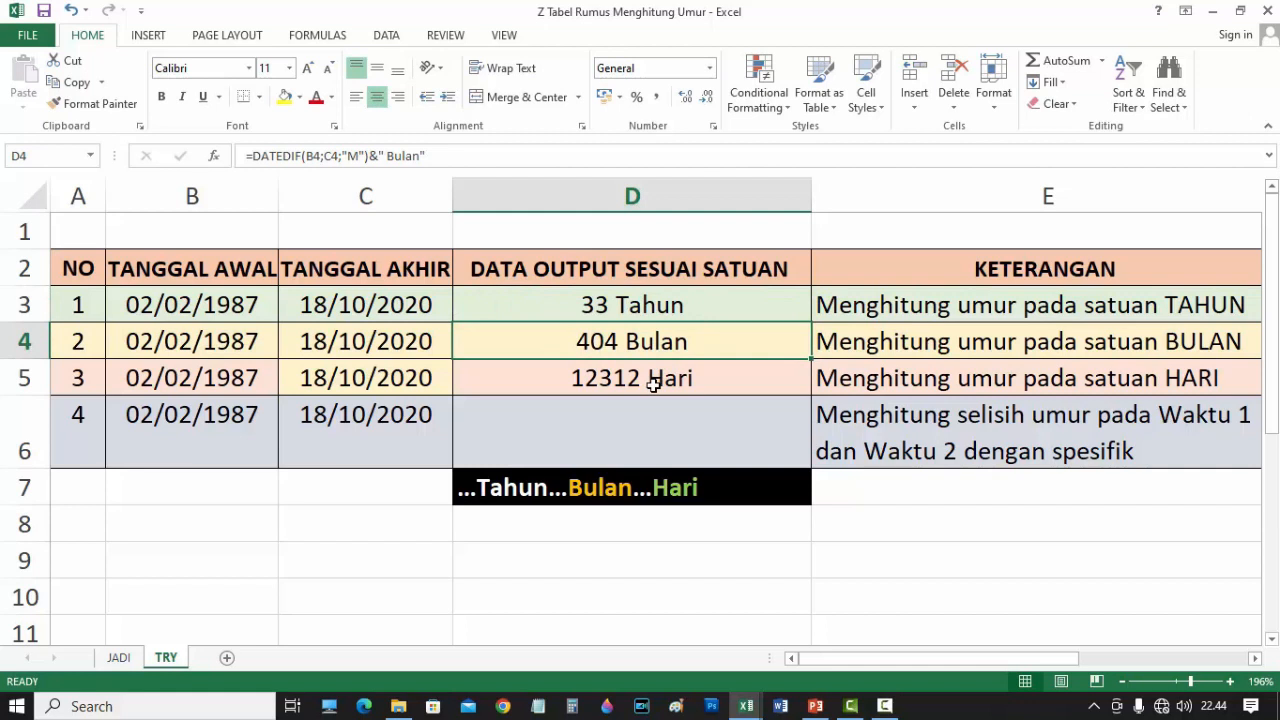
{"action": "left_click", "coordinate": [683, 443]}
{"action": "left_click", "coordinate": [694, 580]}
- Begin the combined age formula in cell D6 with =DATEDIF(B6;C6;"Y") for the years part
{"action": "left_click", "coordinate": [509, 429]}
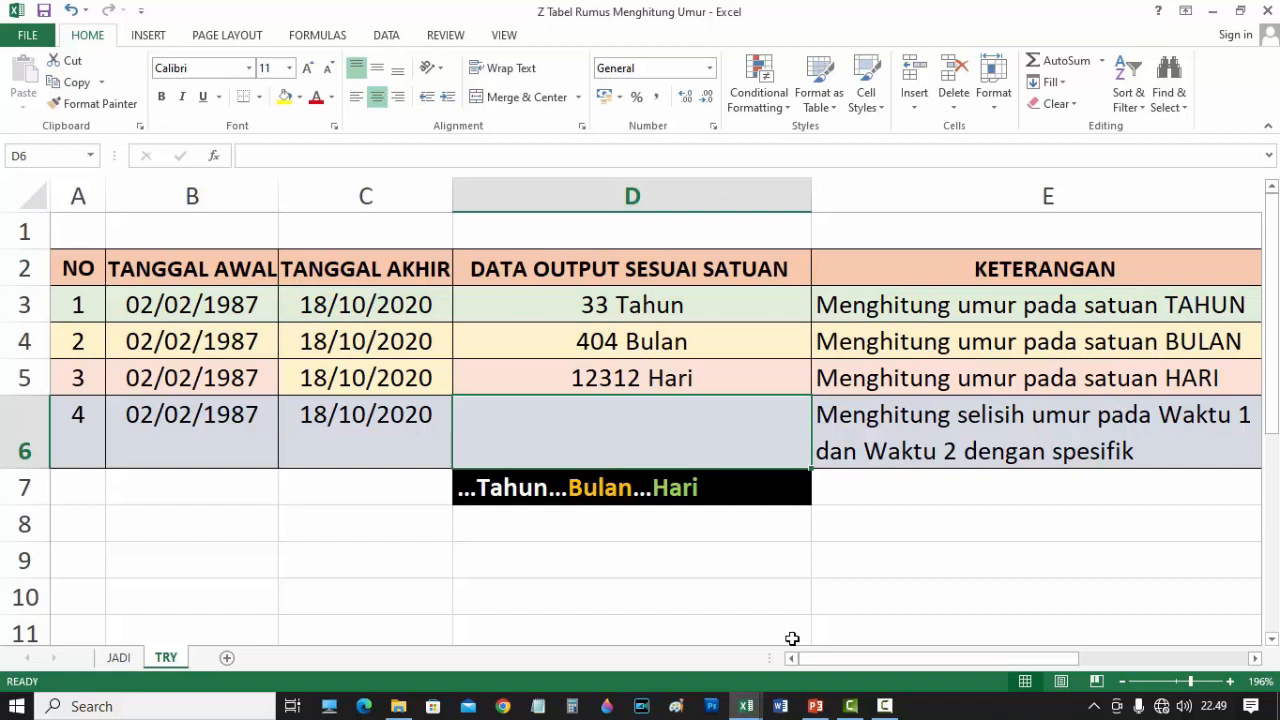
{"action": "left_click", "coordinate": [262, 154]}
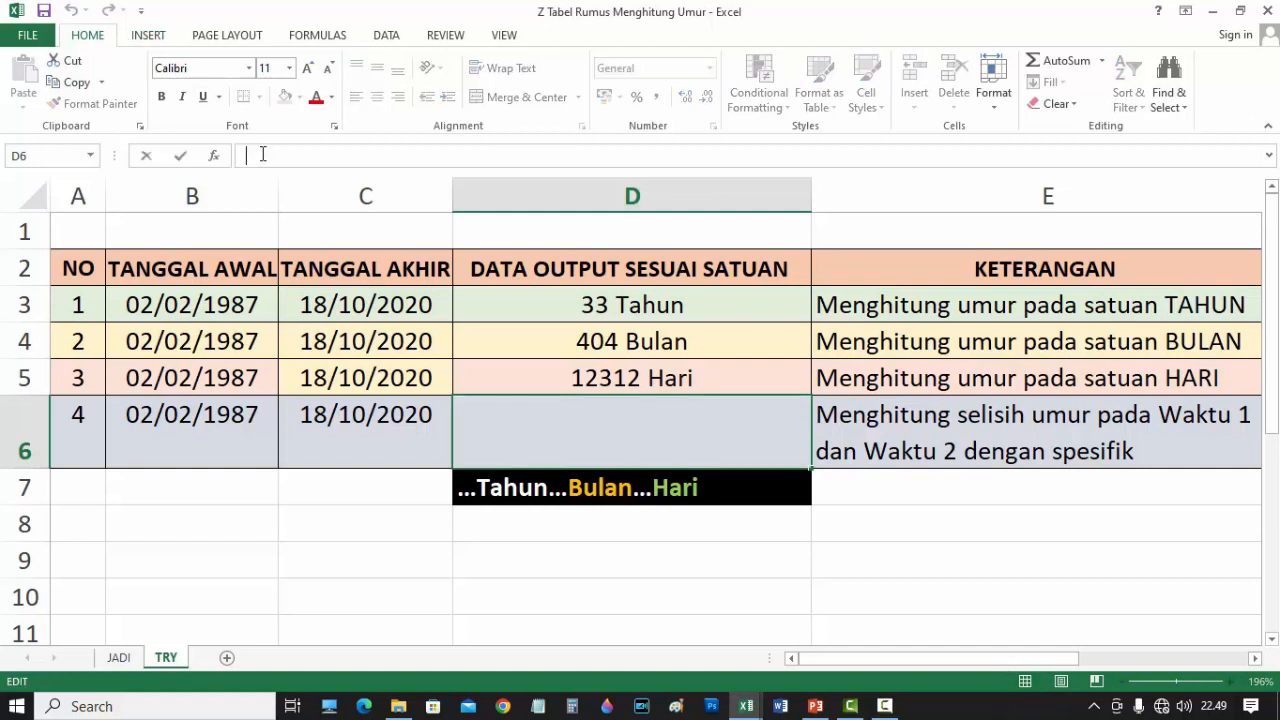
{"action": "type", "text": "="}
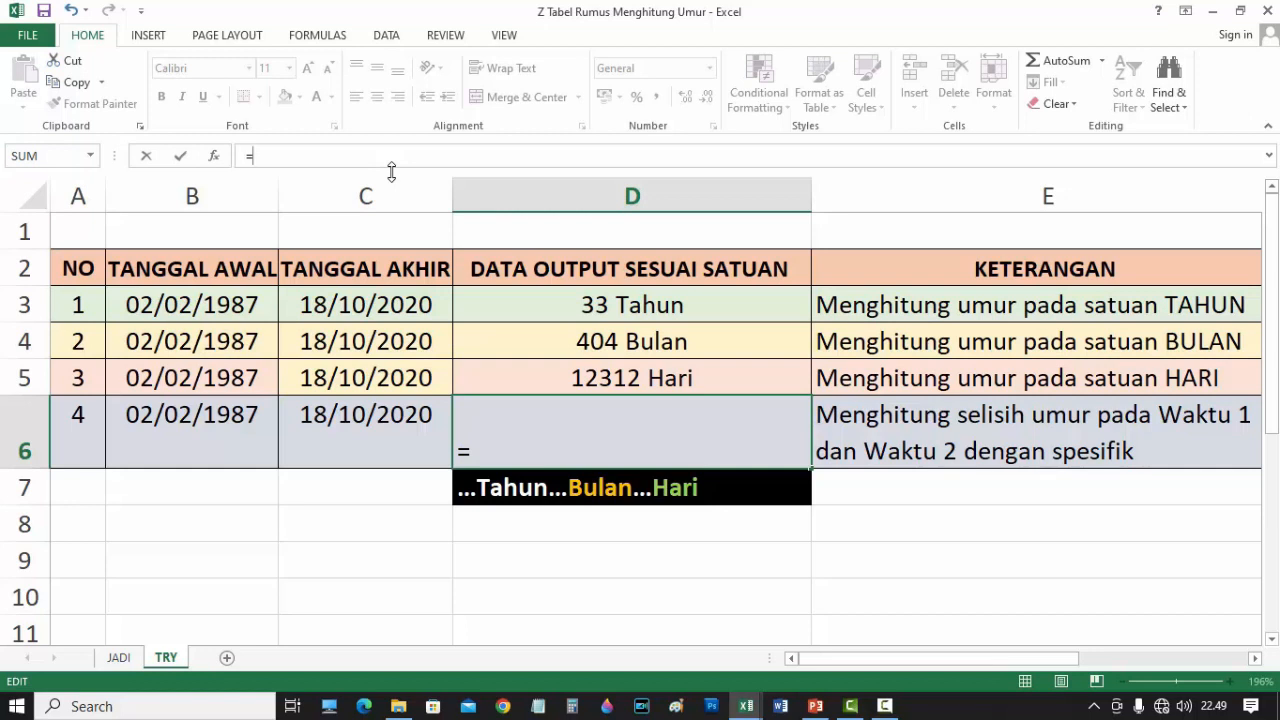
{"action": "type", "text": "DATED"}
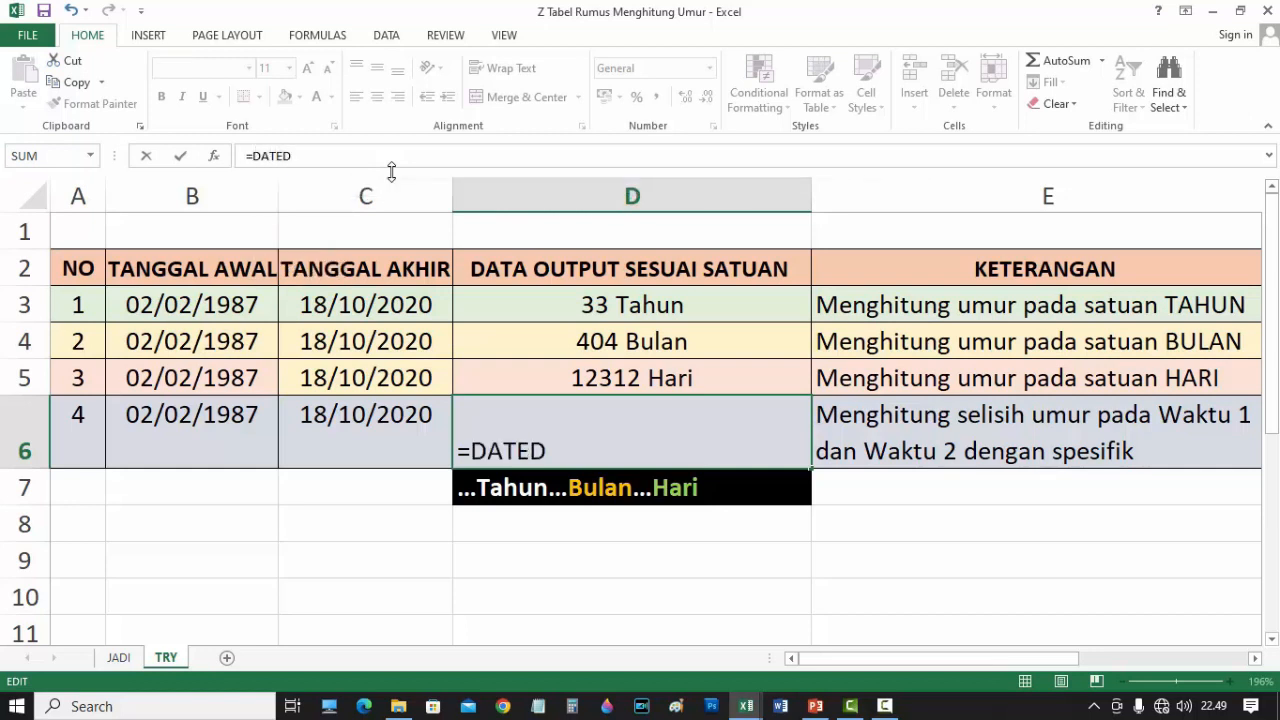
{"action": "type", "text": "IF("}
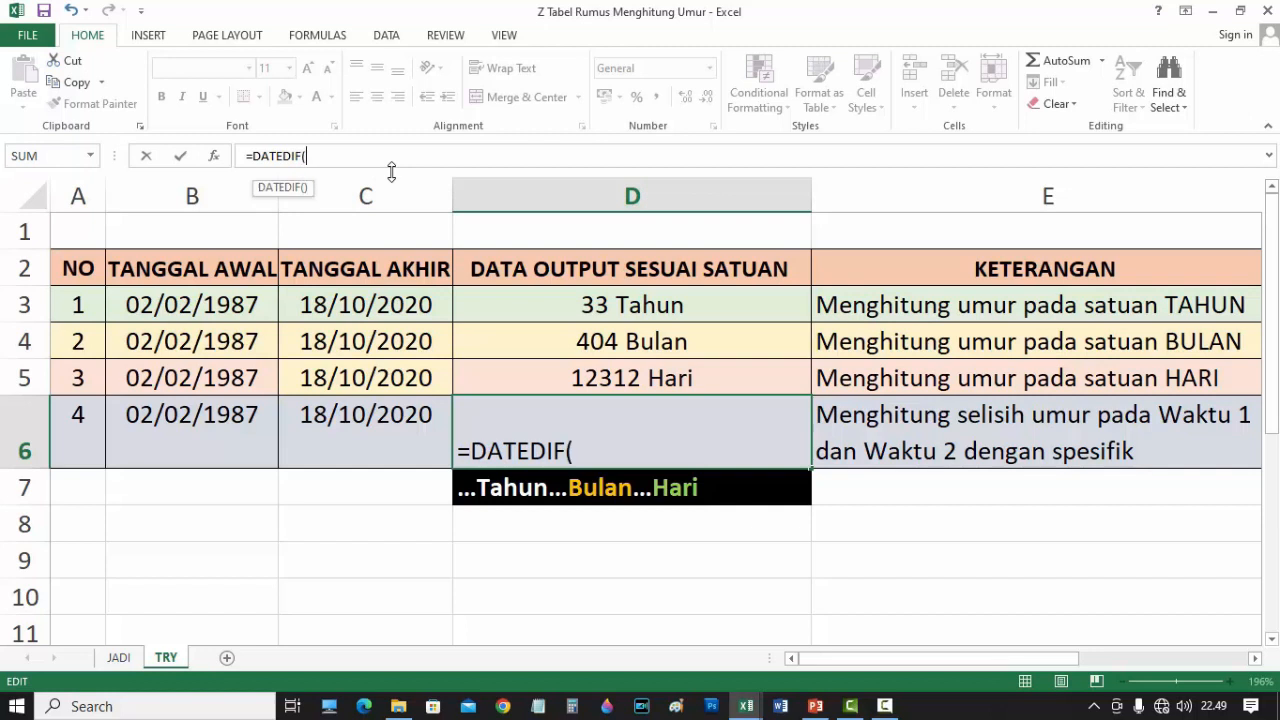
{"action": "left_click", "coordinate": [182, 426]}
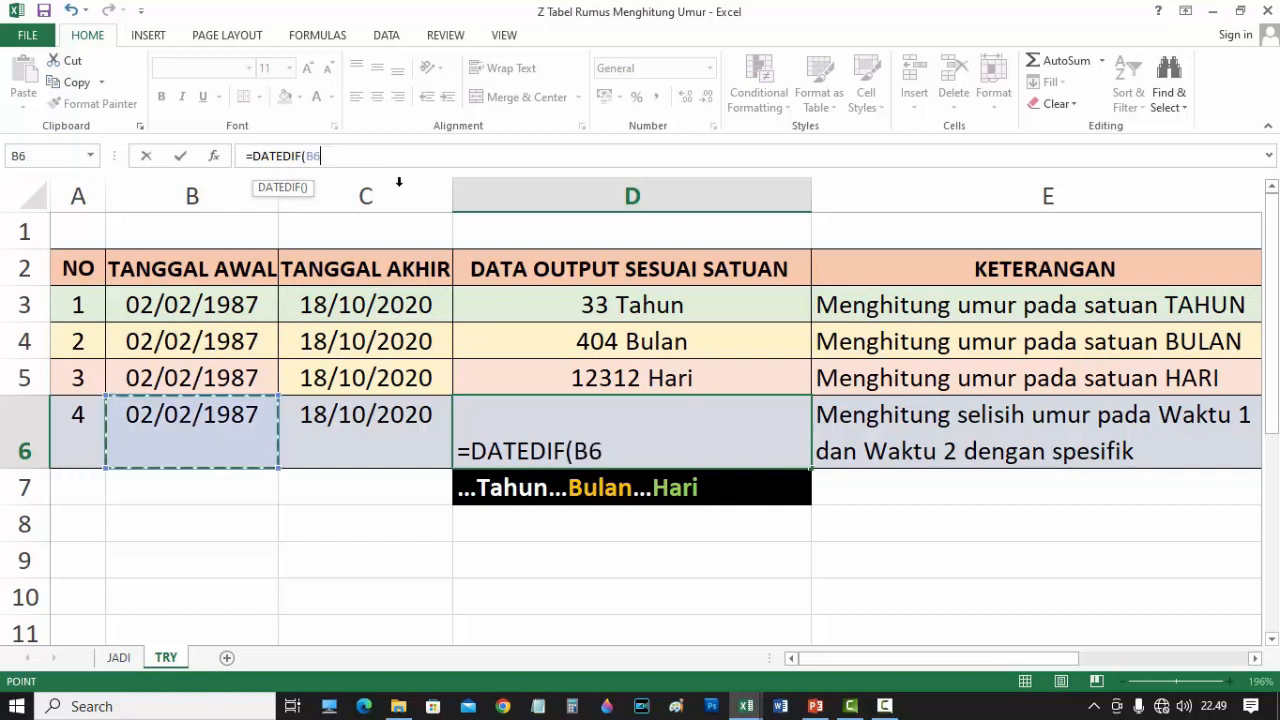
{"action": "type", "text": ";"}
{"action": "left_click", "coordinate": [374, 411]}
{"action": "type", "text": ";"}
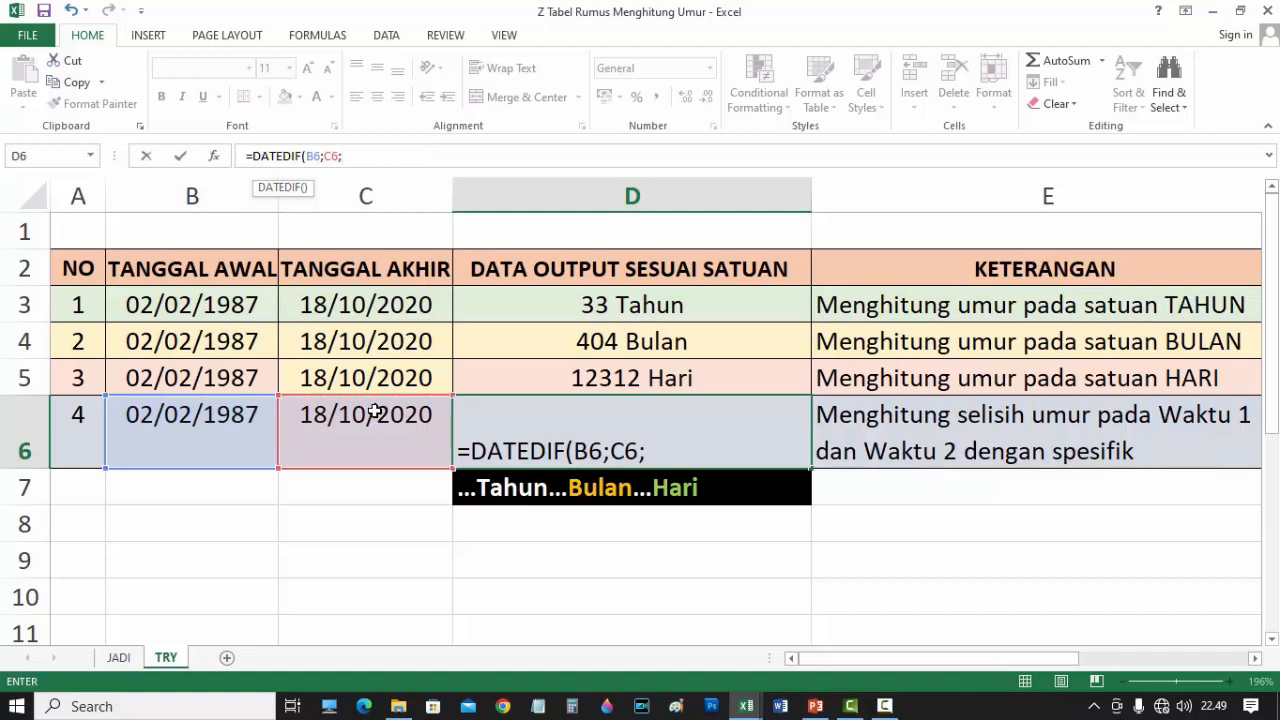
{"action": "type", "text": "\"Y\")"}
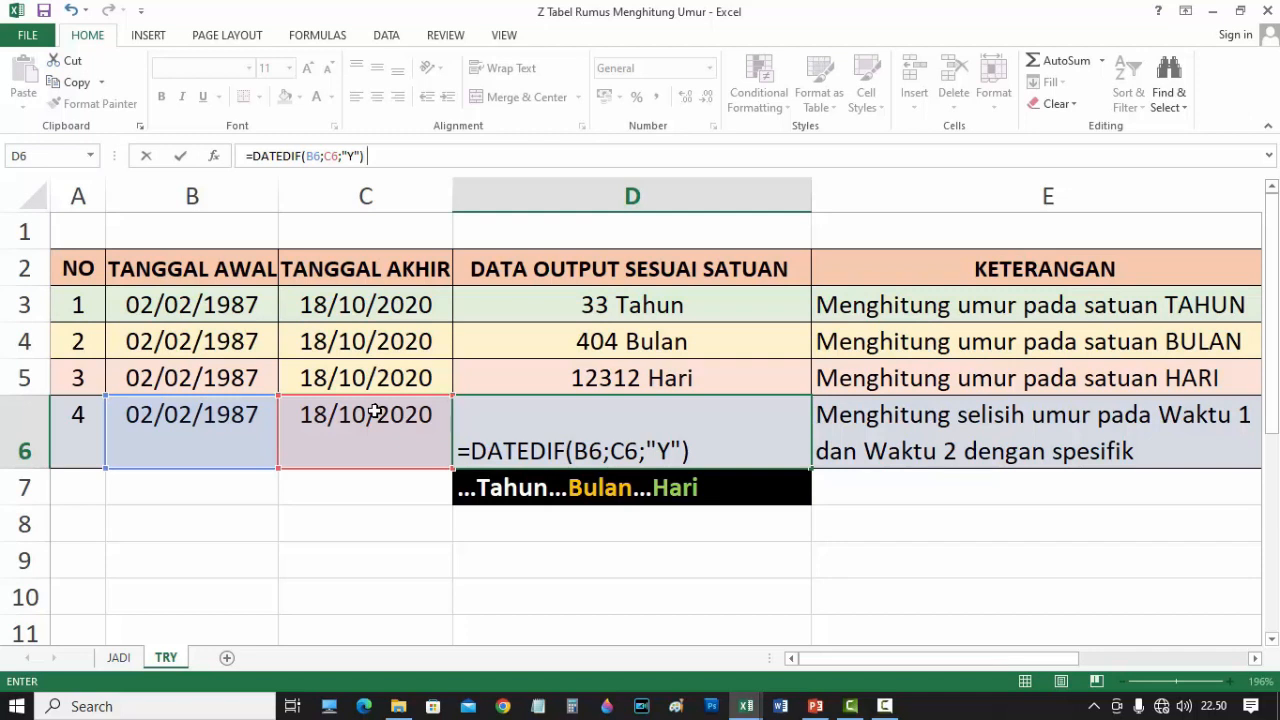
- Append & " Tahun," to the D6 formula as the label for the years part
{"action": "type", "text": "& \" Tahun"}
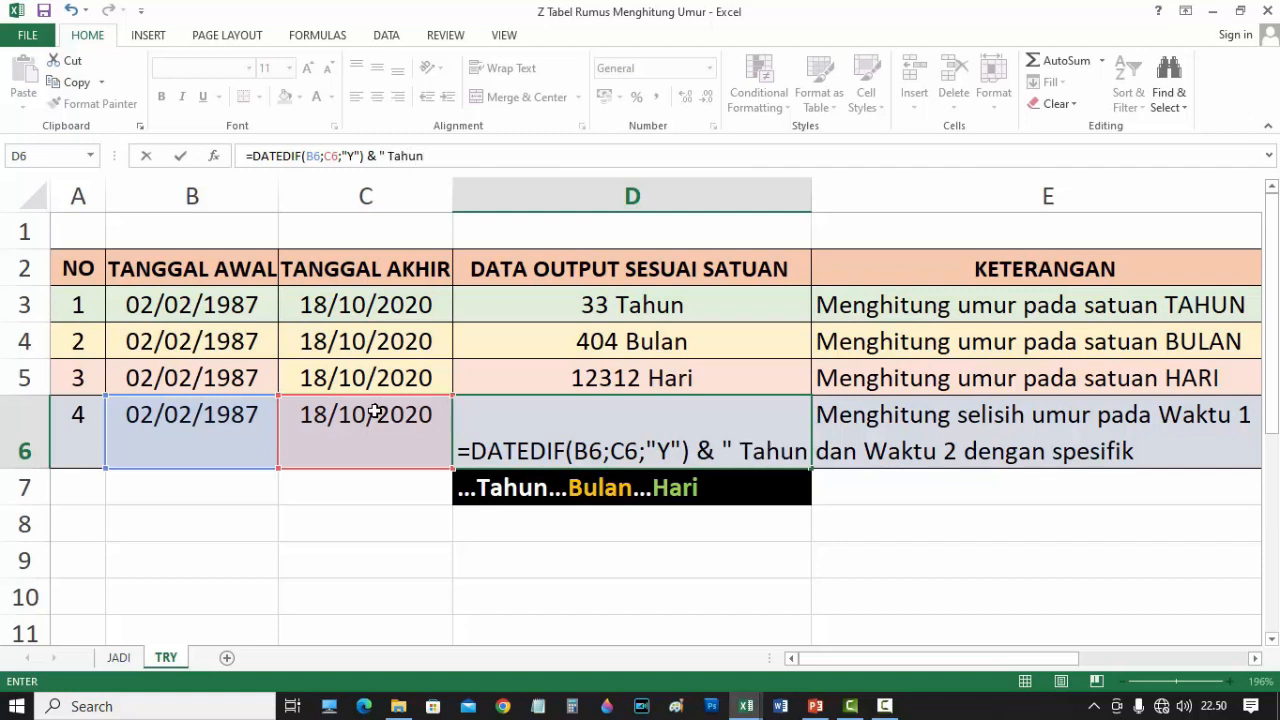
{"action": "type", "text": "\""}
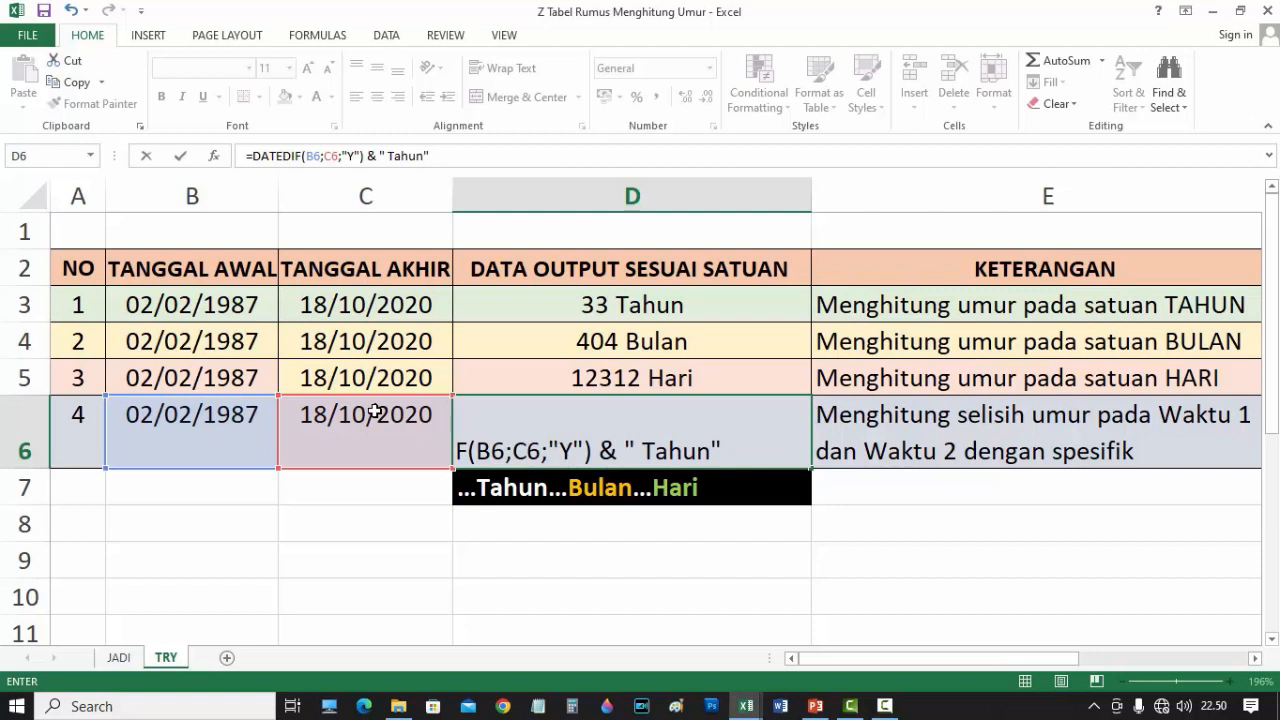
{"action": "key", "text": "BackSpace"}
{"action": "type", "text": ", \""}
- Extend the D6 formula with &DATEDIF(B6;C6;"YM") for the remaining months, followed by the label & " Bulan, "
{"action": "type", "text": "&DATEDIF"}
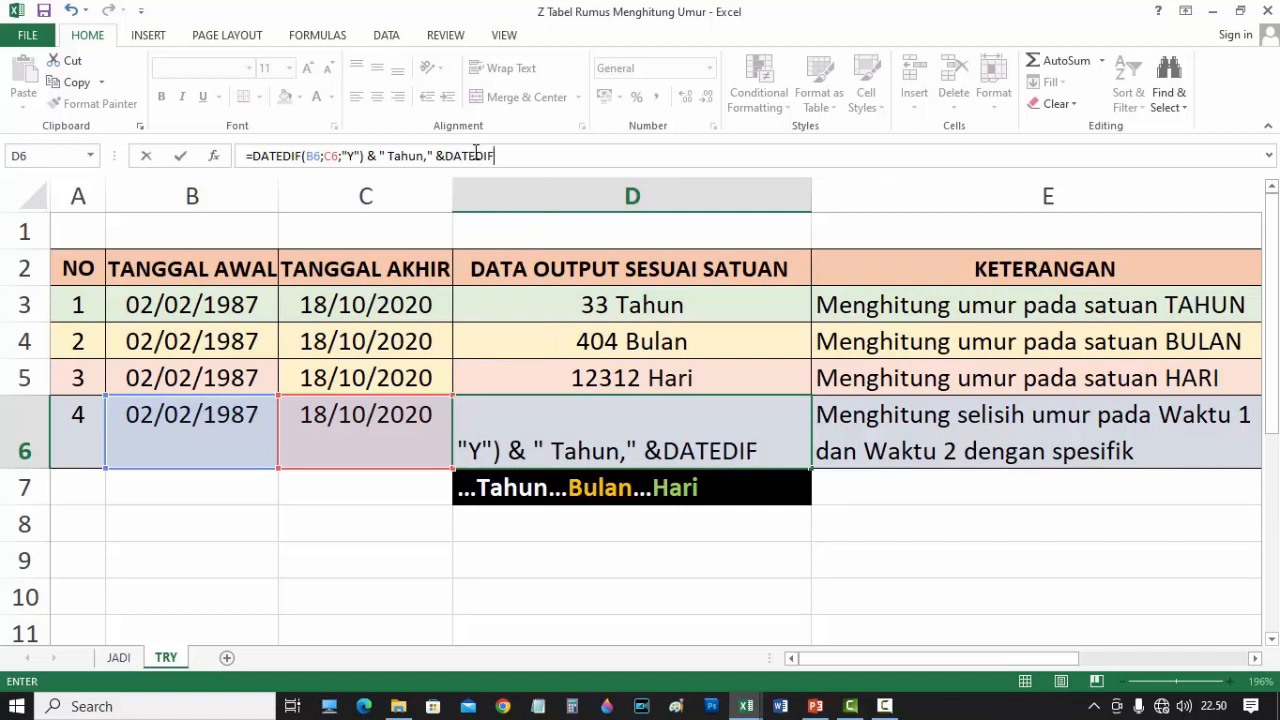
{"action": "type", "text": "("}
{"action": "left_click", "coordinate": [185, 428]}
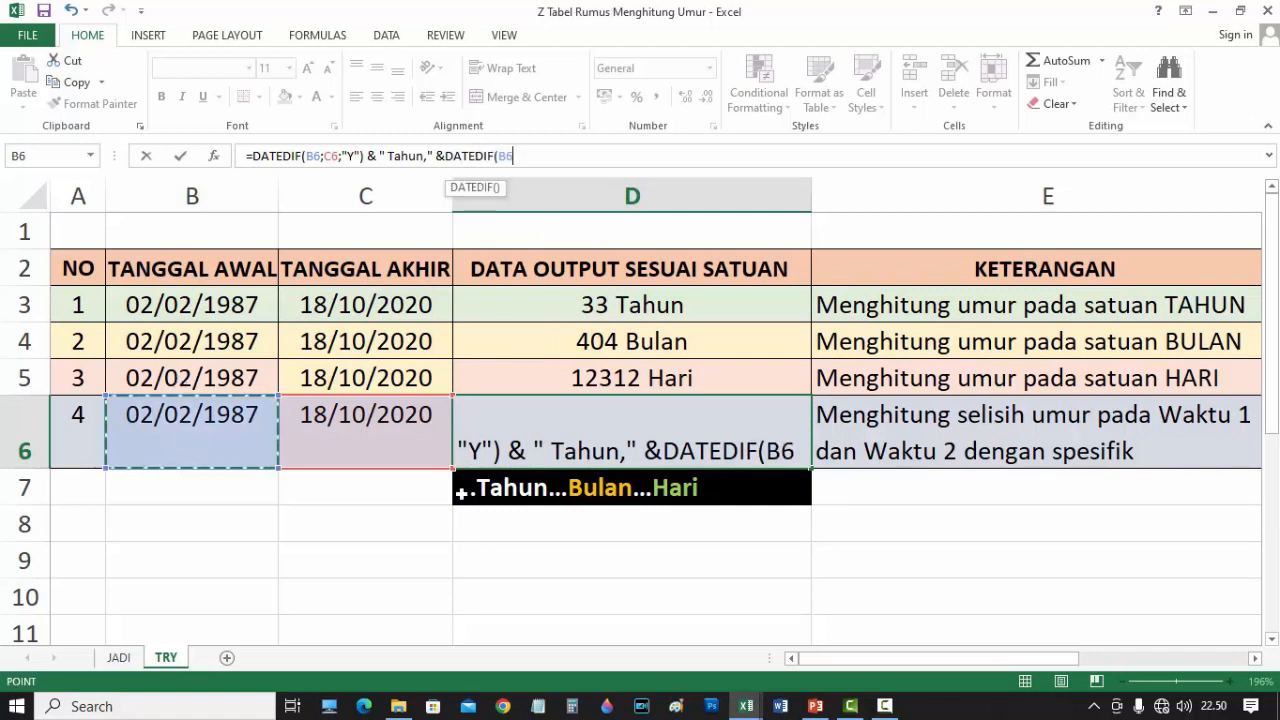
{"action": "type", "text": ":"}
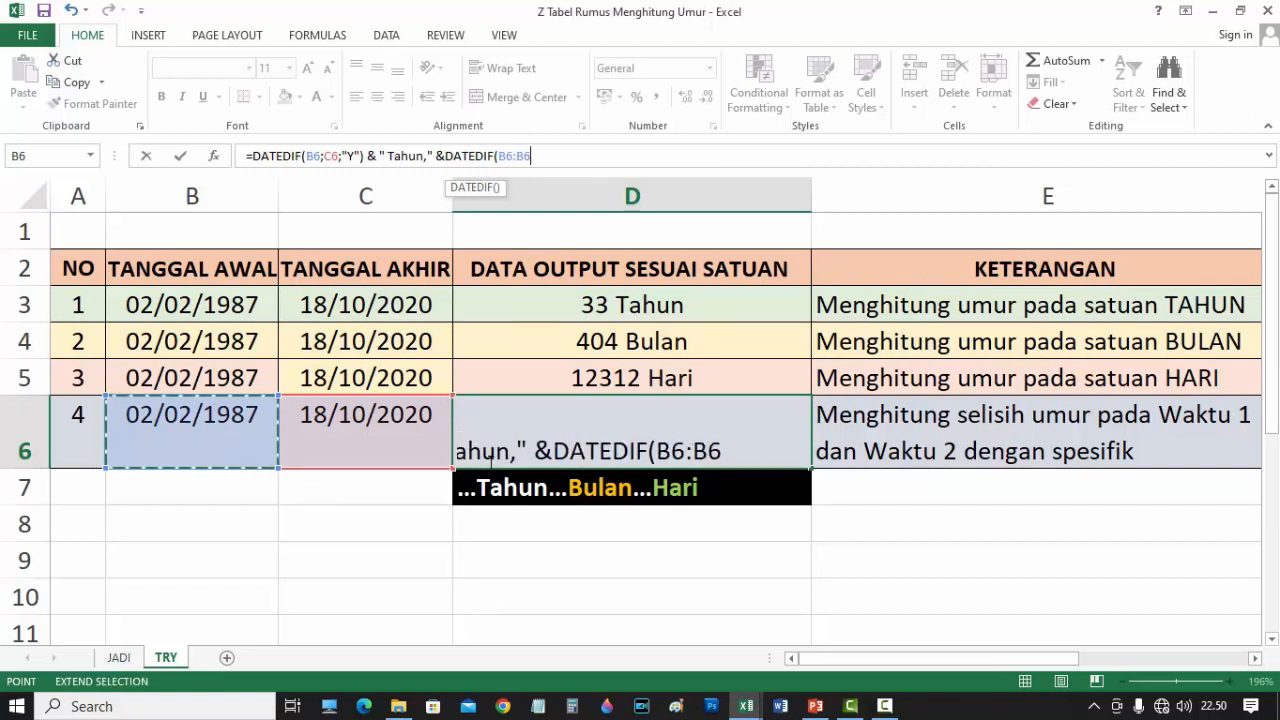
{"action": "key", "text": "BackSpace"}
{"action": "key", "text": "BackSpace"}
{"action": "key", "text": "BackSpace"}
{"action": "type", "text": ";"}
{"action": "left_click", "coordinate": [352, 439]}
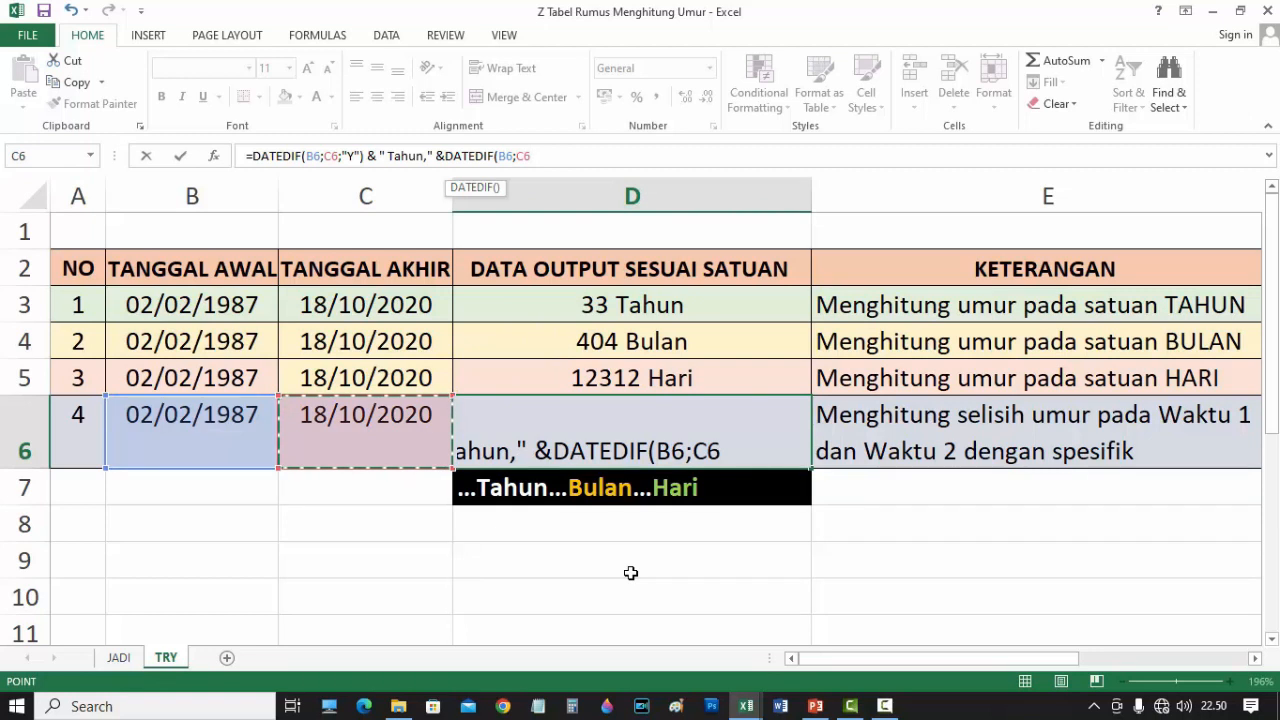
{"action": "type", "text": ";\""}
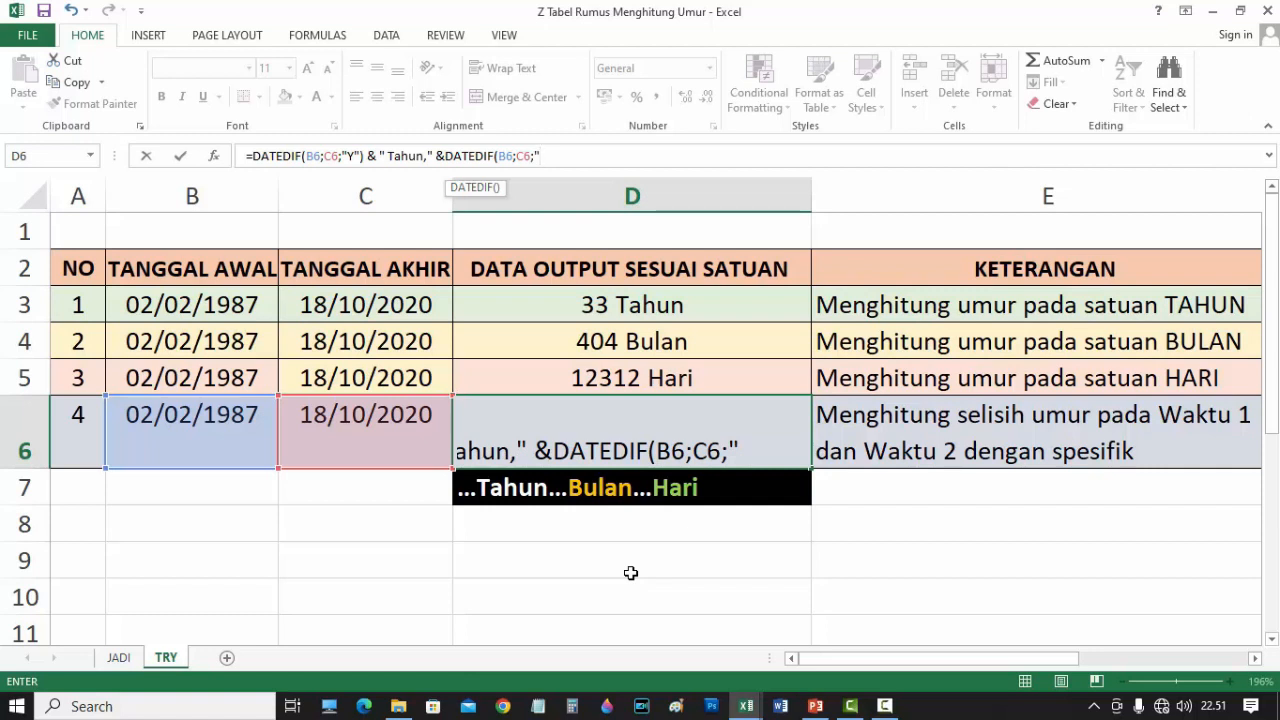
{"action": "type", "text": "YM\""}
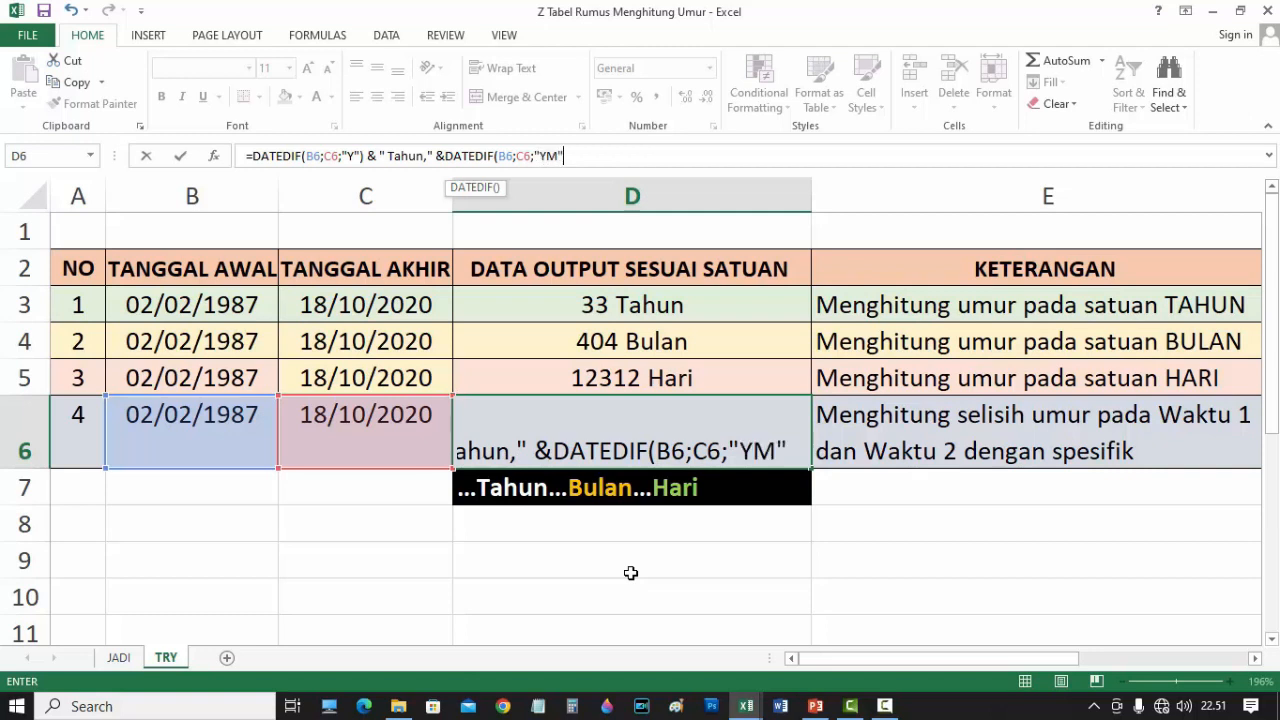
{"action": "type", "text": ")"}
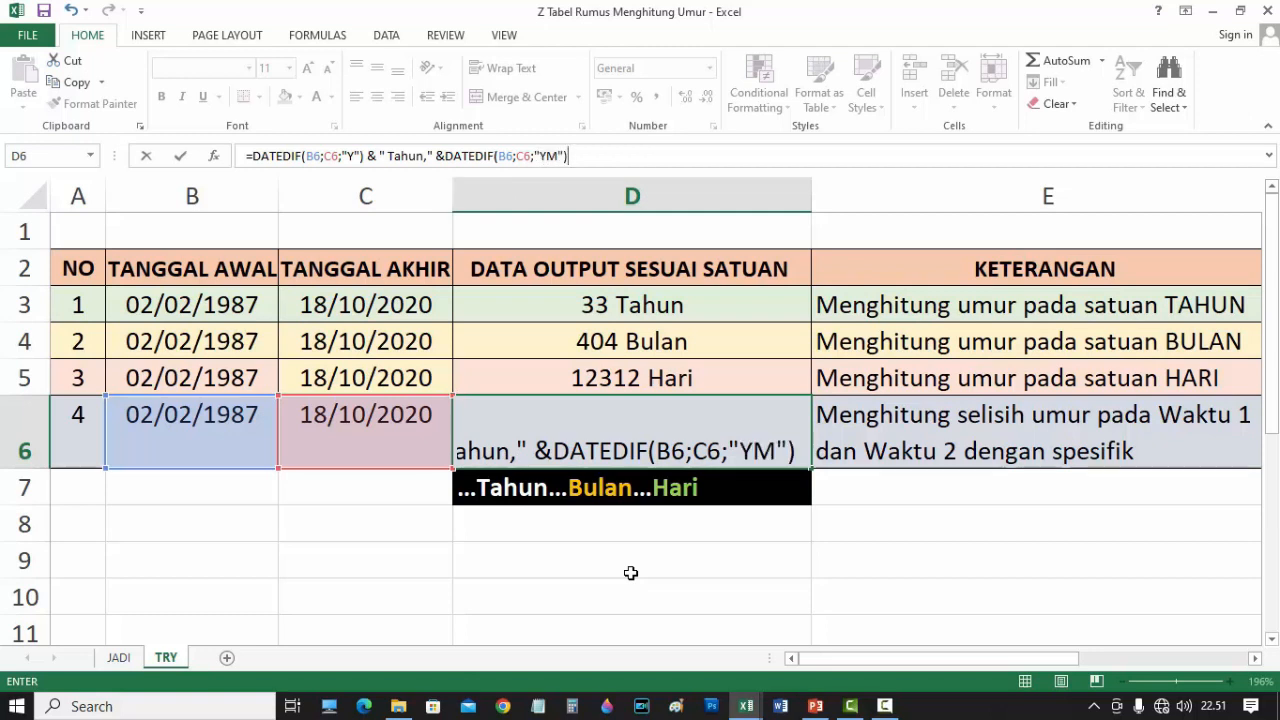
{"action": "type", "text": " & \" Bulan, \""}
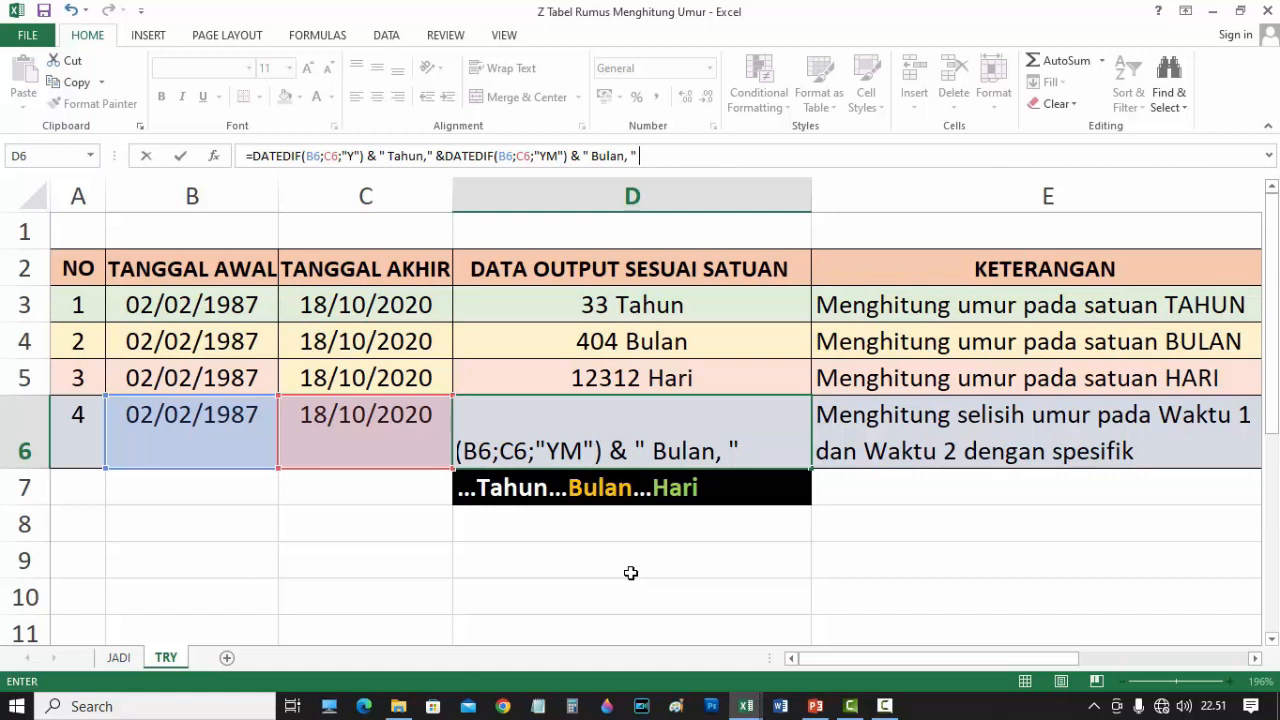
- Extend the D6 formula with &DATEDIF(B6;C6;"MD") & "Hari" for the remaining days and commit it
{"action": "type", "text": "&DATEDIF"}
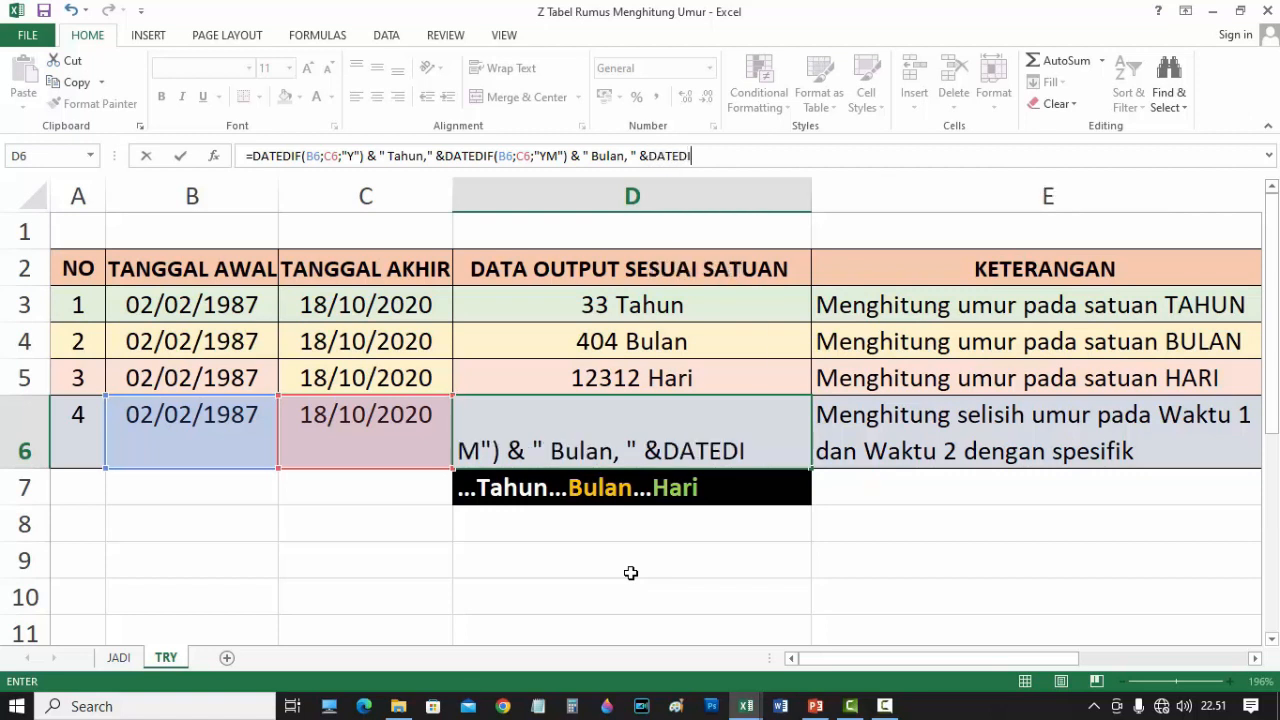
{"action": "type", "text": "("}
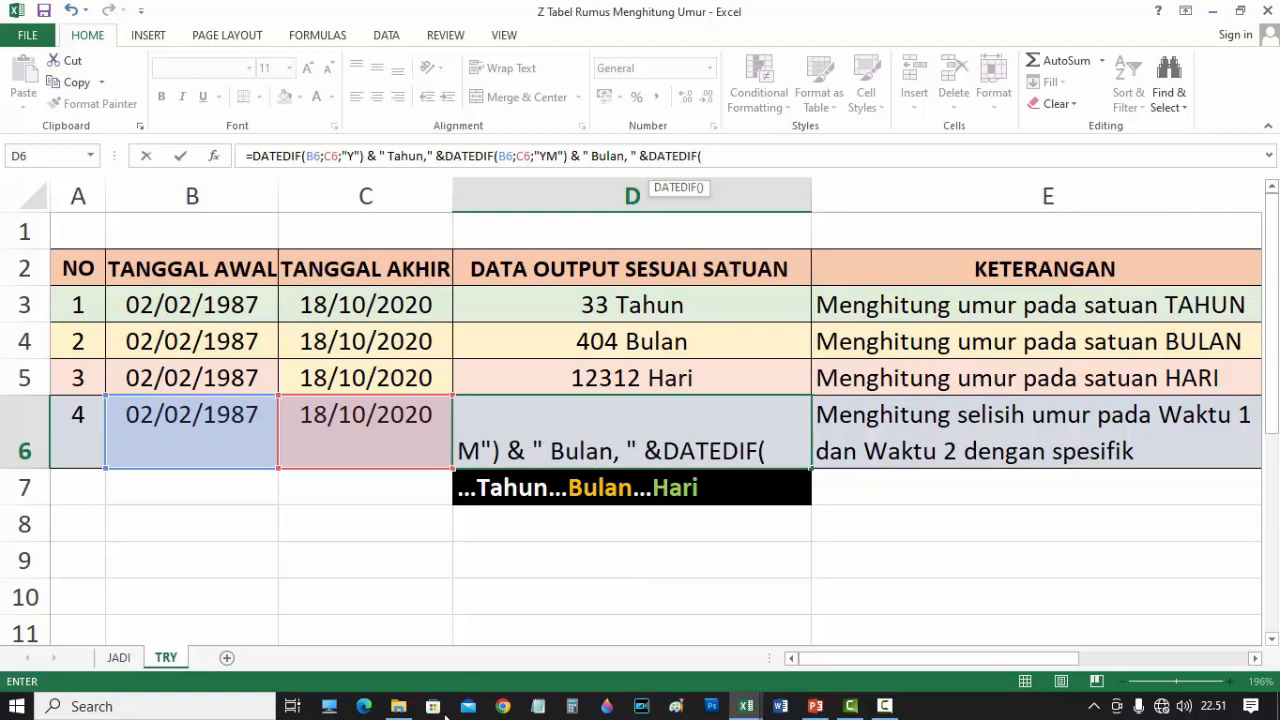
{"action": "left_click", "coordinate": [172, 445]}
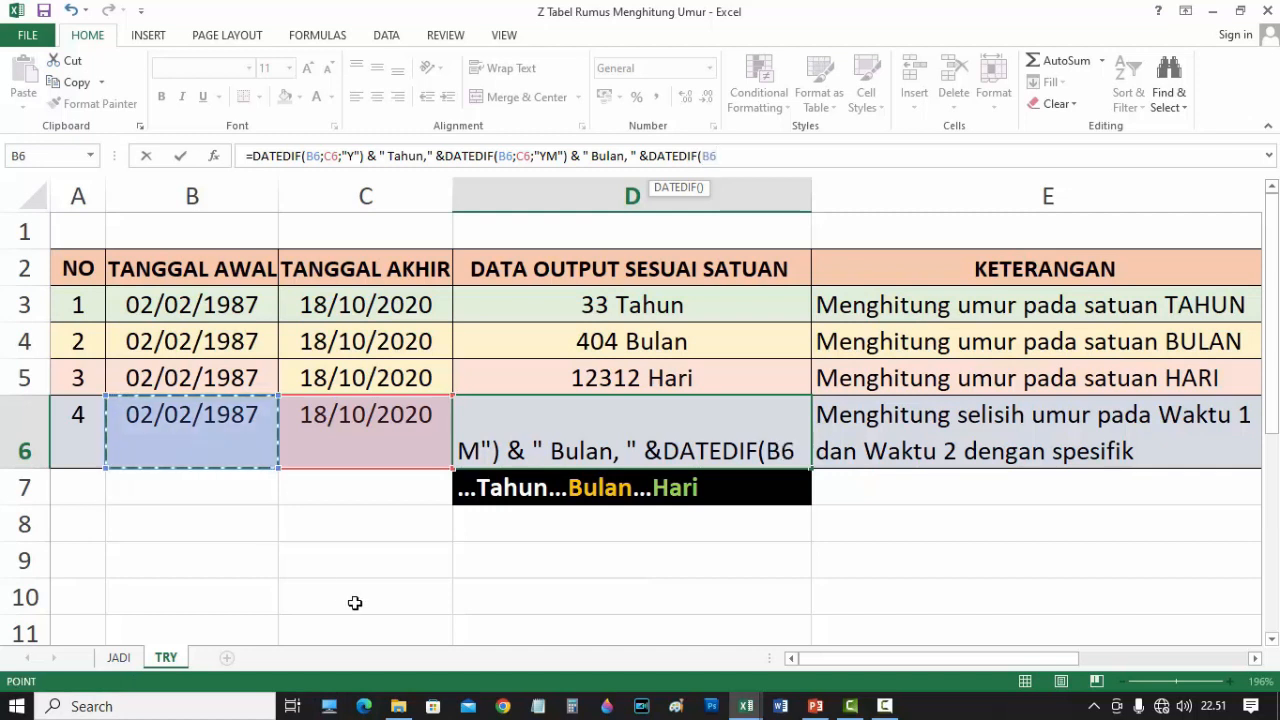
{"action": "type", "text": ";"}
{"action": "left_click", "coordinate": [380, 420]}
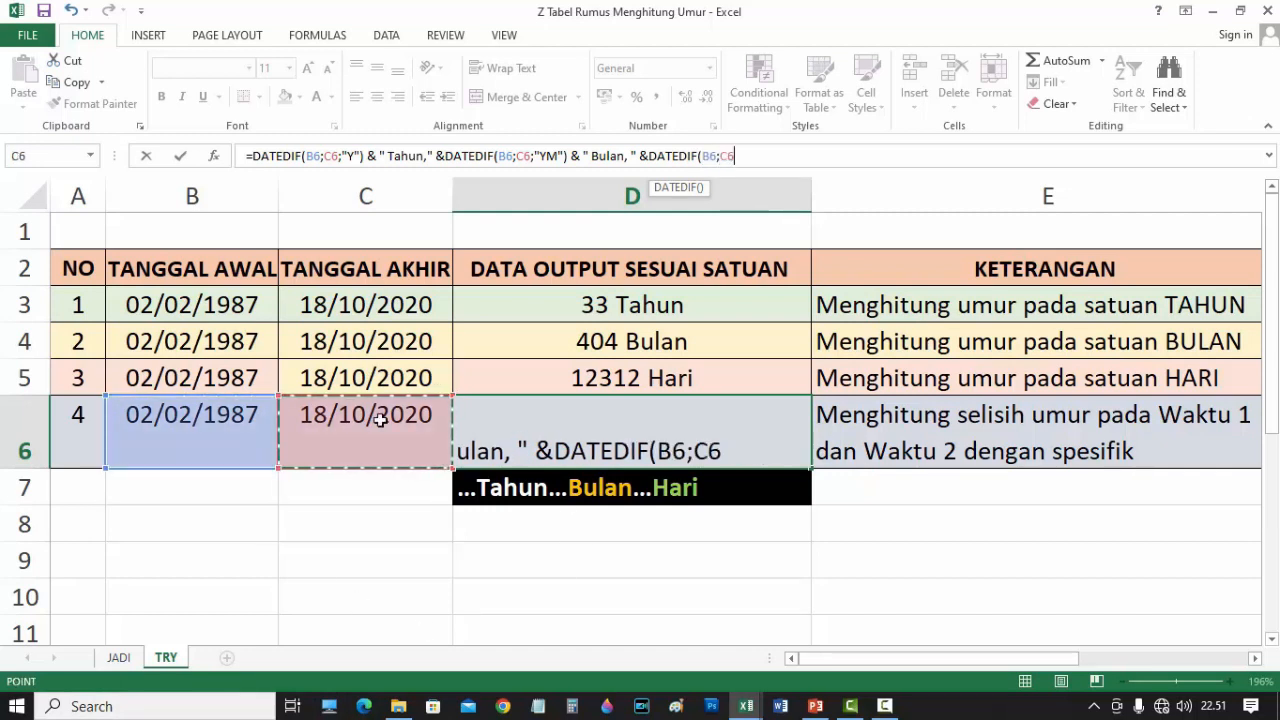
{"action": "type", "text": ";\""}
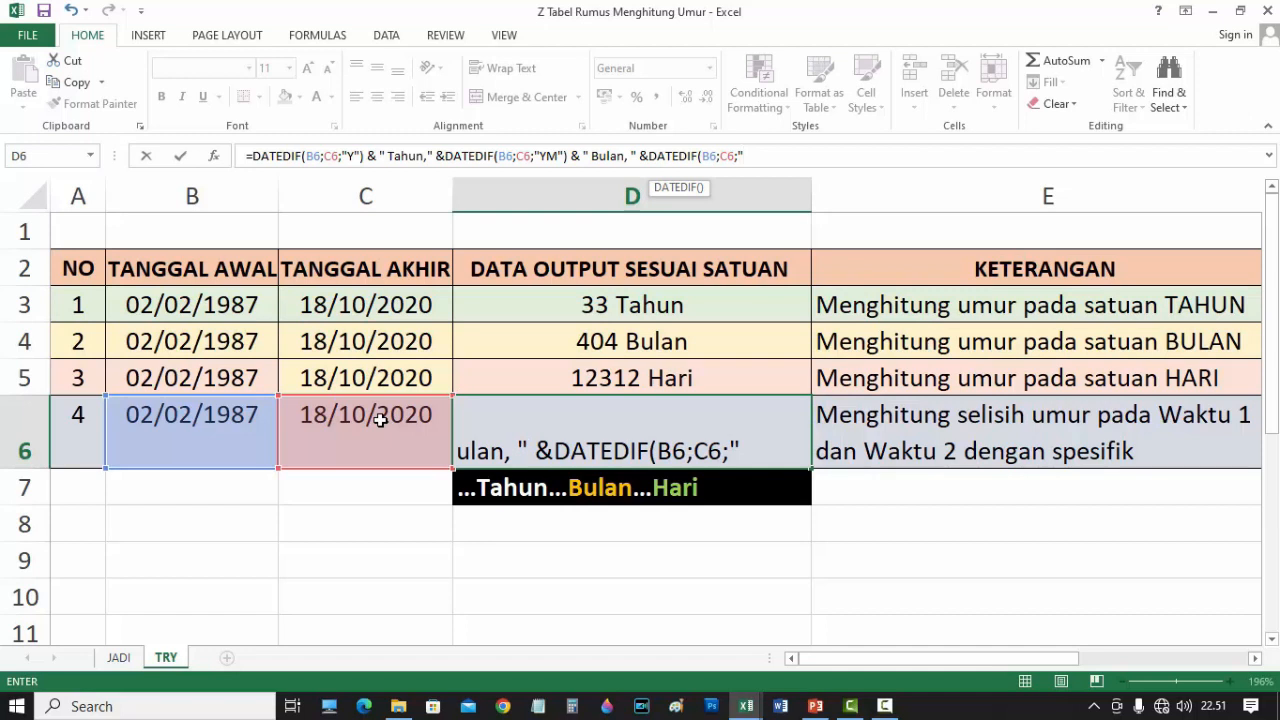
{"action": "type", "text": "MD\")& \""}
{"action": "type", "text": "Hari"}
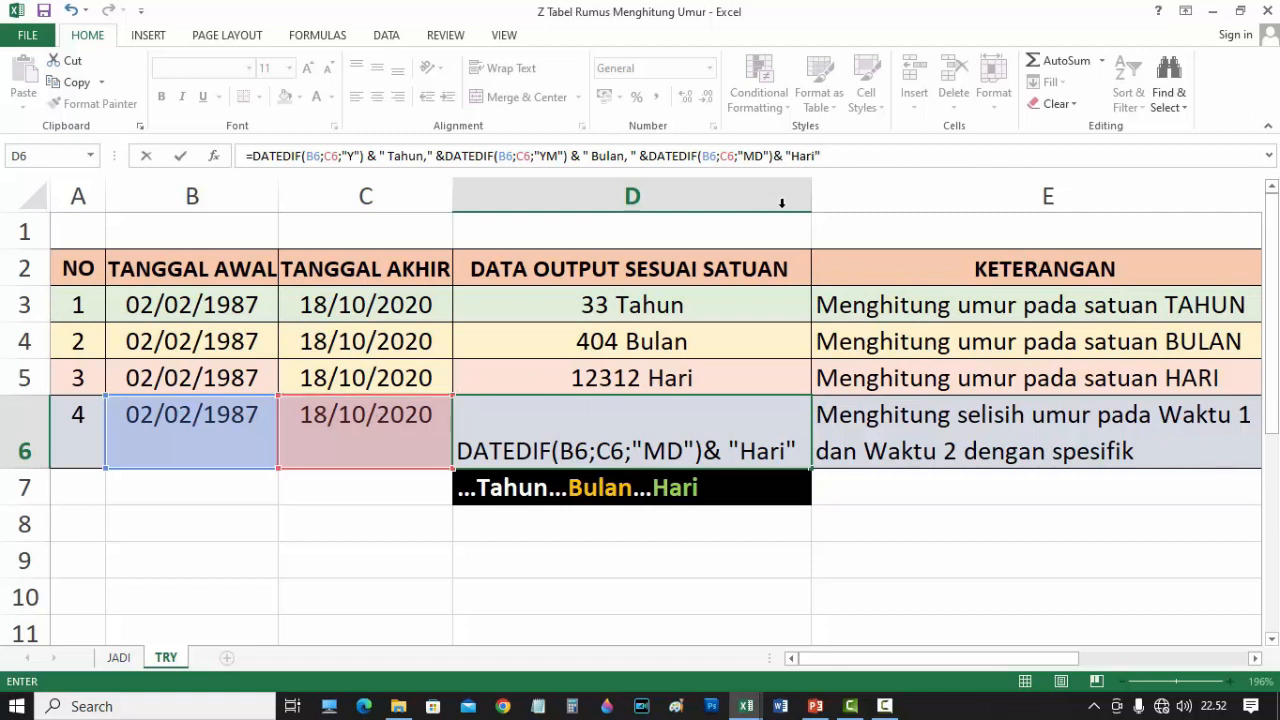
{"action": "left_click_drag", "start_coordinate": [826, 156], "coordinate": [248, 150]}
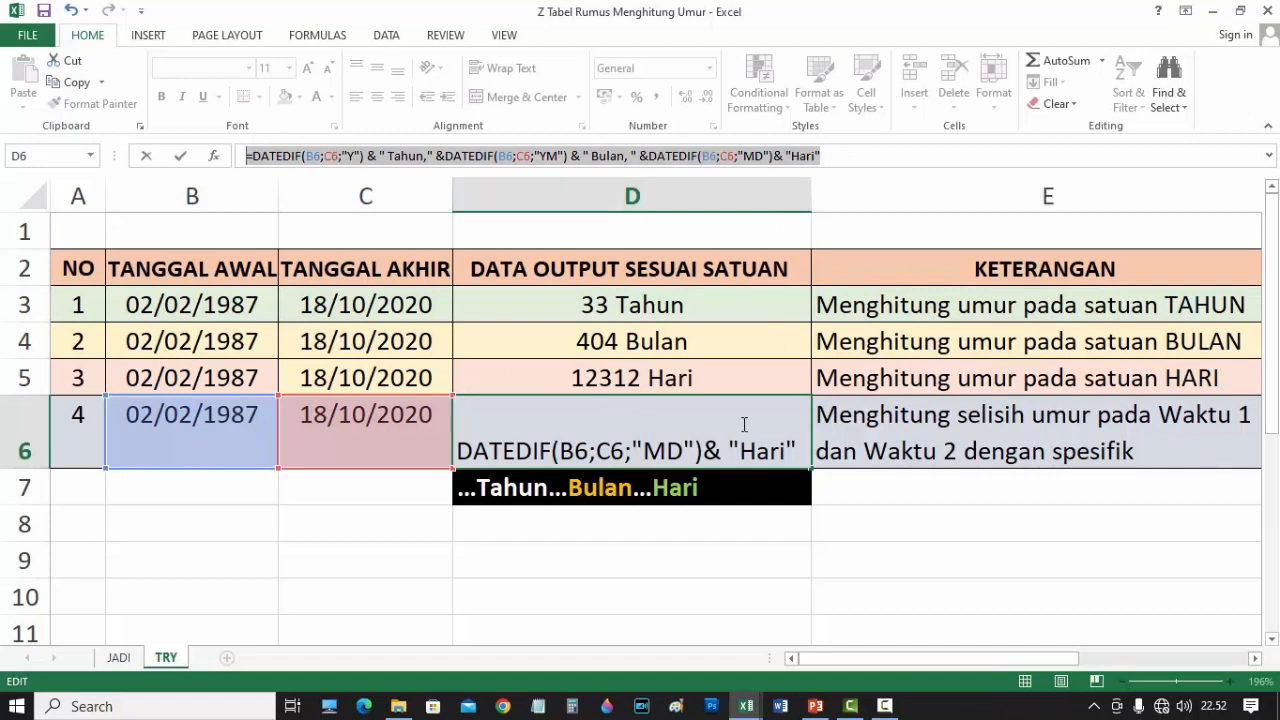
{"action": "key", "text": "Return"}
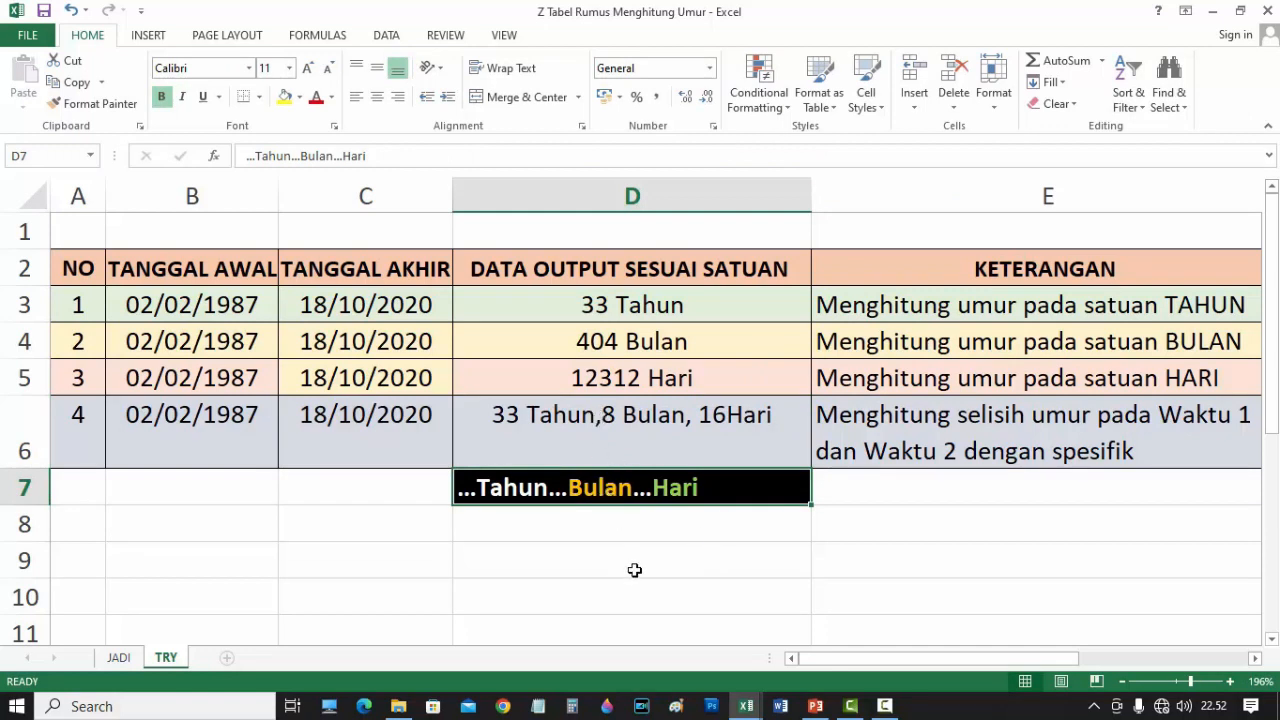
- Add a space before Tahun and another after its comma in the D6 formula's years label, and commit the change
{"action": "left_click", "coordinate": [600, 445]}
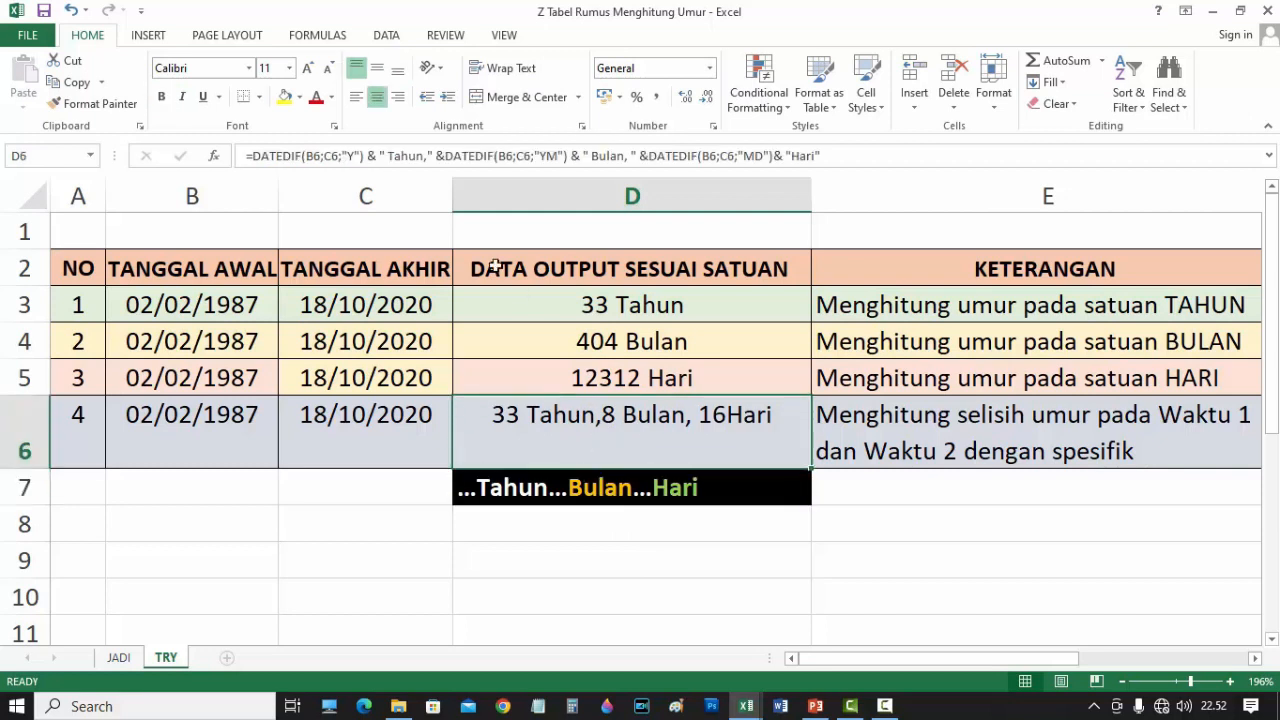
{"action": "left_click", "coordinate": [408, 158]}
{"action": "left_click", "coordinate": [350, 156]}
{"action": "left_click", "coordinate": [431, 156]}
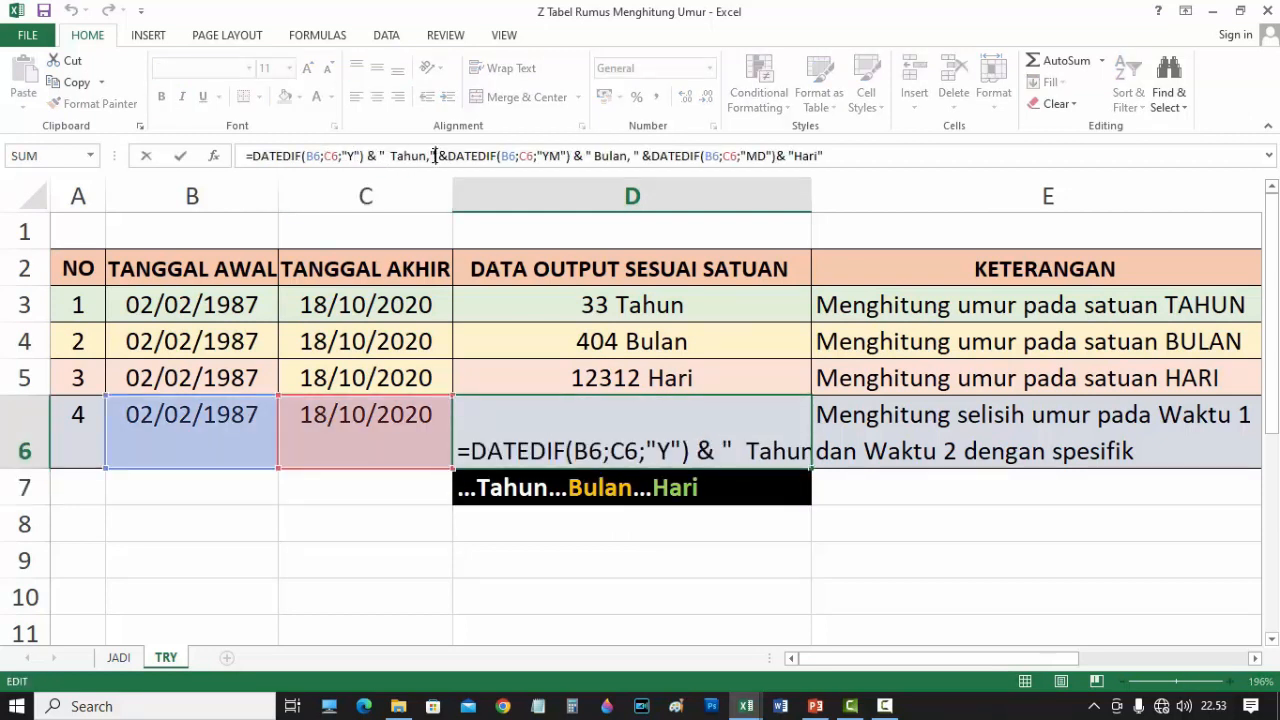
{"action": "key", "text": "Return"}
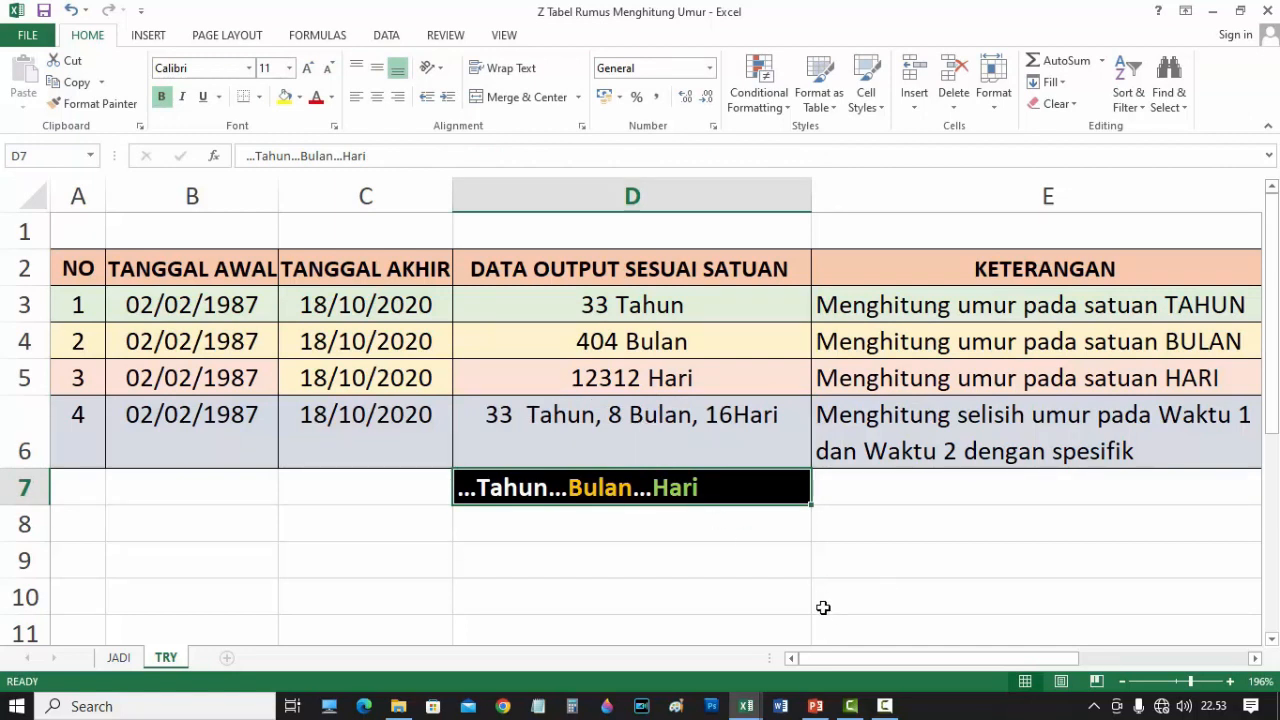
- Remove the extra space before Tahun in the D6 formula's years label
{"action": "left_click", "coordinate": [601, 428]}
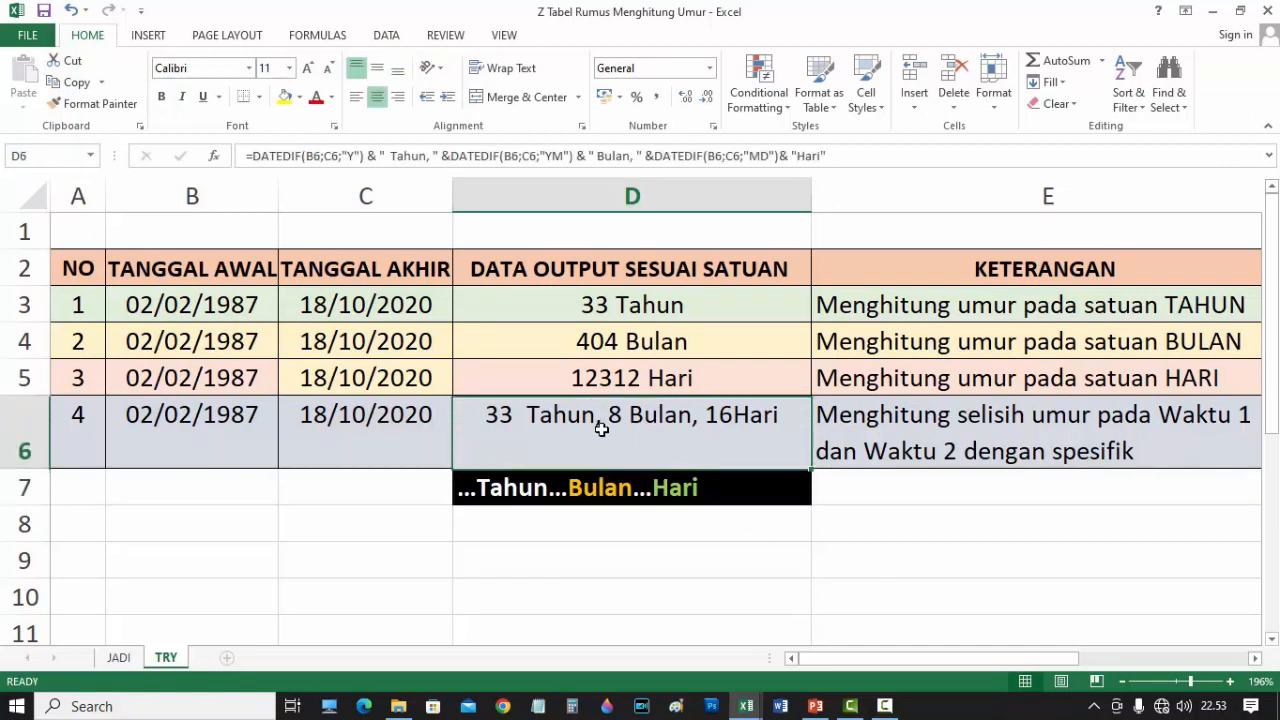
{"action": "left_click", "coordinate": [219, 452]}
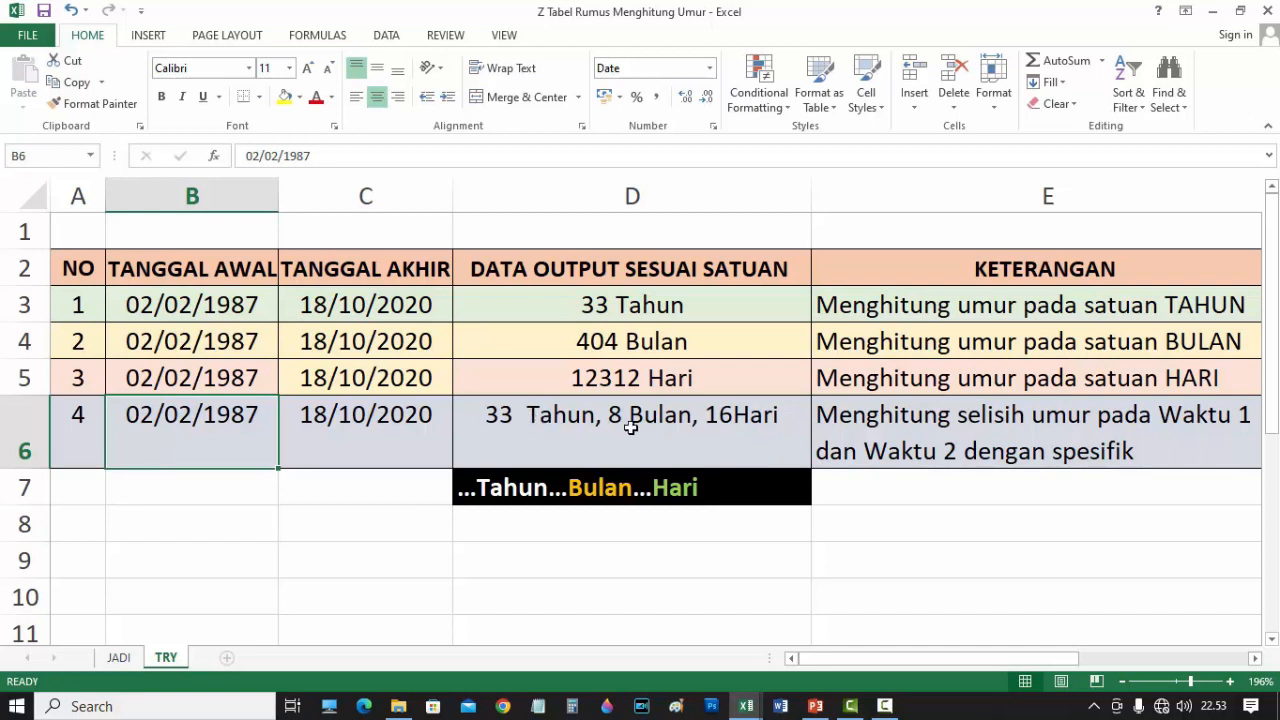
{"action": "left_click", "coordinate": [726, 422]}
{"action": "left_click", "coordinate": [423, 155]}
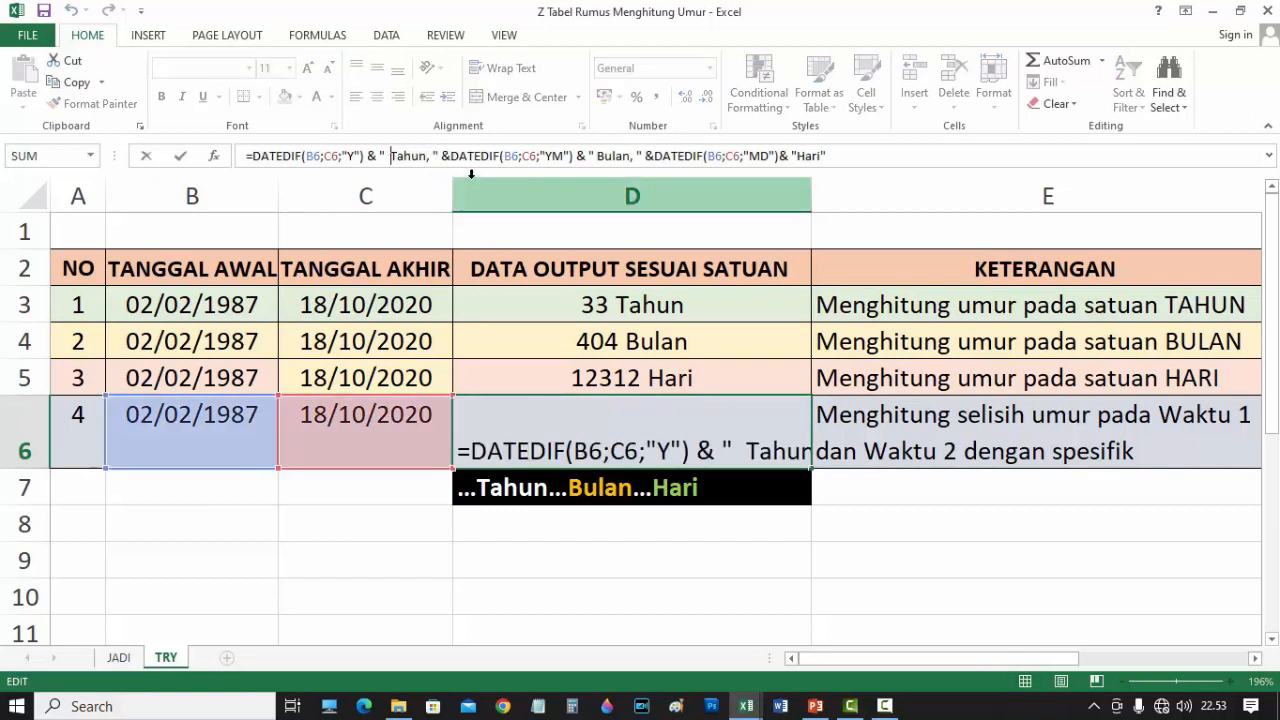
{"action": "key", "text": "BackSpace"}
- Insert a space before Hari inside the last label of the D6 formula and commit the formula
{"action": "key", "text": "Right"}
{"action": "key", "text": "Right"}
{"action": "key", "text": "Right"}
{"action": "key", "text": "Right"}
{"action": "key", "text": "Right"}
{"action": "key", "text": "Right"}
{"action": "key", "text": "Right"}
{"action": "key", "text": "Right"}
{"action": "key", "text": "Right"}
{"action": "key", "text": "Right"}
{"action": "key", "text": "Right"}
{"action": "key", "text": "Right"}
{"action": "key", "text": "Right"}
{"action": "key", "text": "Right"}
{"action": "key", "text": "Right"}
{"action": "key", "text": "Right"}
{"action": "key", "text": "Right"}
{"action": "key", "text": "Right"}
{"action": "key", "text": "Right"}
{"action": "key", "text": "Right"}
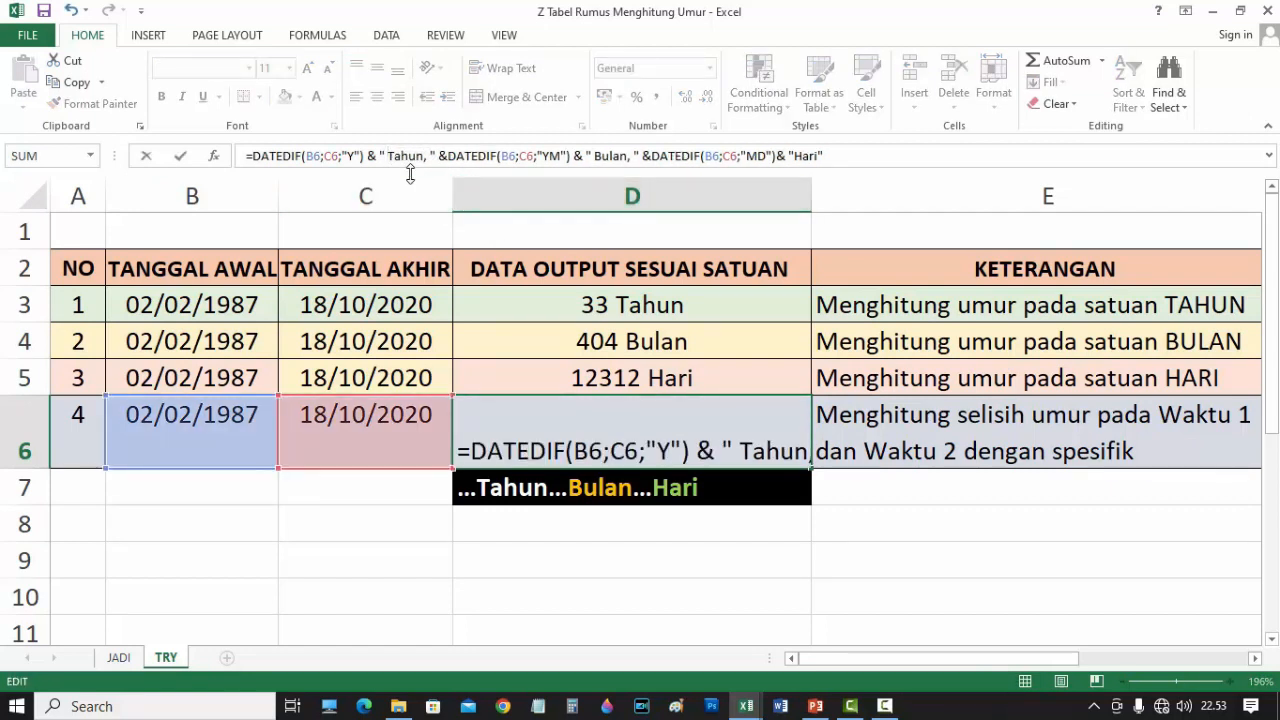
{"action": "key", "text": "Right"}
{"action": "key", "text": "Right"}
{"action": "key", "text": "Right"}
{"action": "key", "text": "Right"}
{"action": "key", "text": "Right"}
{"action": "key", "text": "Right"}
{"action": "key", "text": "Right"}
{"action": "key", "text": "Right"}
{"action": "key", "text": "End"}
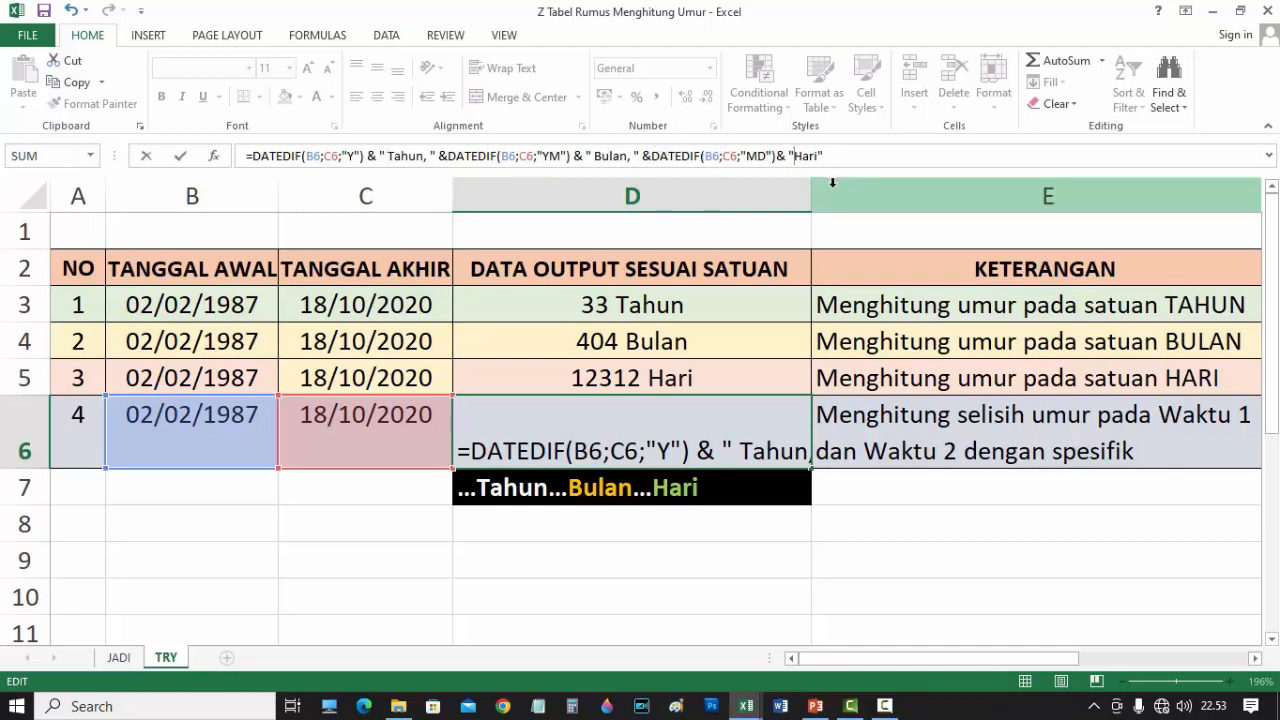
{"action": "key", "text": "Return"}
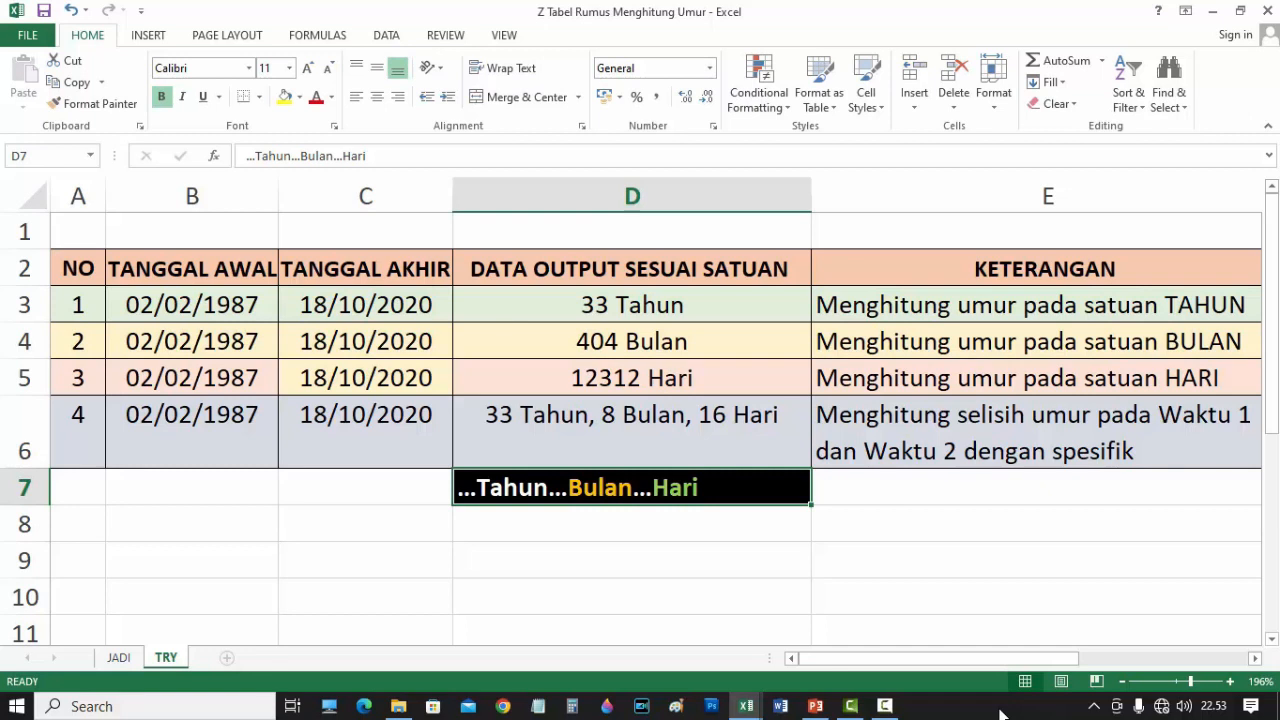
- Switch to the Daftar-Anak-Berdasarkan-Status-Gizi workbook and examine the first ages under Usia Saat Ukur on the TURI-CIBODAS sheet
{"action": "left_click", "coordinate": [786, 572]}
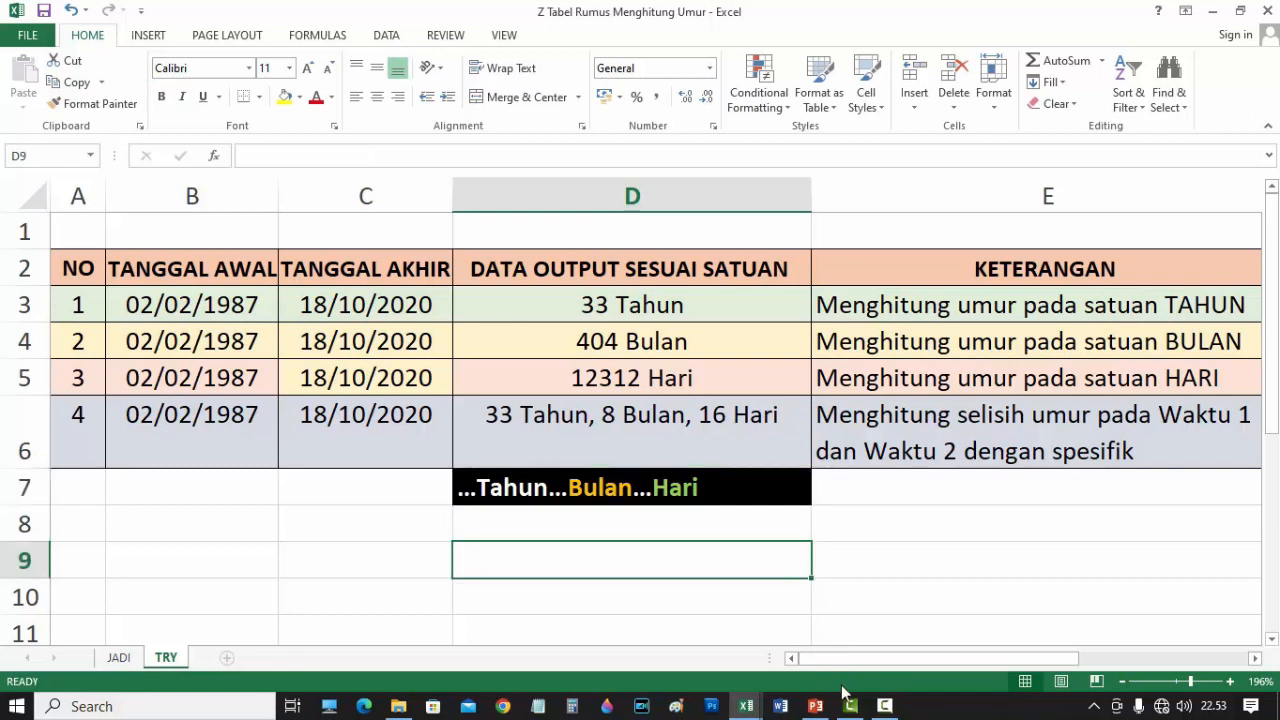
{"action": "mouse_move", "coordinate": [746, 706]}
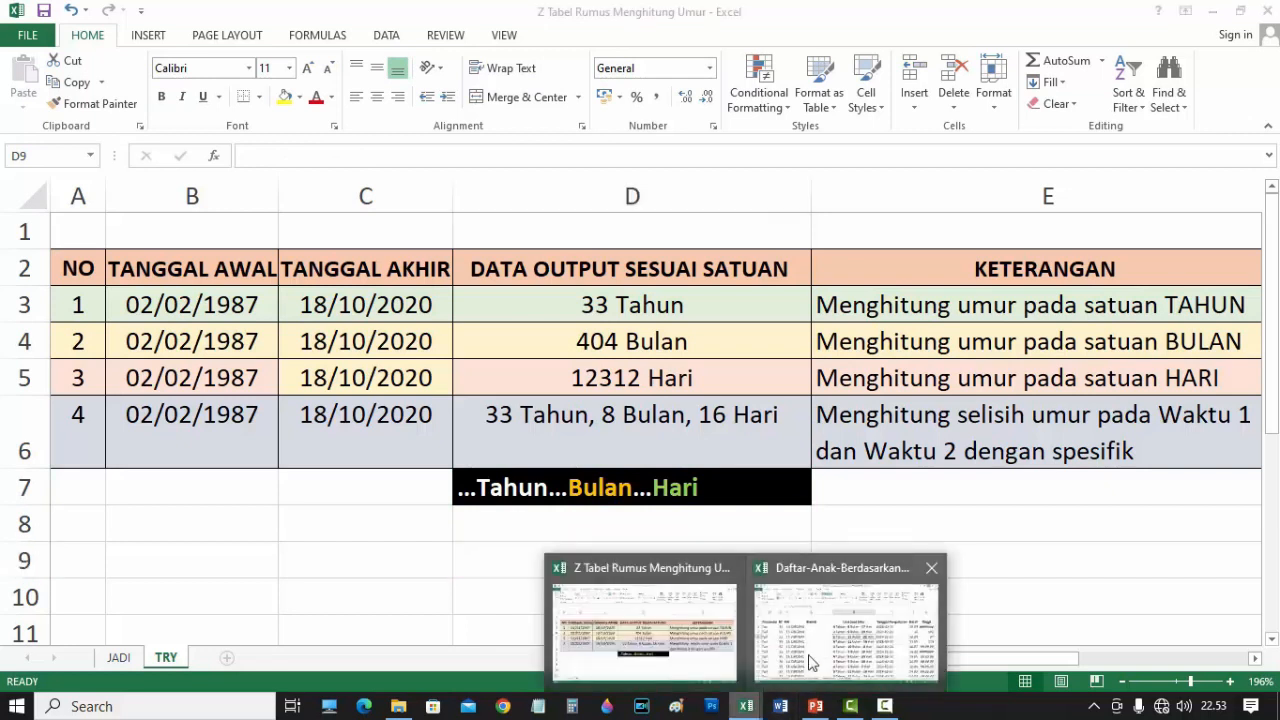
{"action": "left_click", "coordinate": [849, 558]}
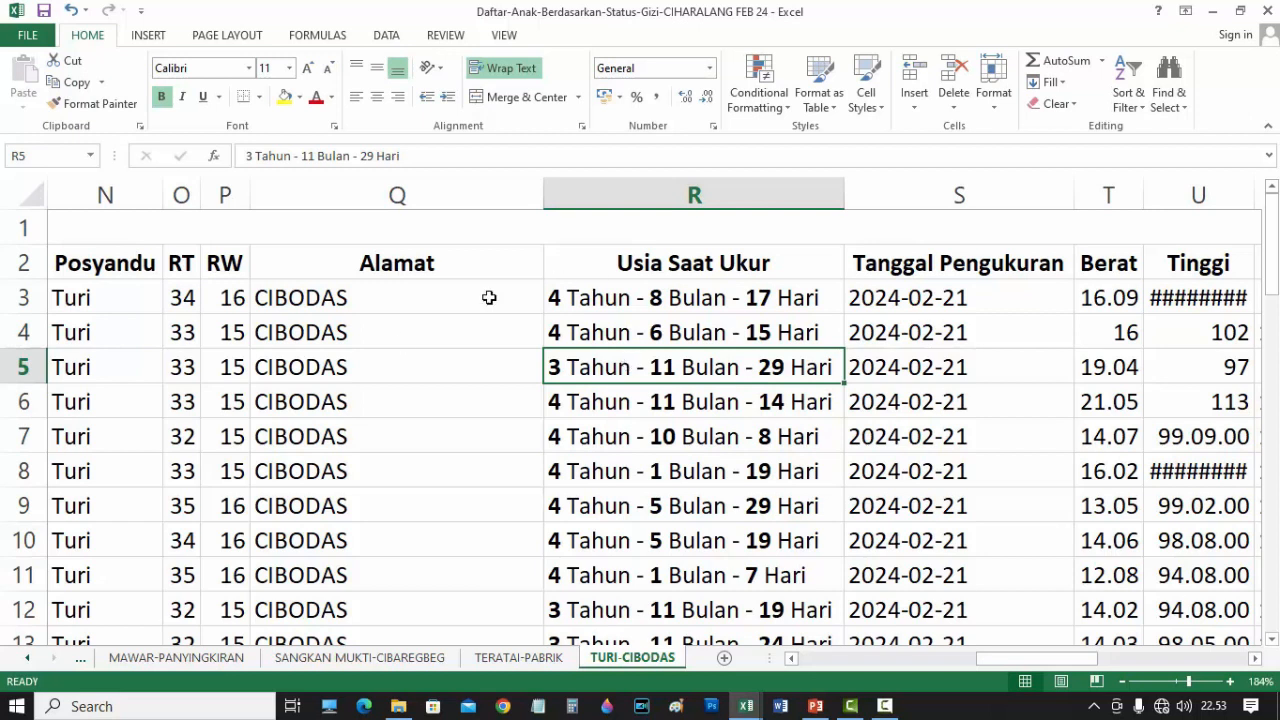
{"action": "left_click", "coordinate": [580, 333]}
{"action": "left_click", "coordinate": [604, 297]}
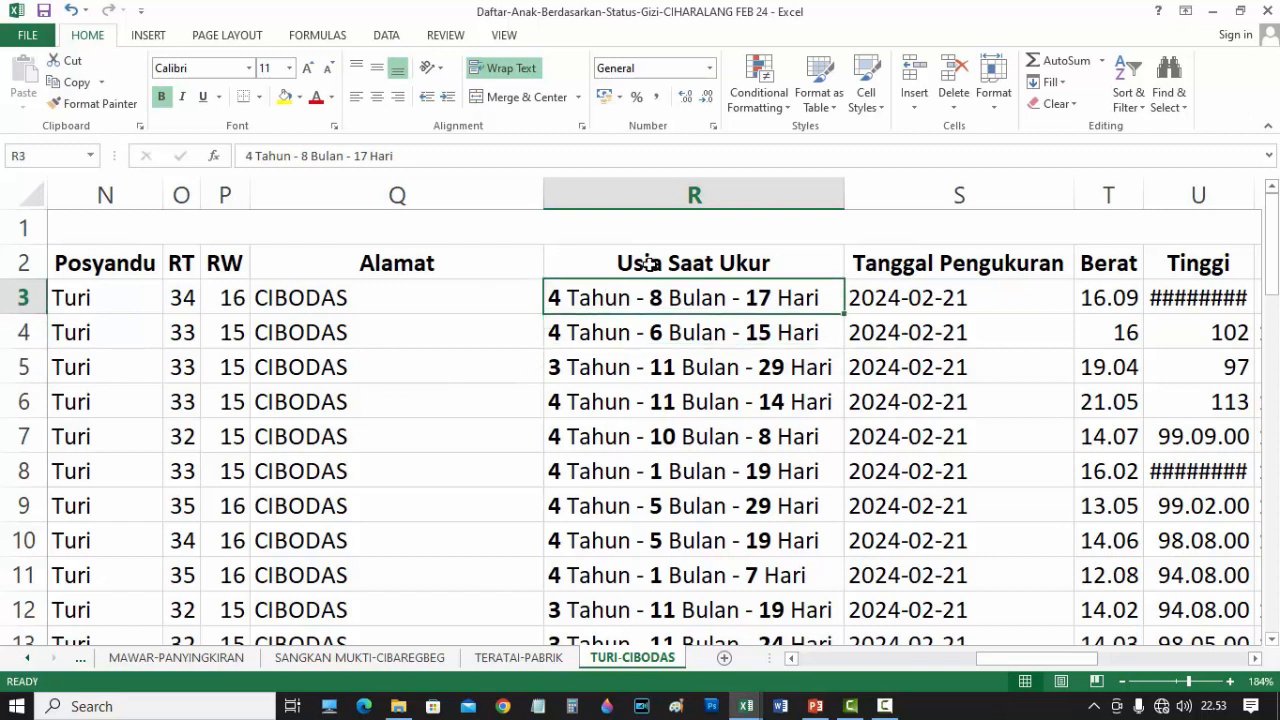
{"action": "left_click", "coordinate": [718, 262]}
{"action": "left_click", "coordinate": [674, 318]}
{"action": "left_click", "coordinate": [674, 306]}
{"action": "left_click", "coordinate": [680, 337]}
{"action": "left_click", "coordinate": [677, 297]}
{"action": "left_click", "coordinate": [684, 338]}
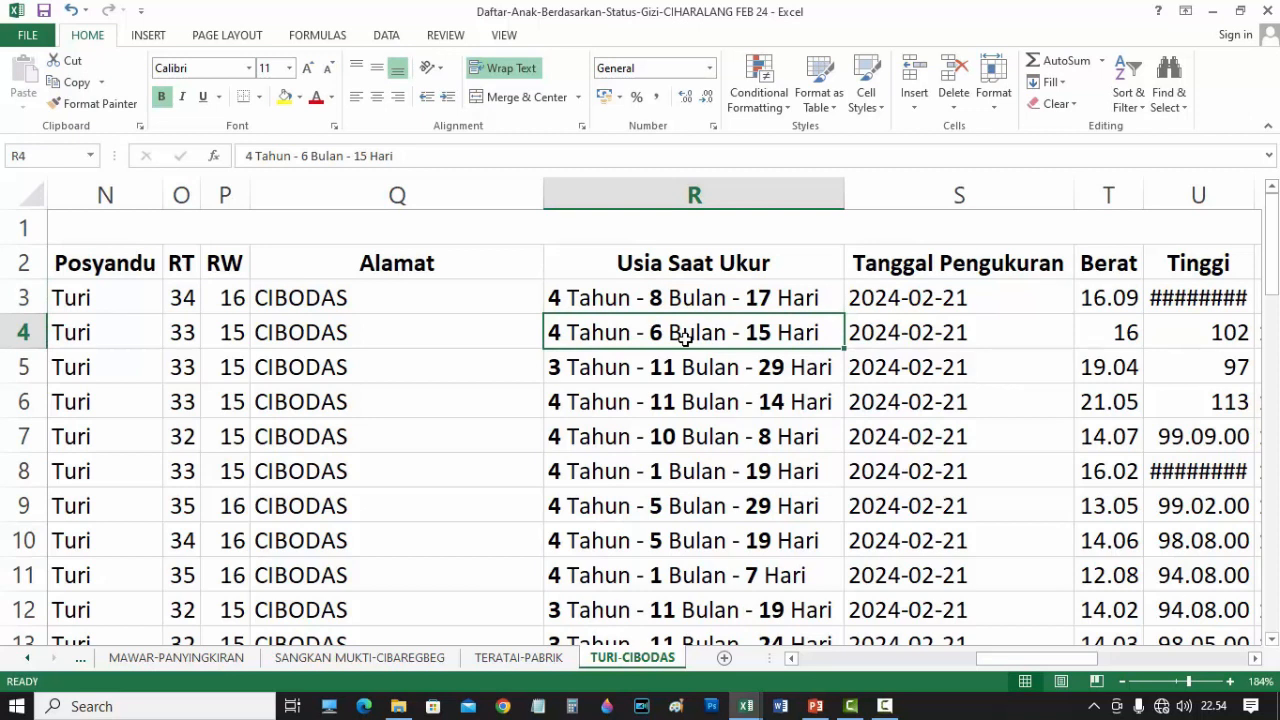
{"action": "left_click", "coordinate": [692, 370]}
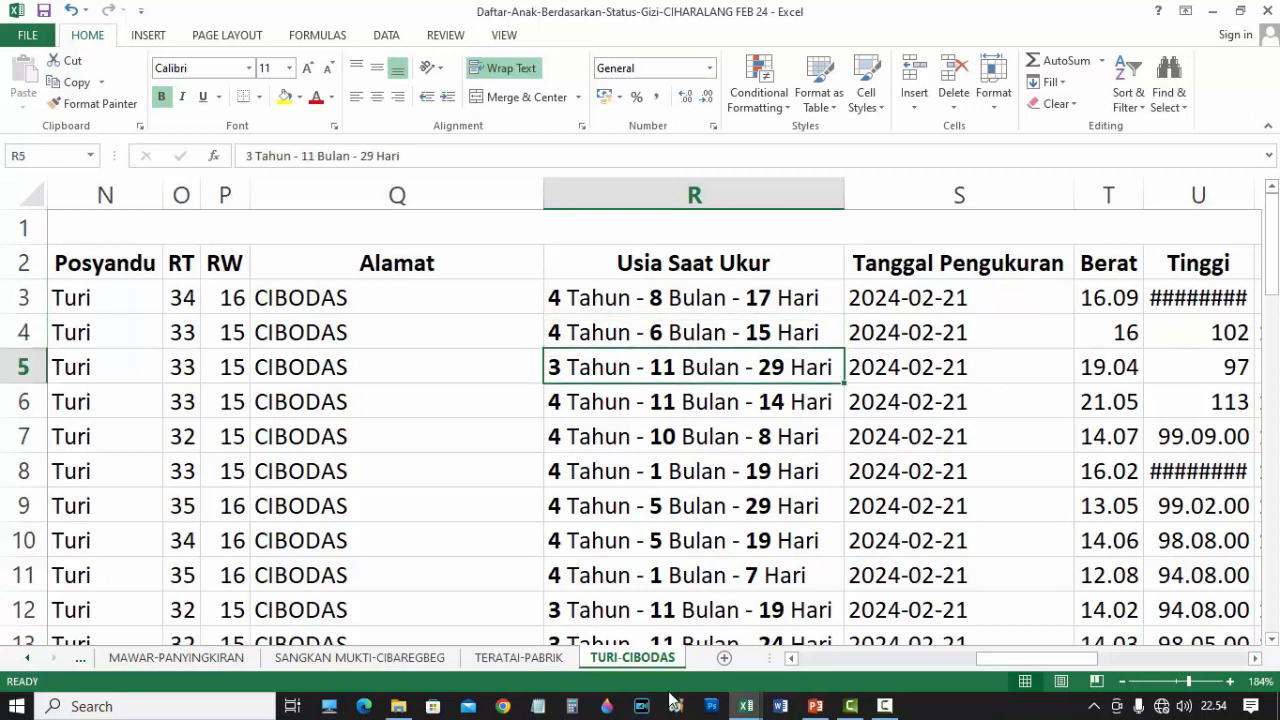
- Compare the combined age format in the Z Tabel Rumus Menghitung Umur workbook with the Usia Saat Ukur entries in R3 and R4 of the children's list
{"action": "mouse_move", "coordinate": [752, 697]}
{"action": "left_click", "coordinate": [686, 640]}
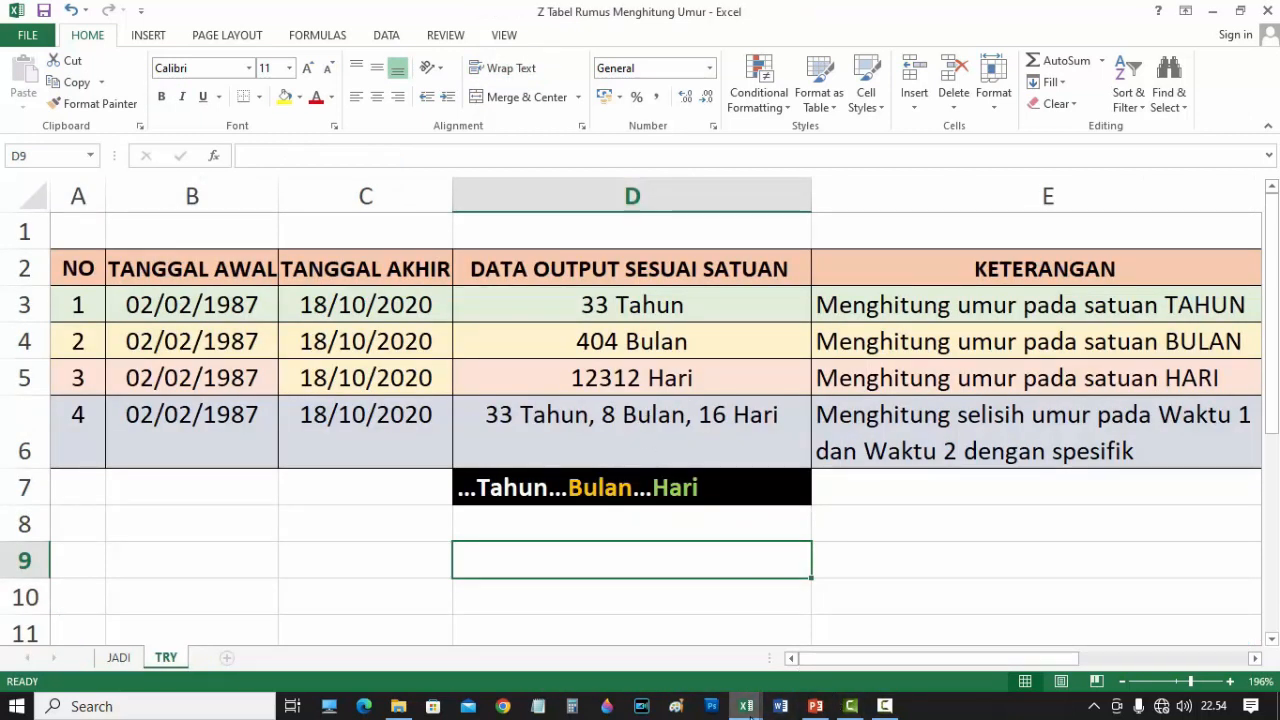
{"action": "mouse_move", "coordinate": [746, 706]}
{"action": "left_click", "coordinate": [858, 580]}
{"action": "left_click", "coordinate": [737, 296]}
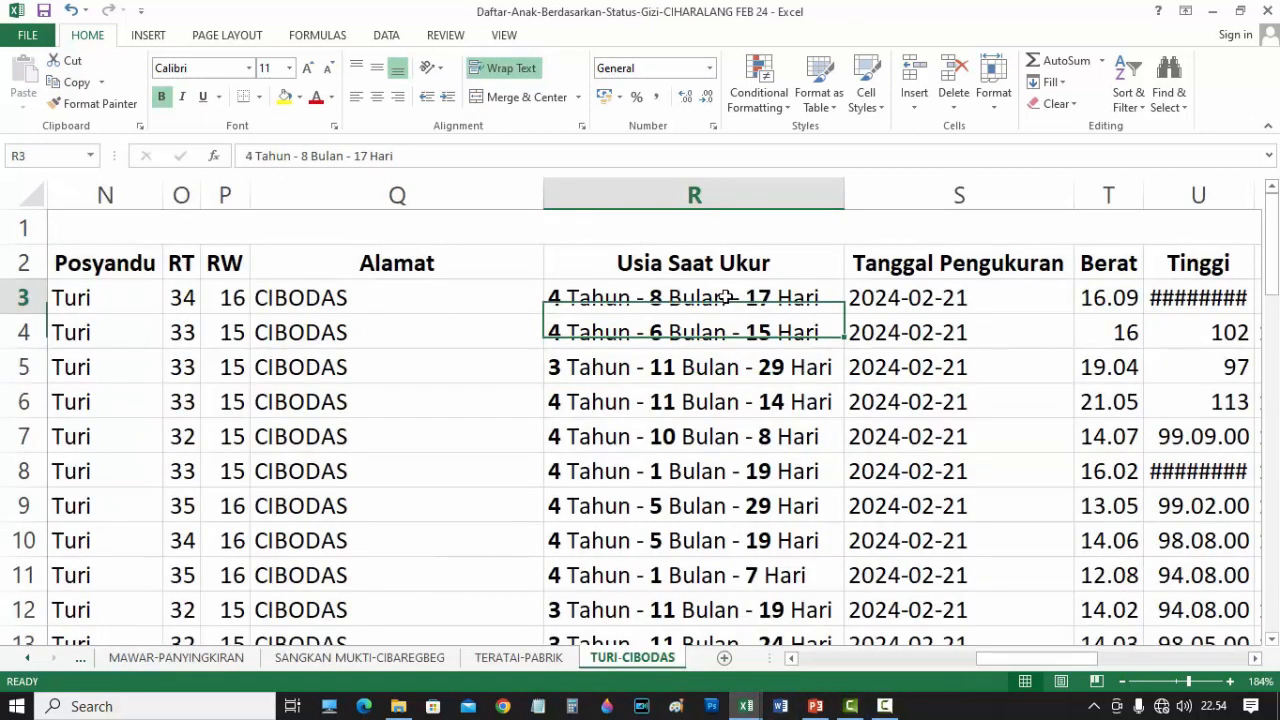
{"action": "left_click", "coordinate": [683, 331]}
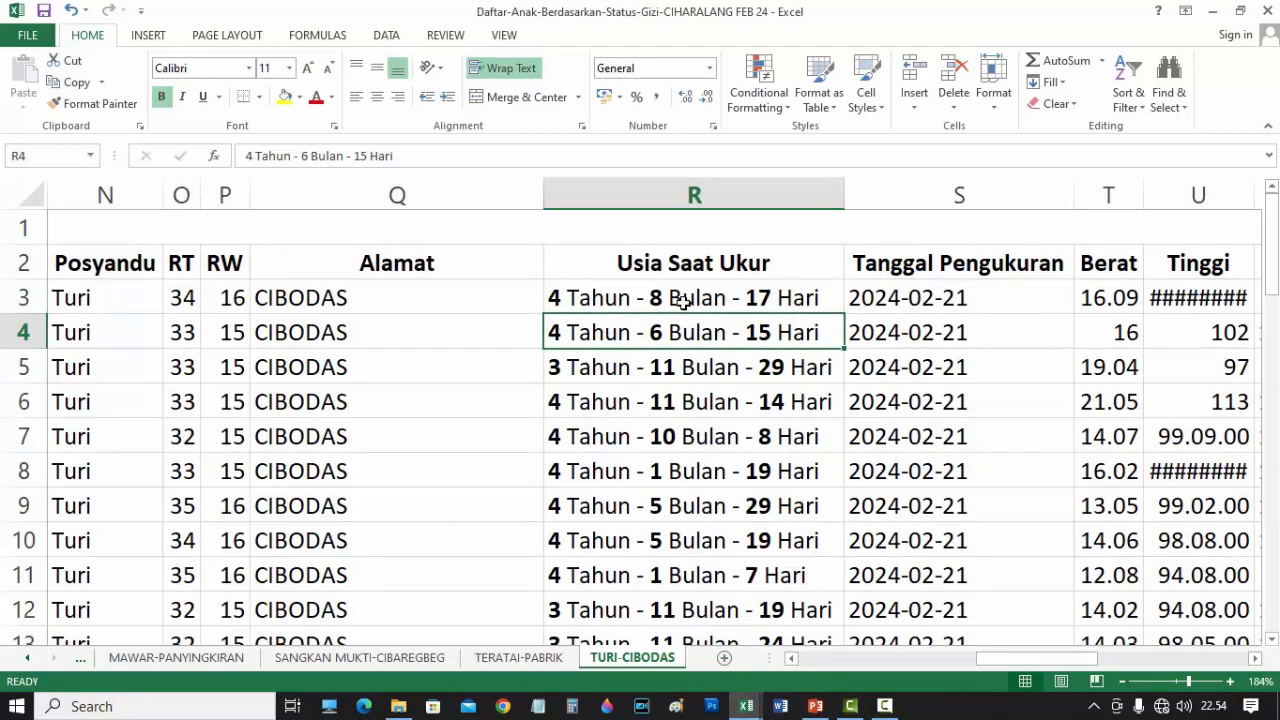
{"action": "left_click", "coordinate": [680, 302]}
{"action": "left_click", "coordinate": [694, 331]}
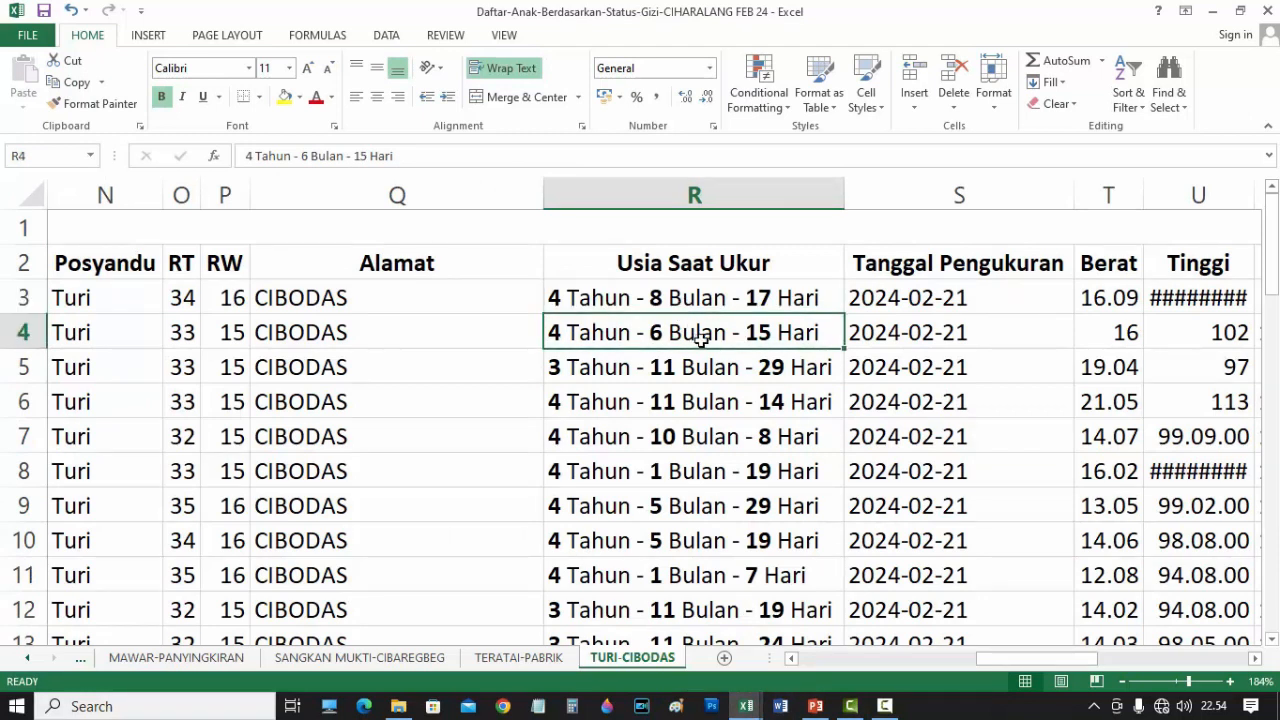
- Examine the Tanggal Pengukuran dates alongside the ages in the children's list, and return to the Z Tabel Rumus Menghitung Umur workbook
{"action": "left_click", "coordinate": [894, 298]}
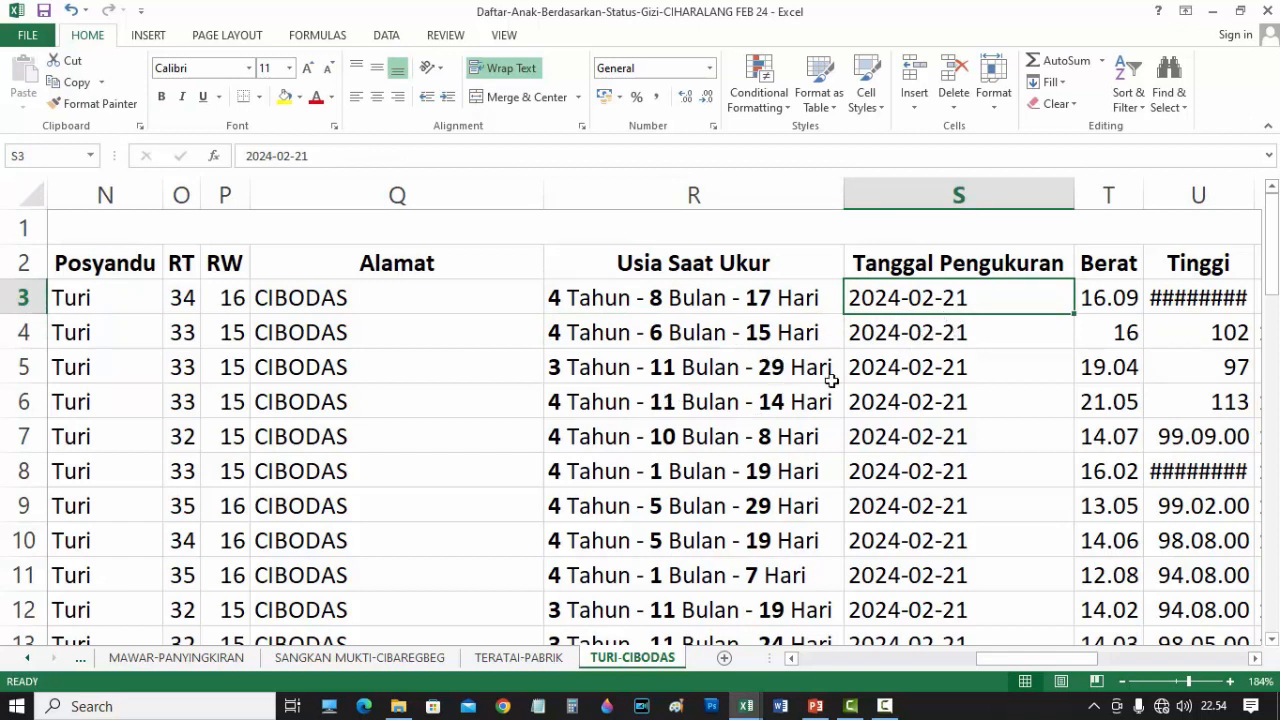
{"action": "left_click", "coordinate": [830, 345]}
{"action": "left_click", "coordinate": [189, 408]}
{"action": "left_click", "coordinate": [300, 400]}
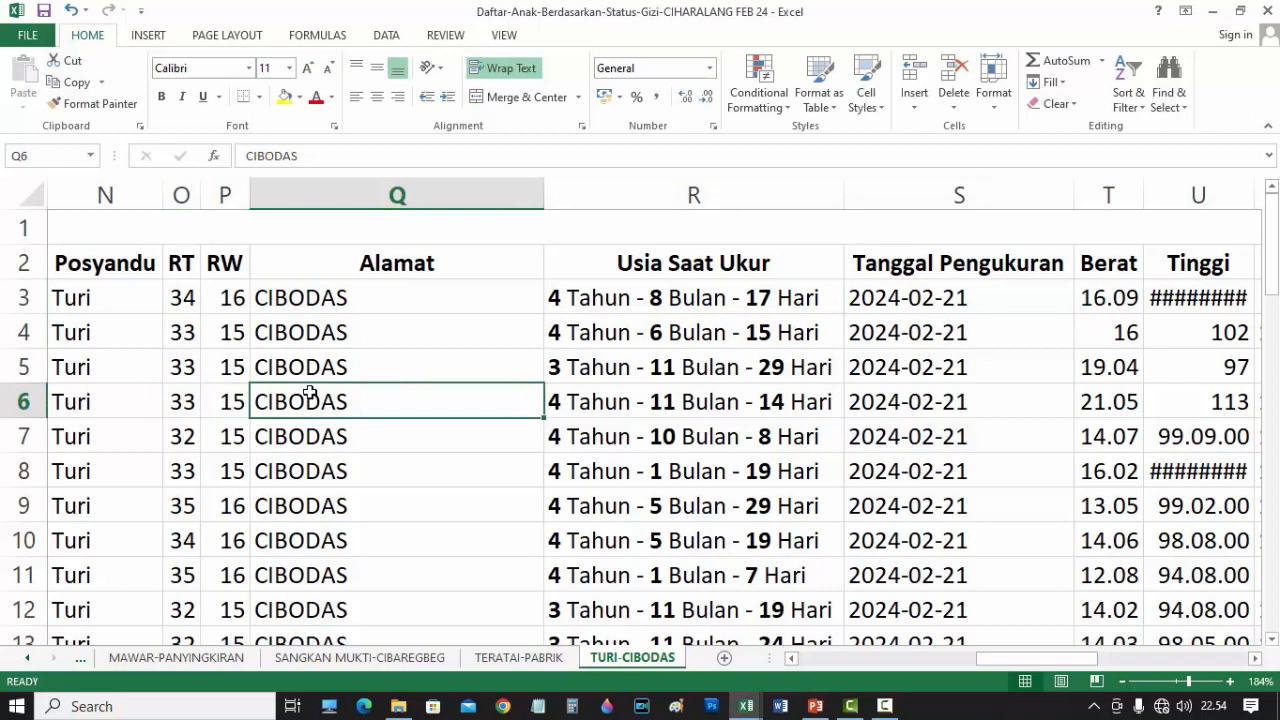
{"action": "left_click", "coordinate": [95, 366]}
{"action": "left_click", "coordinate": [951, 323]}
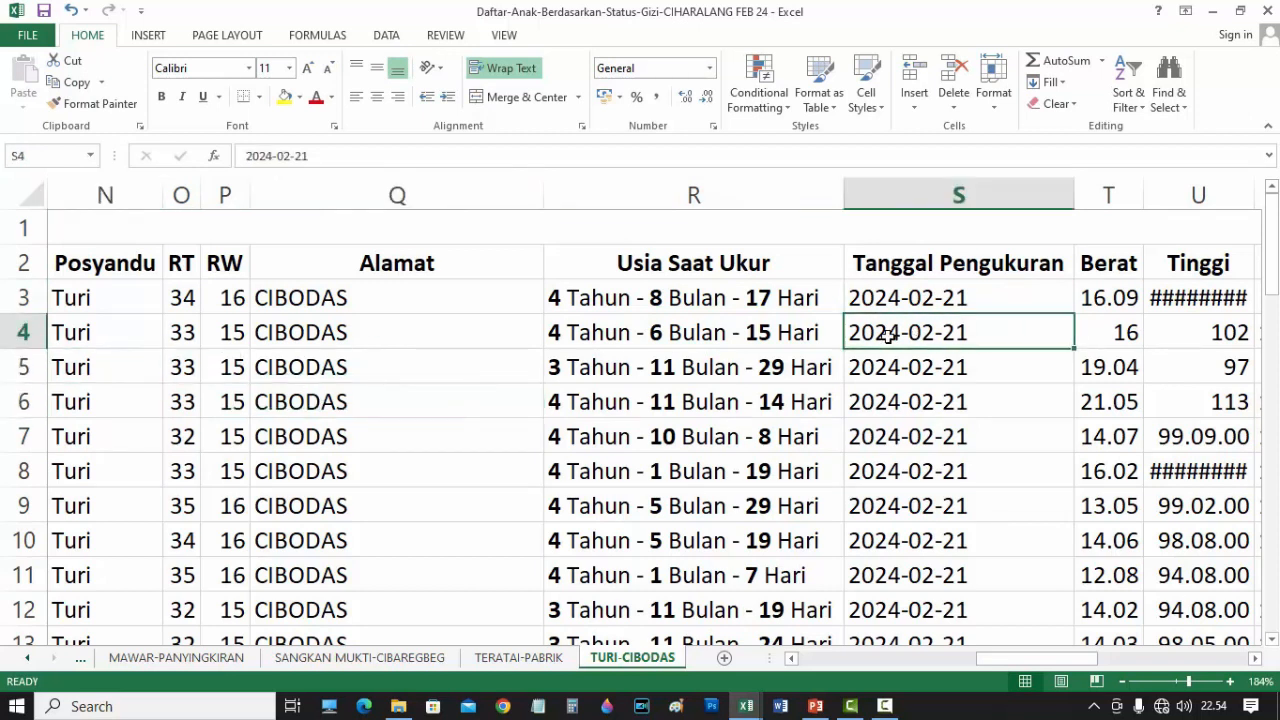
{"action": "left_click", "coordinate": [710, 295]}
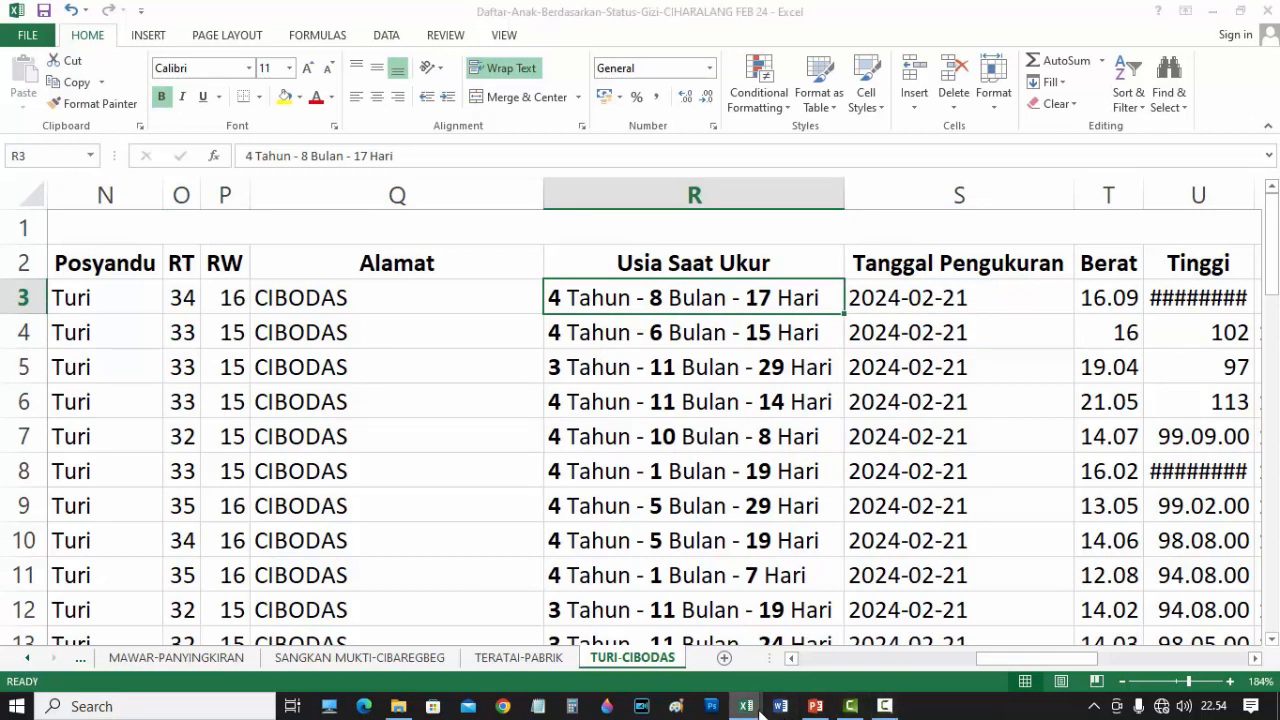
{"action": "mouse_move", "coordinate": [746, 706]}
{"action": "left_click", "coordinate": [687, 660]}
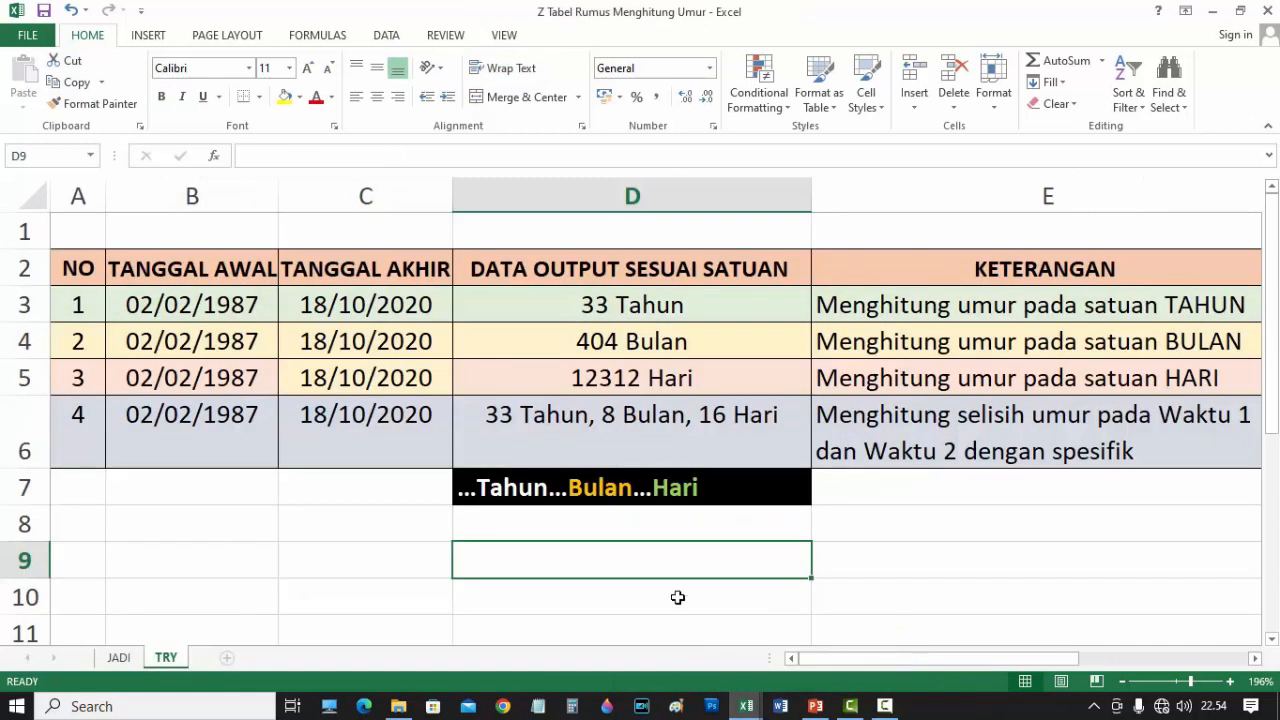